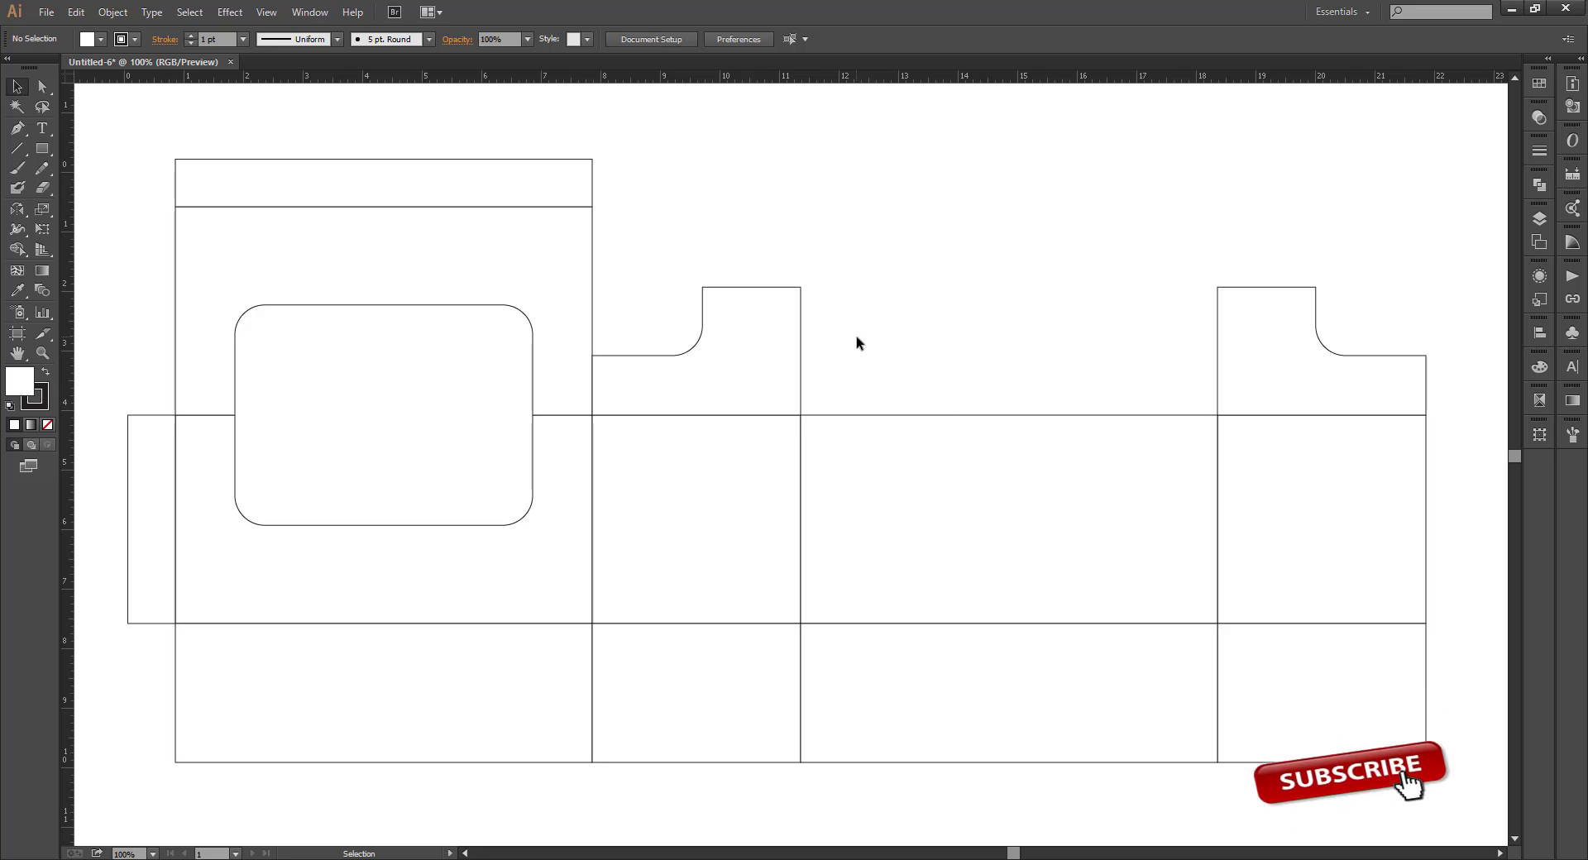
left_click_drag(857, 343, 886, 263)
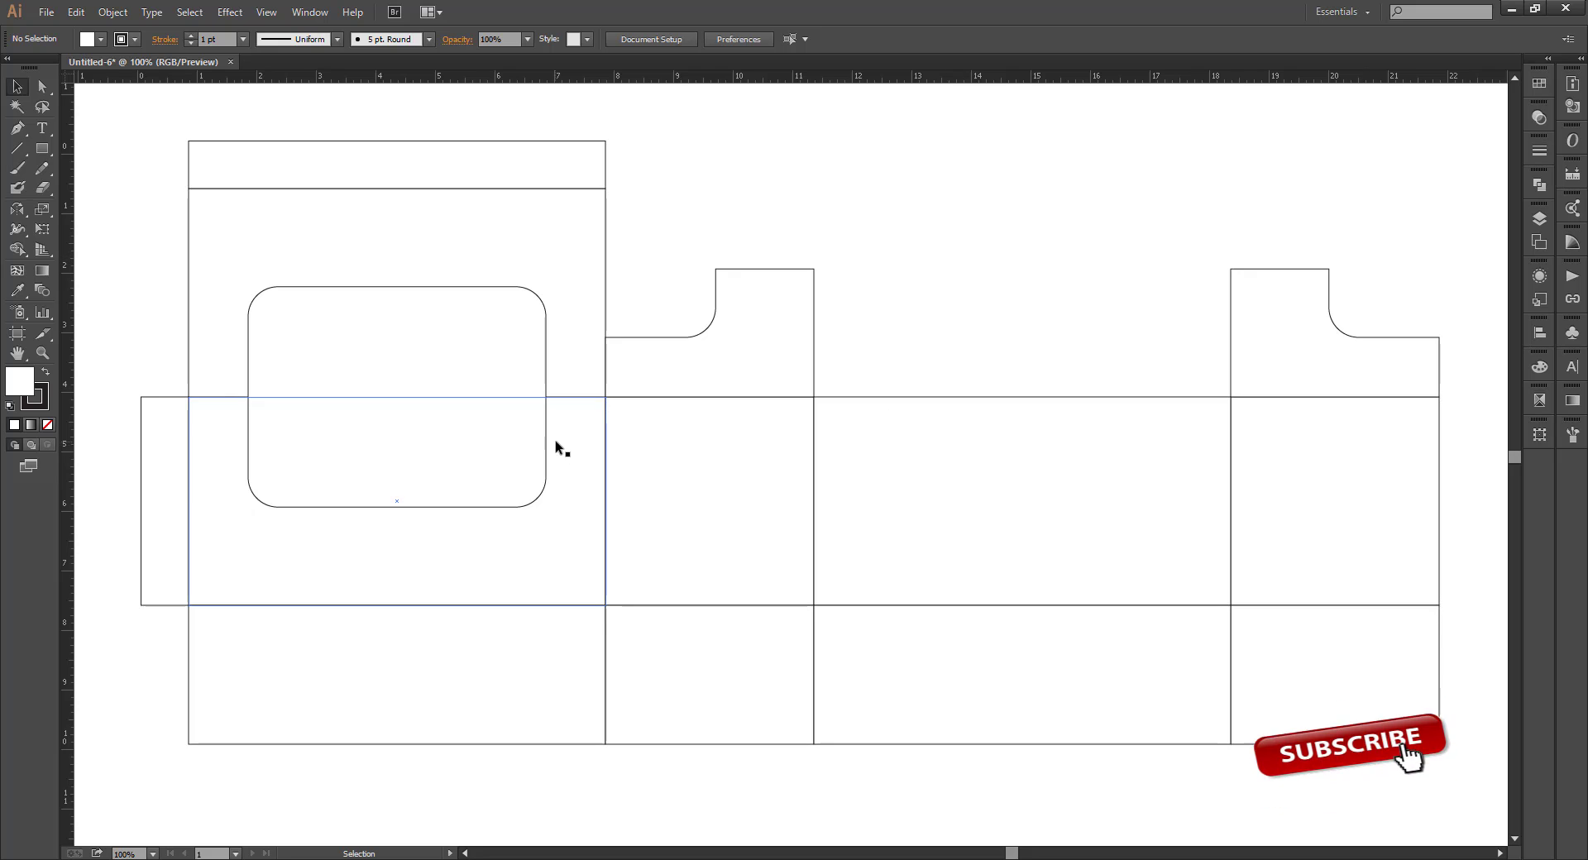
scroll(559, 444, "down", 1)
mouse_move(911, 300)
left_mouse_down()
mouse_move(914, 316)
mouse_move(902, 286)
left_mouse_up()
scroll(766, 372, "up", 1)
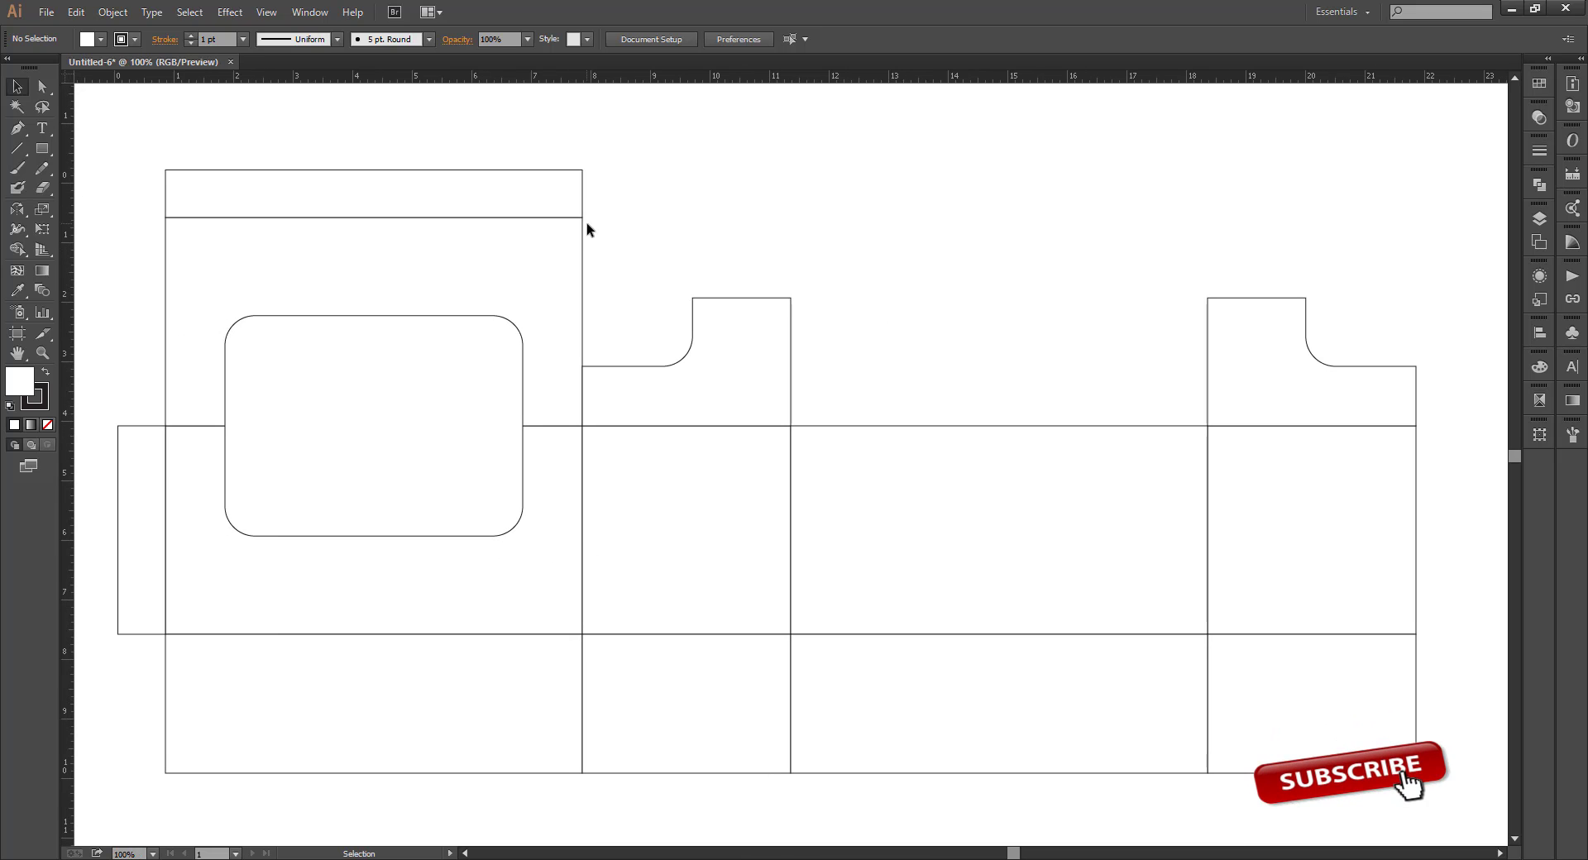
scroll(140, 174, "down", 1)
scroll(97, 187, "up", 1)
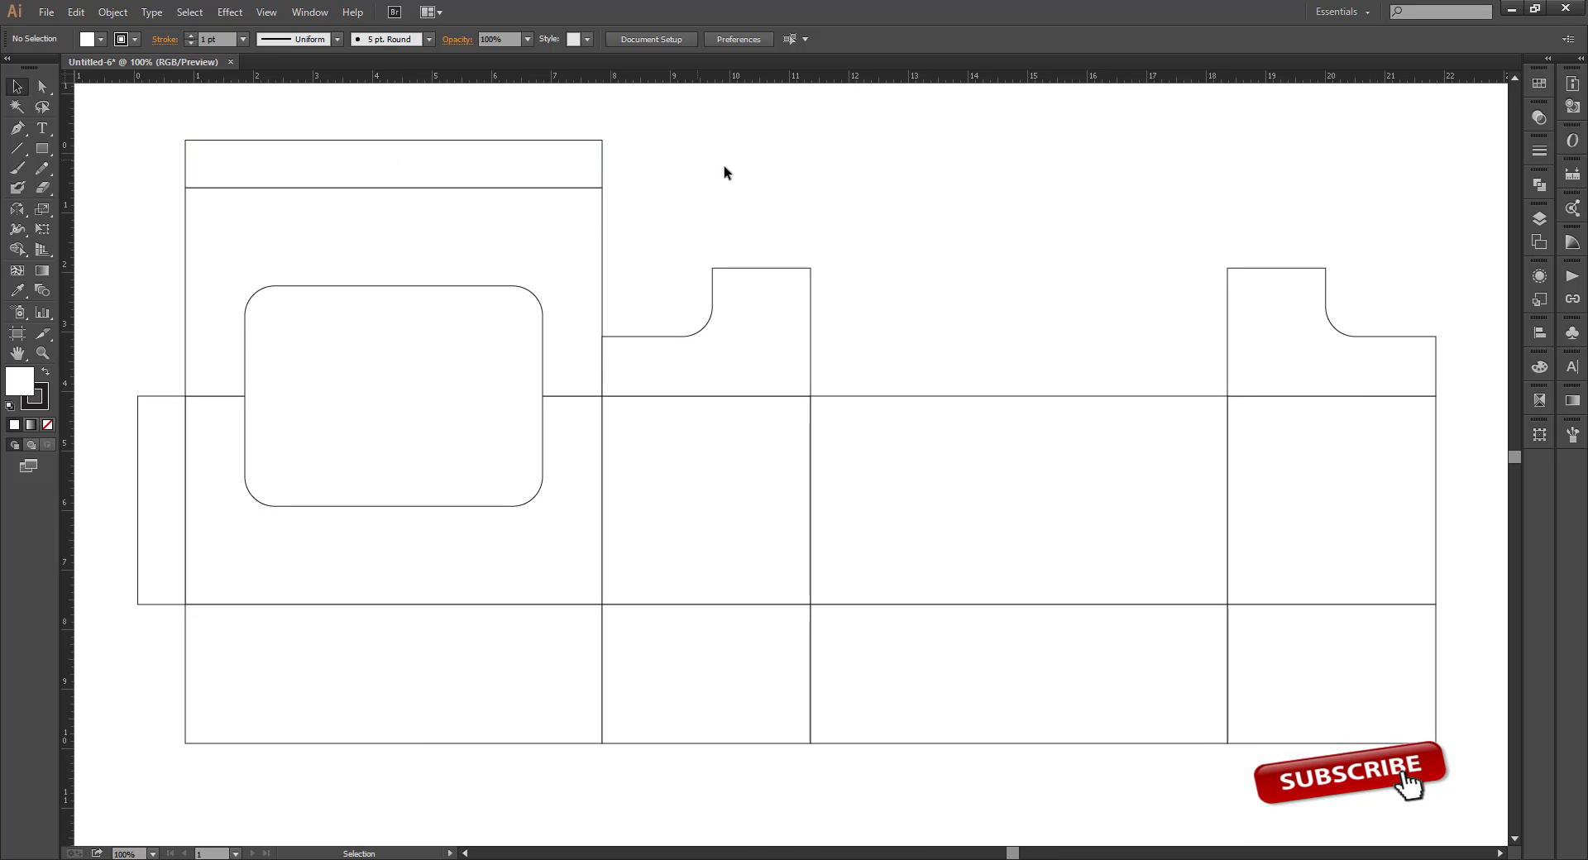
Draw a rectangle about 22.19 by 10.69 in around the whole box template and send it to the back
left_click(43, 148)
left_click_drag(125, 121, 1446, 724)
scroll(743, 765, "down", 1)
key("ctrl+shift+[")
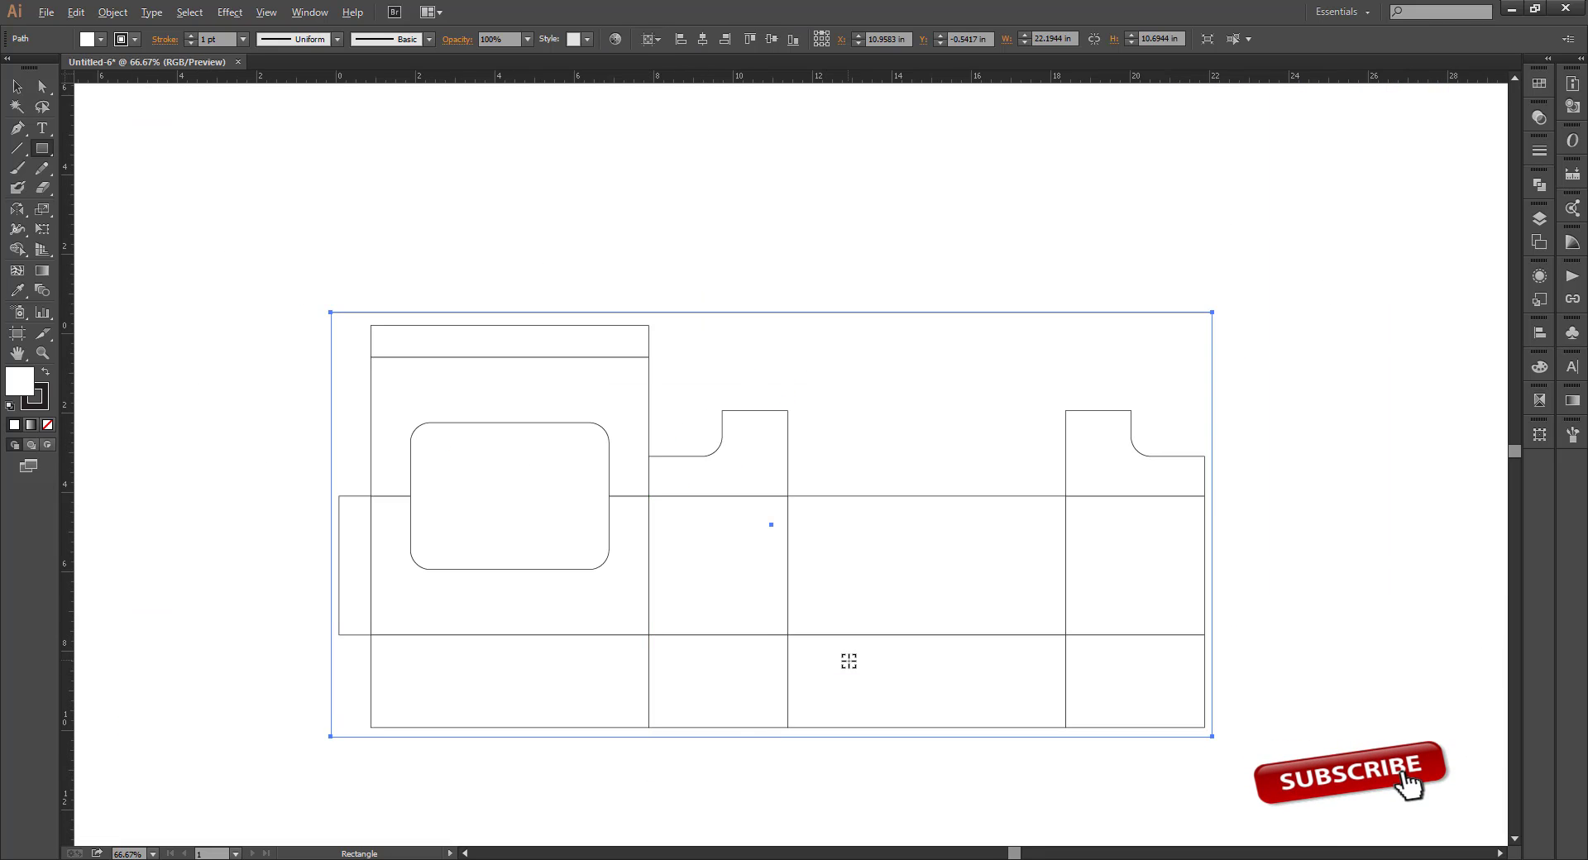
scroll(847, 660, "up", 1)
left_click_drag(960, 562, 1003, 560)
Try dark red, orange-brown and bright red fills on the background rectangle
left_click(1533, 376)
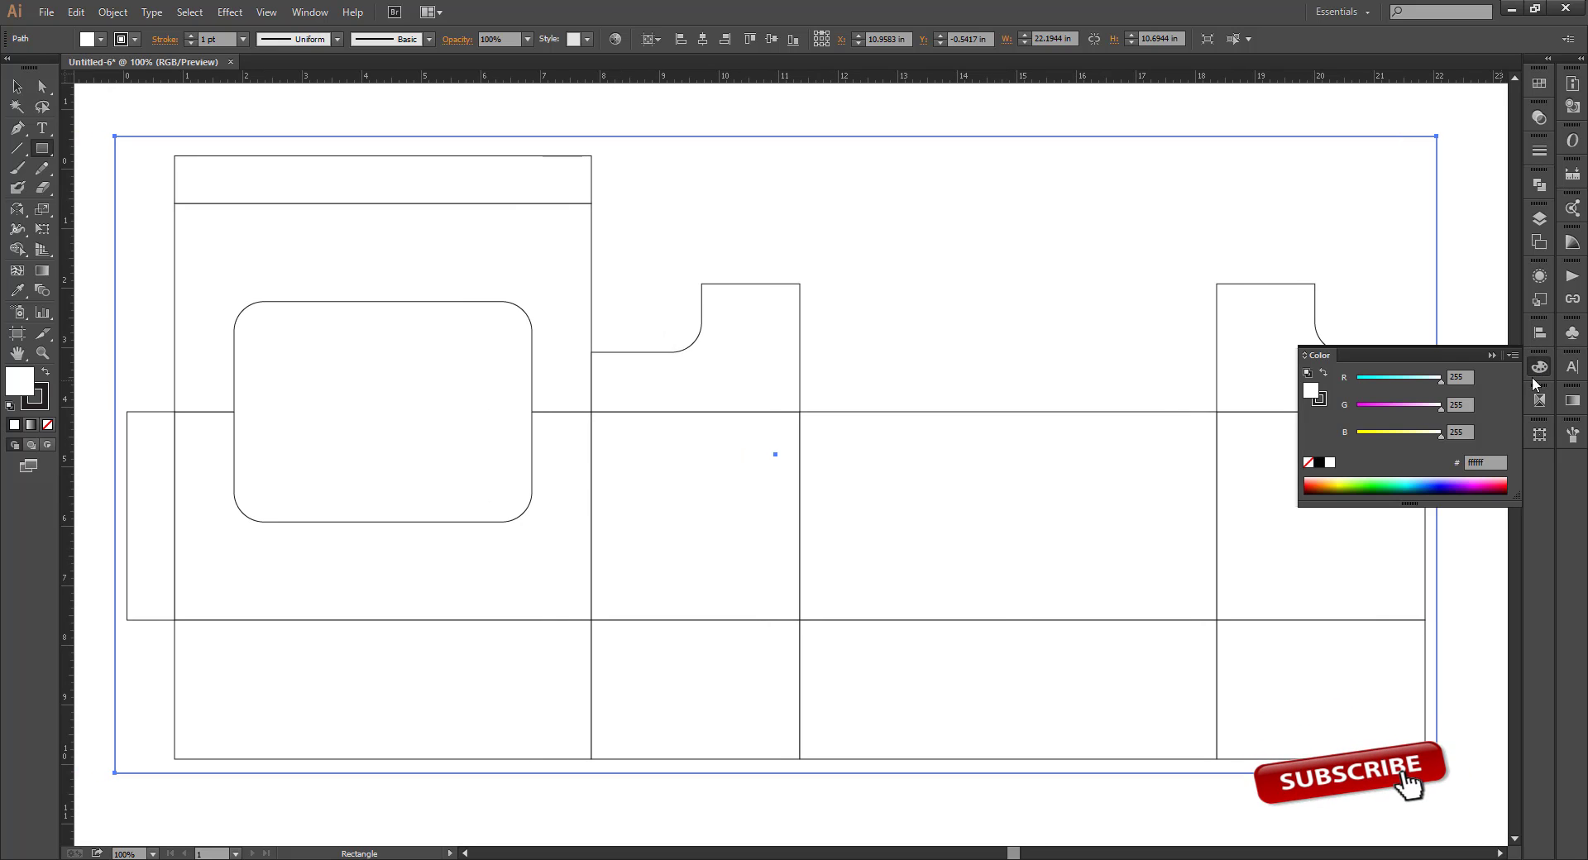
left_click(1500, 487)
left_click(1504, 481)
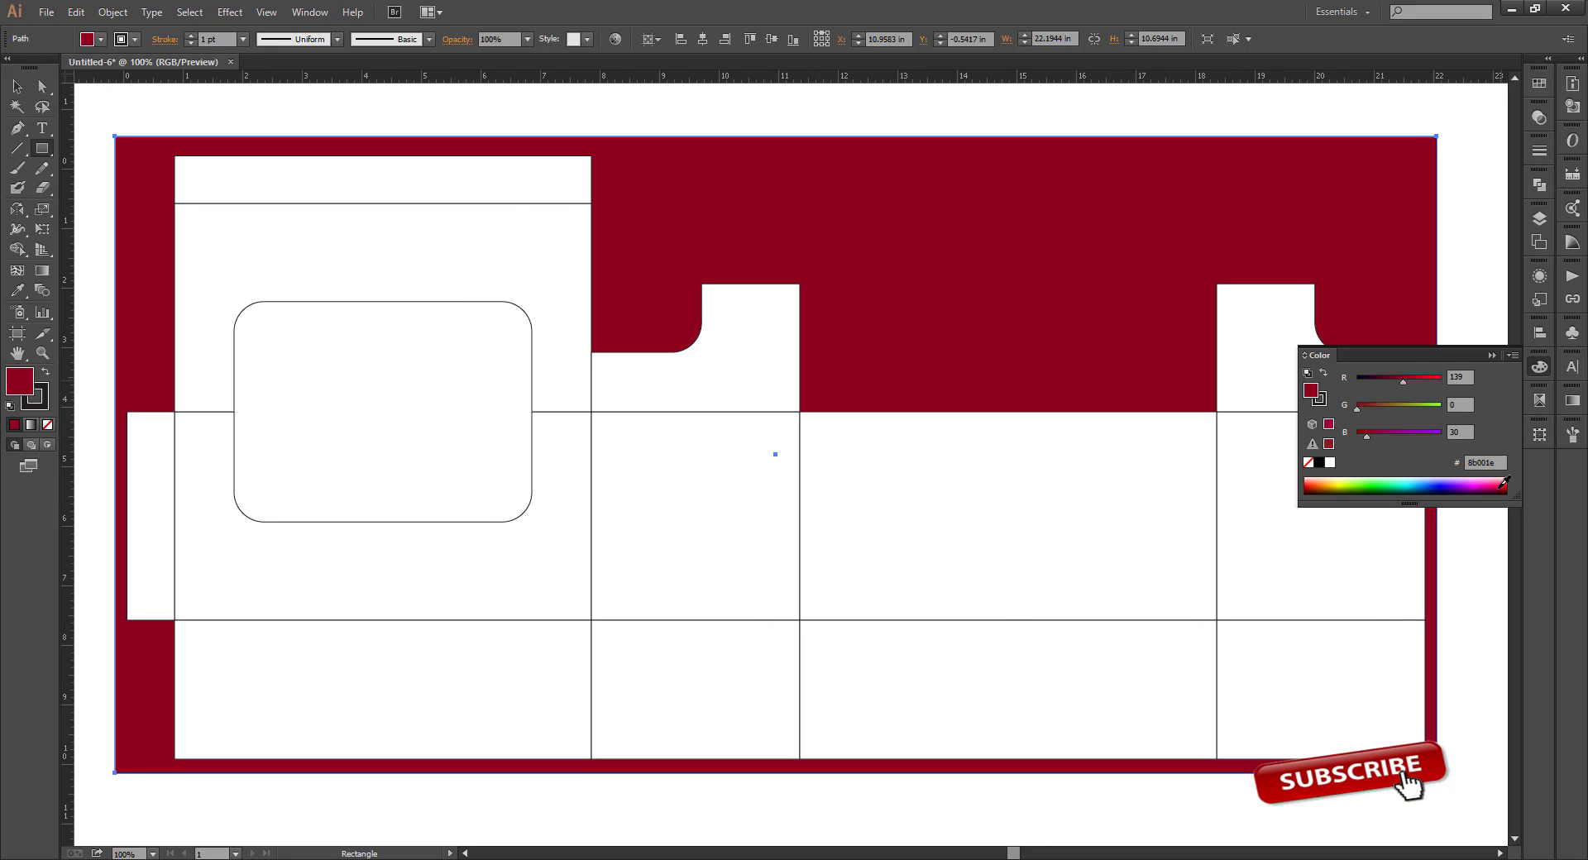
left_click_drag(1400, 379, 1382, 404)
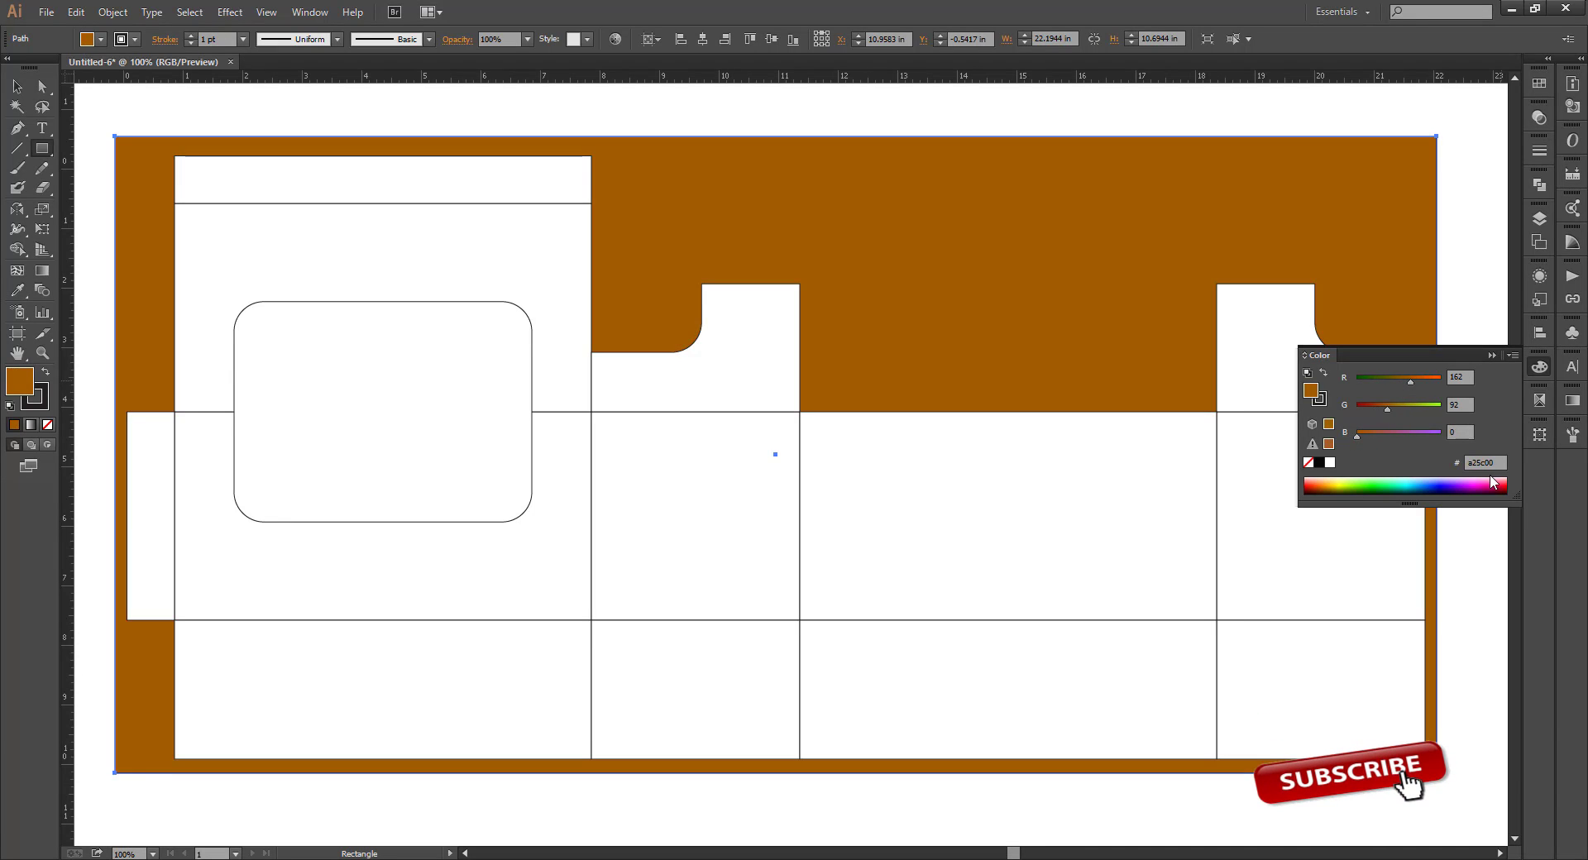
left_click(1504, 480)
left_click(1505, 479)
Switch the background rectangle's fill color to CMYK mode and set cyan to 28%
left_click(1513, 355)
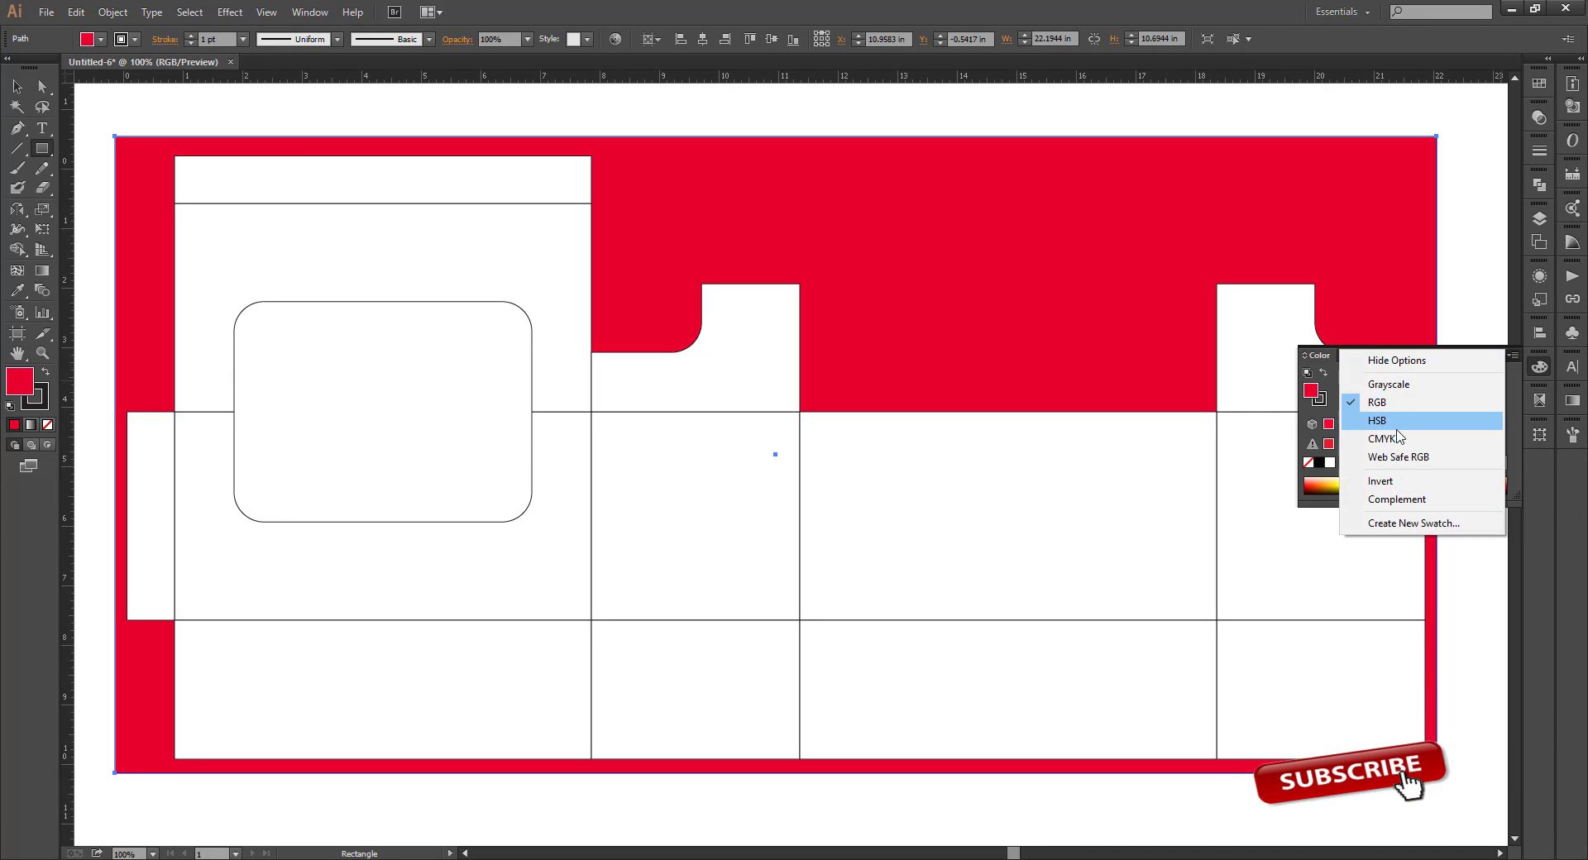
left_click(1365, 420)
left_click(1380, 441)
left_click_drag(1383, 441, 1412, 424)
left_click(1385, 378)
left_click(1379, 380)
Mix the background rectangle's fill as dark reddish brown with 89% magenta, 92% yellow and 50% black
left_click(1437, 397)
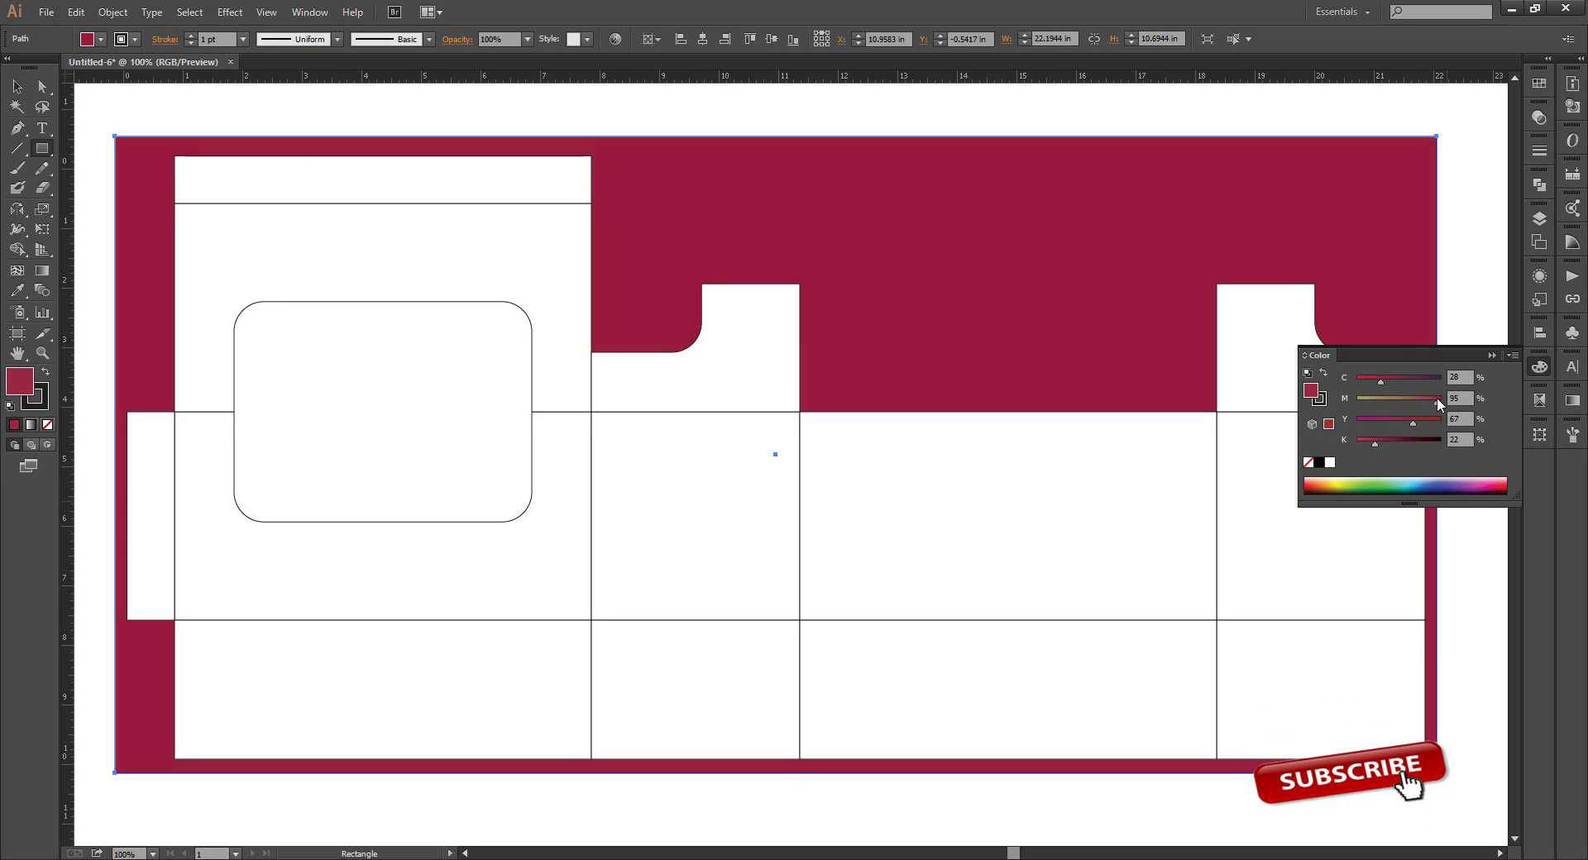
left_click(1395, 439)
left_click(1408, 401)
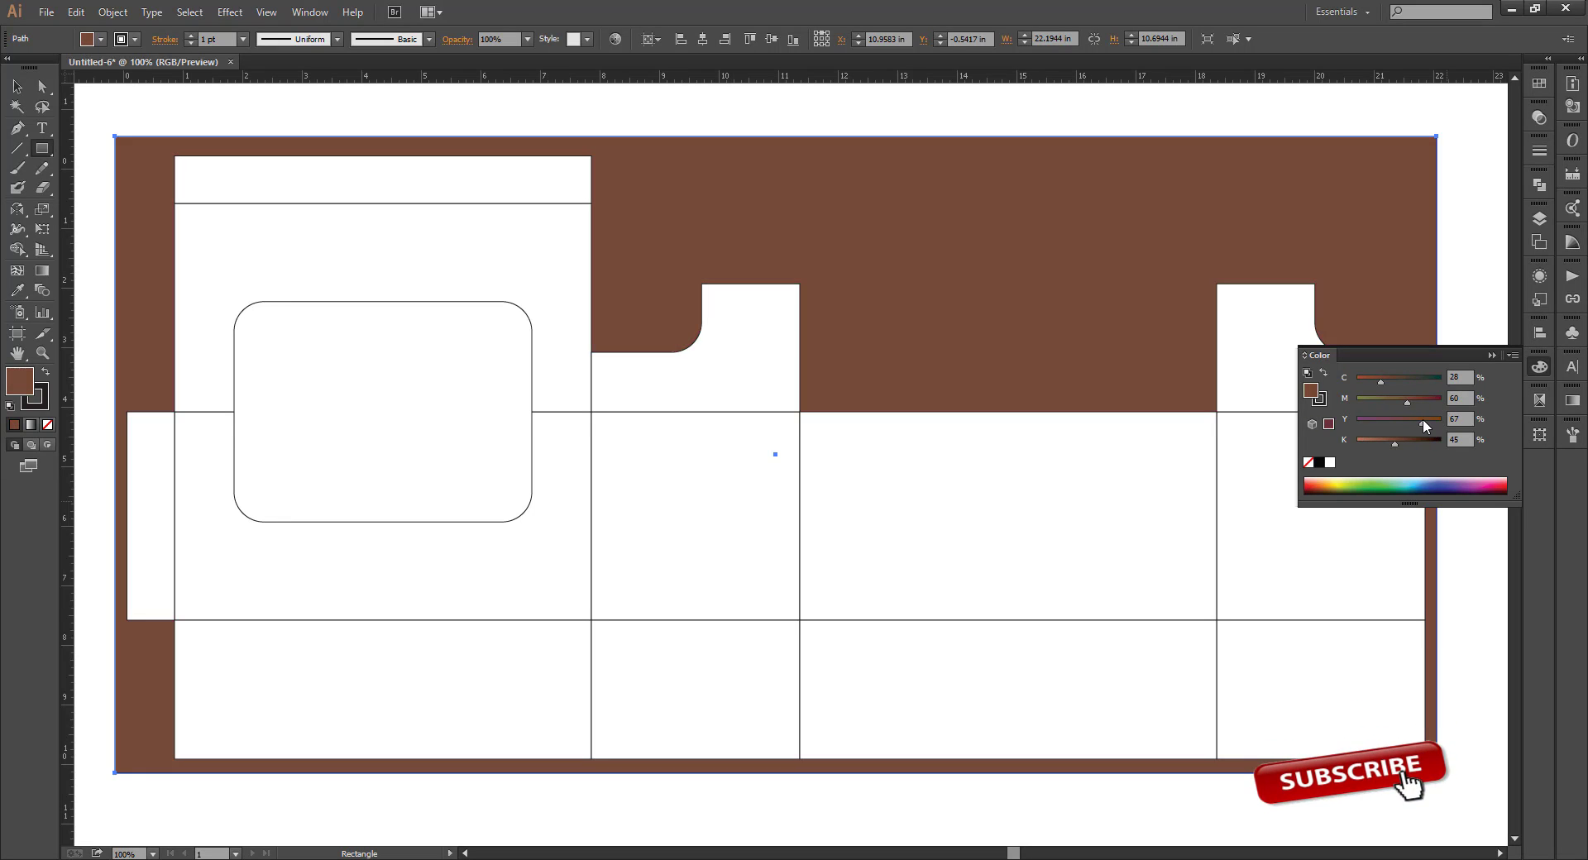
left_click(1434, 420)
left_click_drag(1418, 401, 1427, 400)
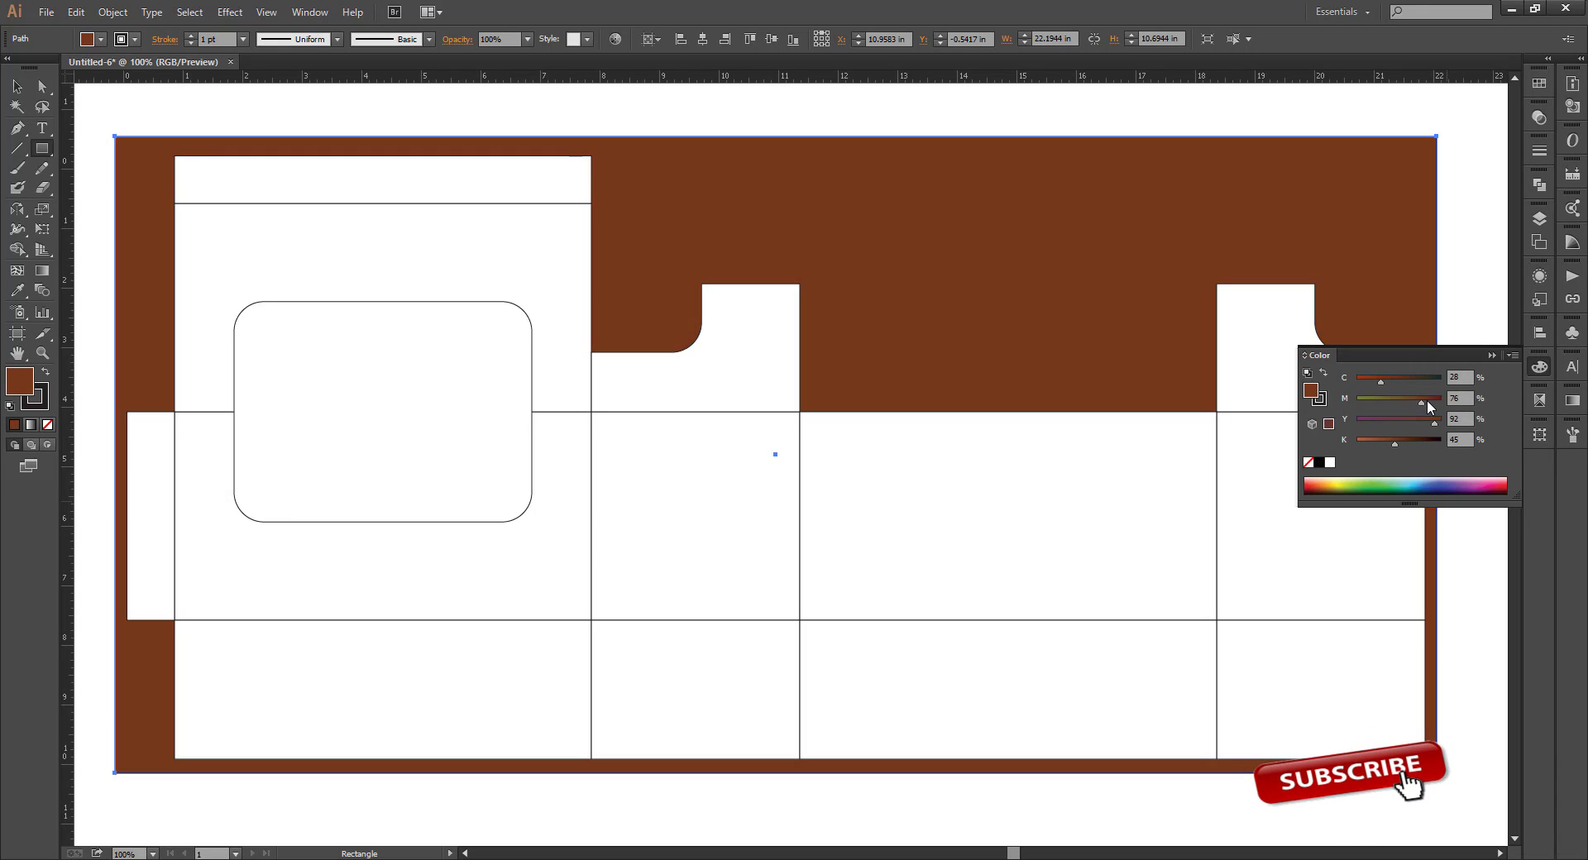
left_click(1432, 401)
left_click(1392, 442)
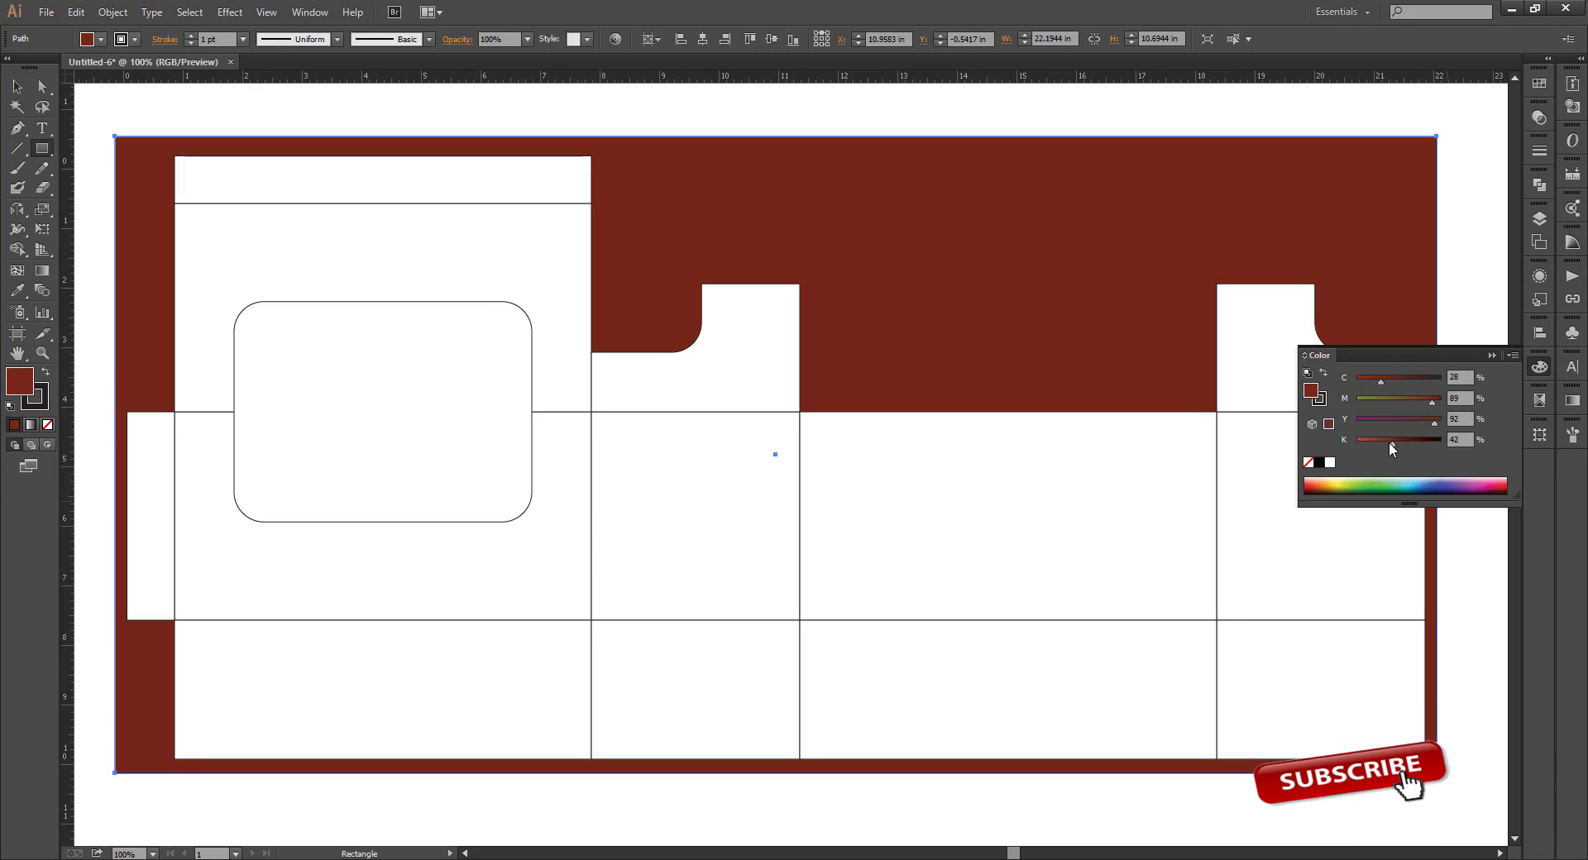
left_click(1399, 439)
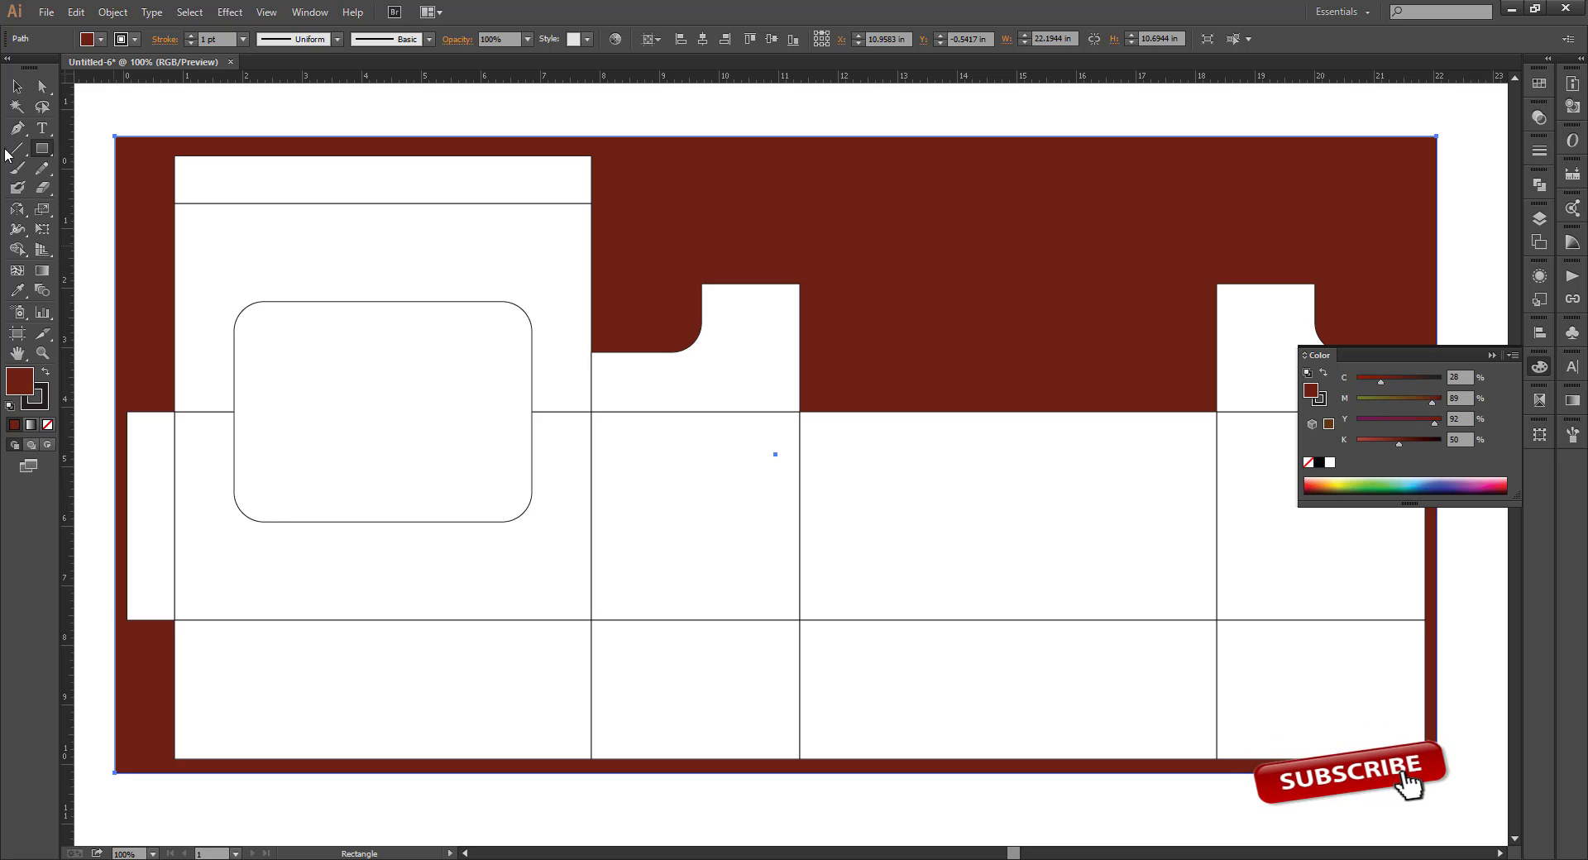
Select the box template group and copy the background rectangle's fill onto it with the Eyedropper
key("v")
scroll(487, 316, "down", 1)
key("ctrl+2")
left_click(368, 309)
key("i")
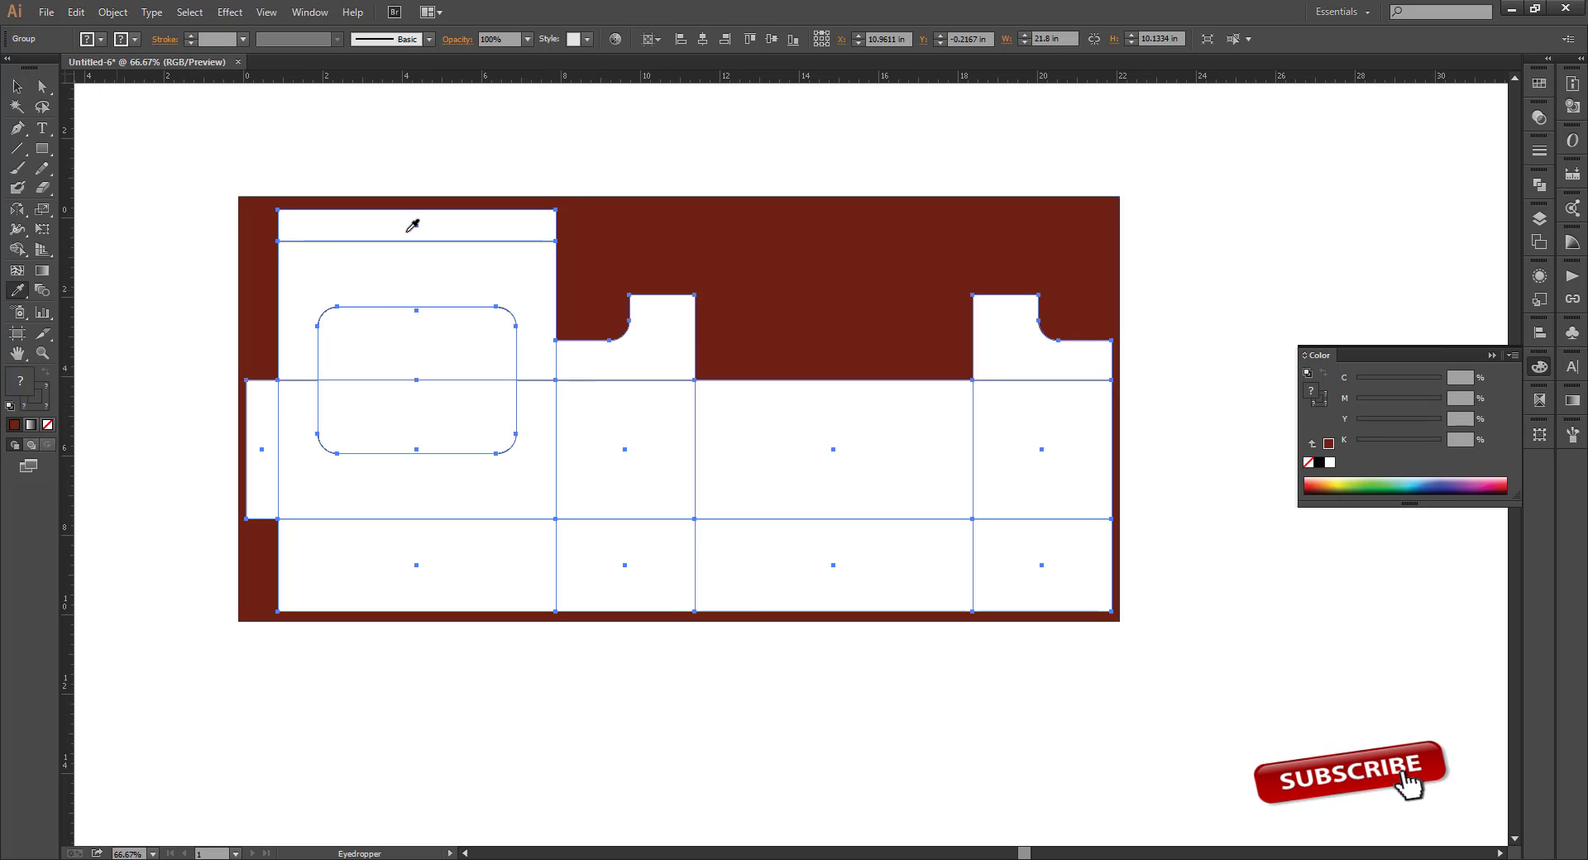
left_click(262, 211)
left_click(18, 87)
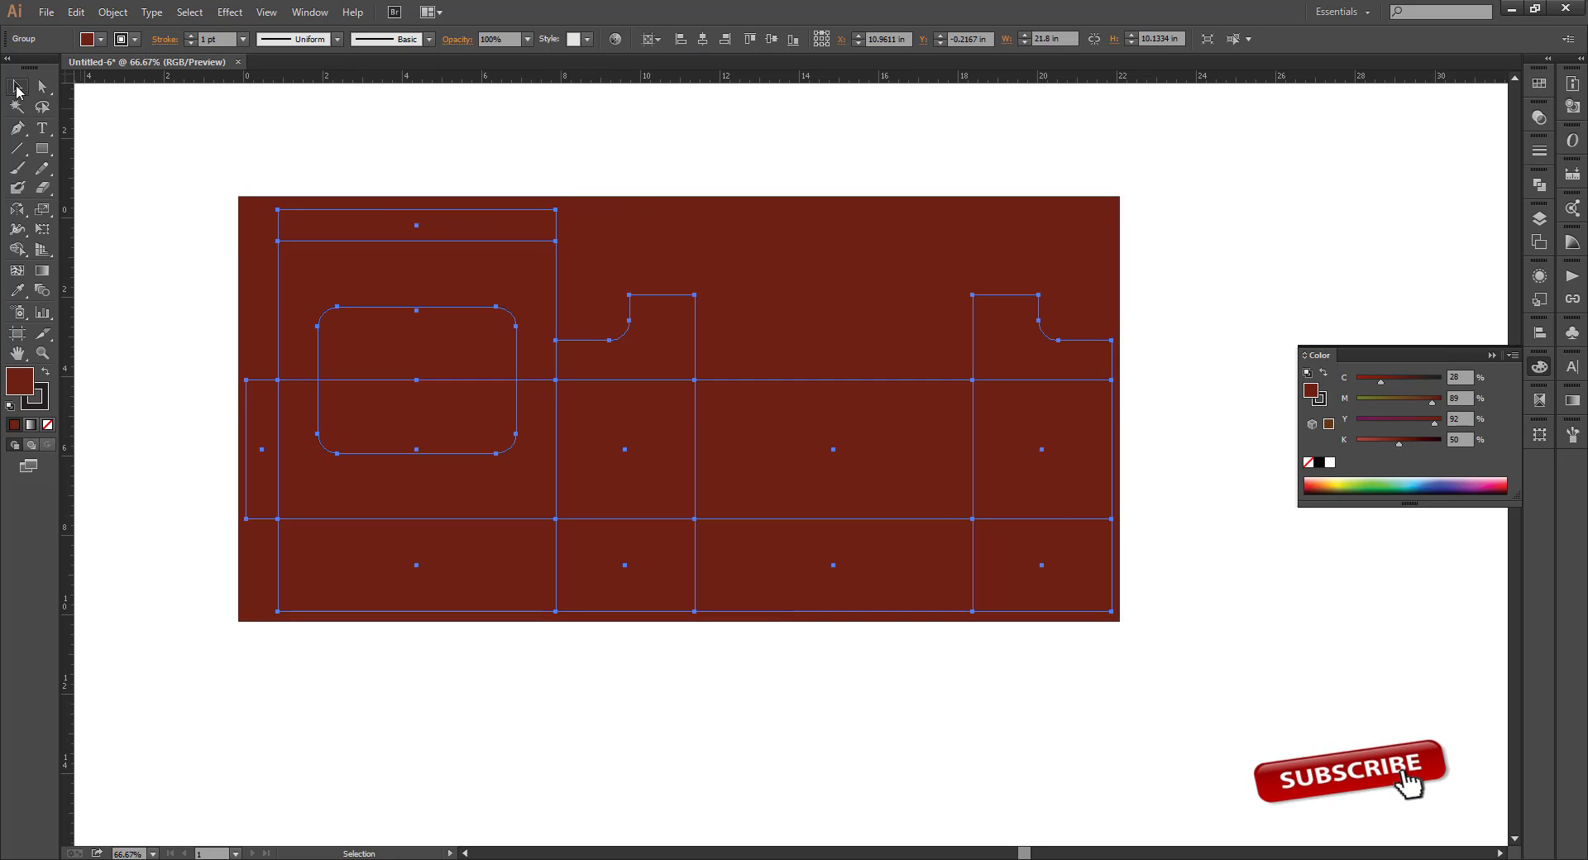
Lighten the background rectangle's fill by setting its black value to 35%
left_click(241, 96)
key("ctrl+1")
left_click(812, 239)
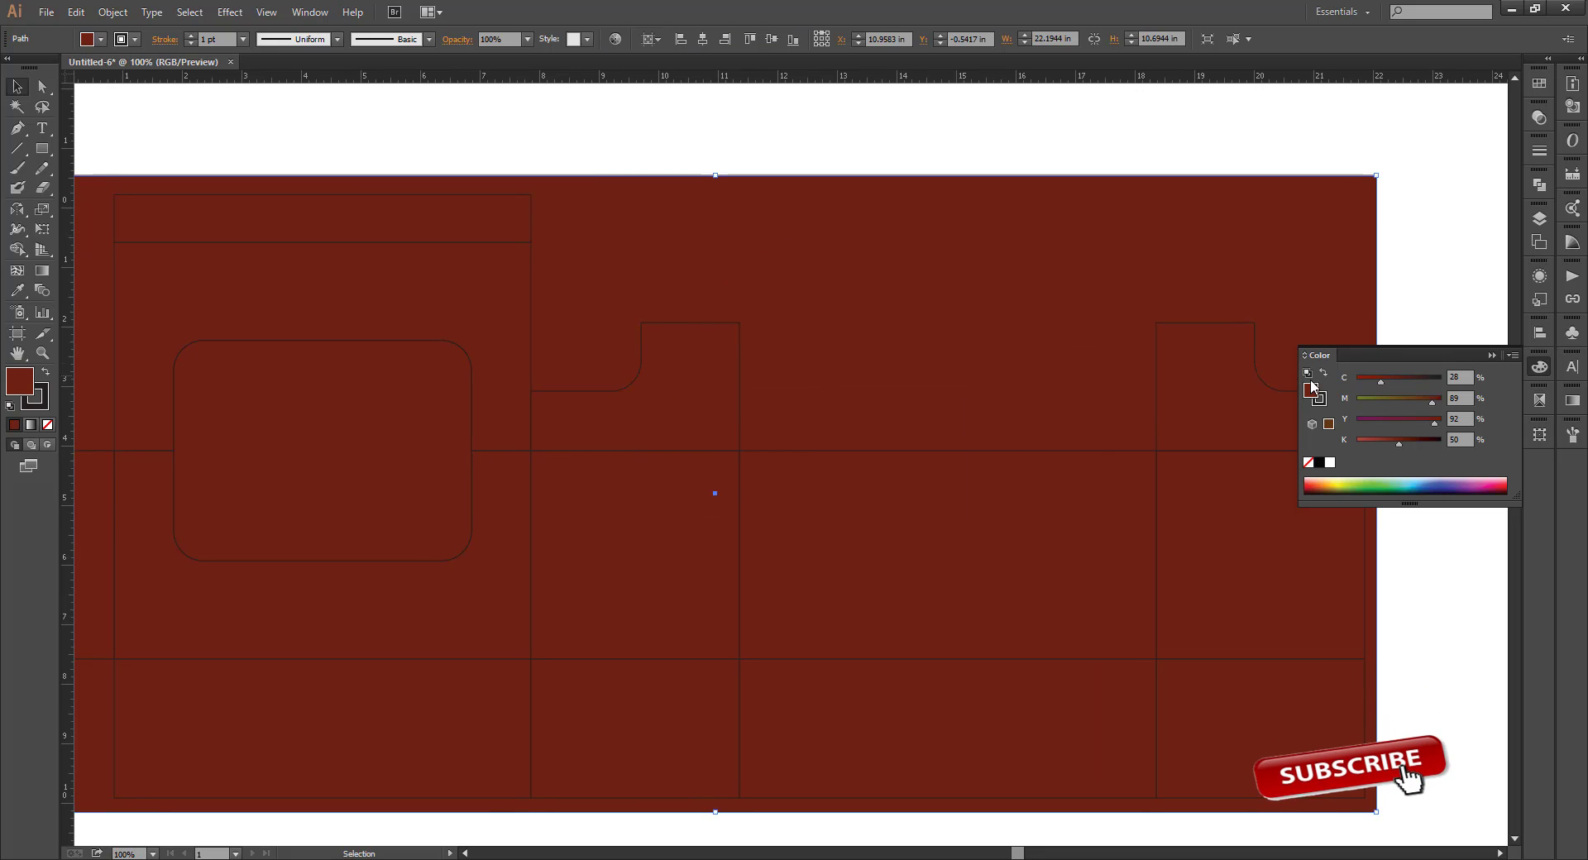
left_click(1387, 439)
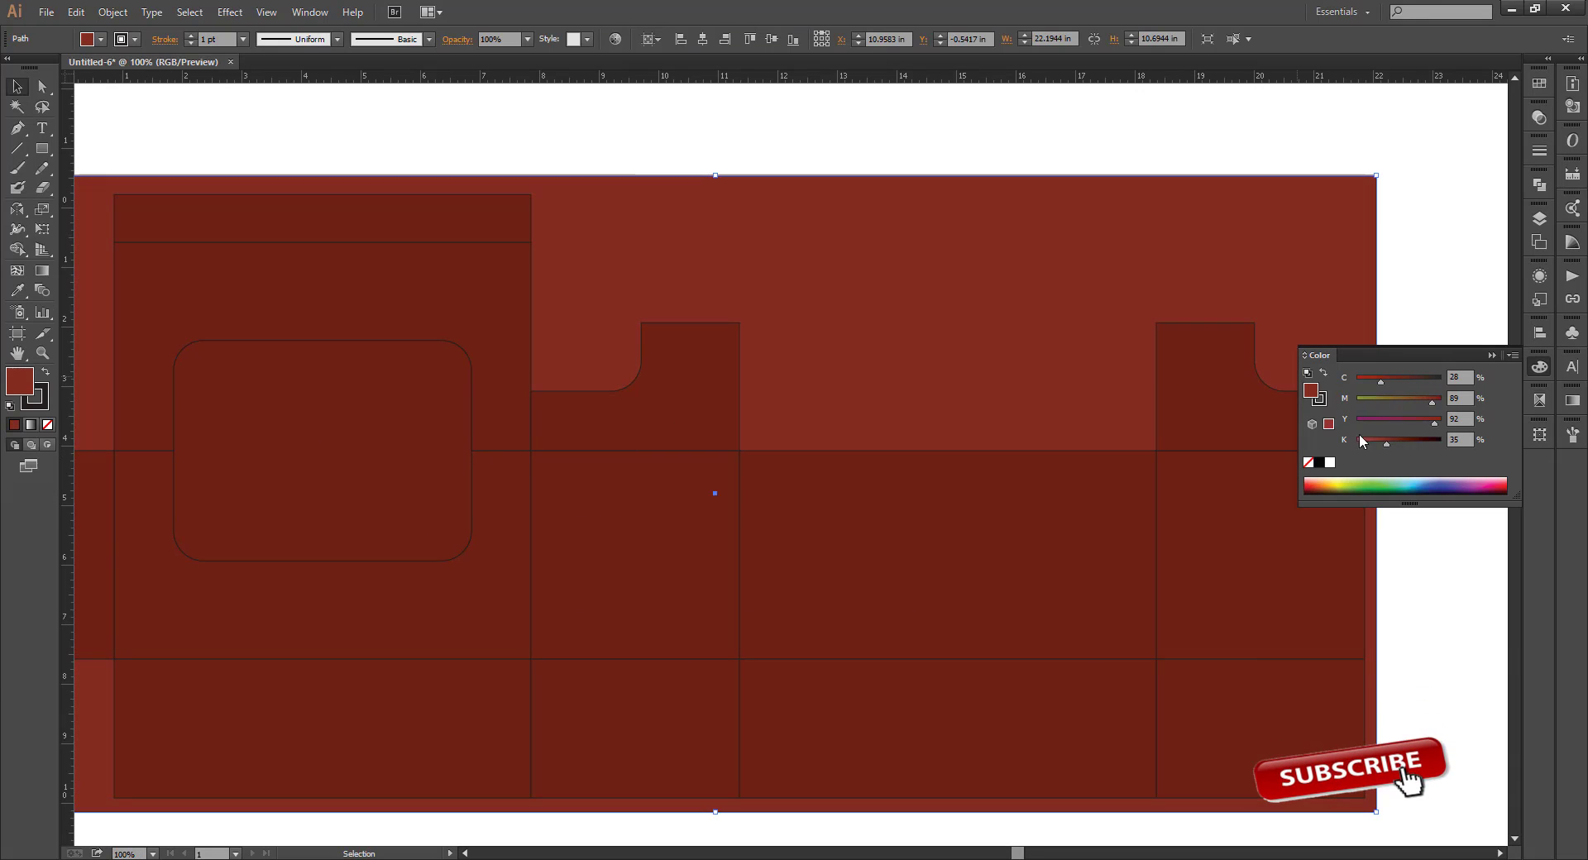
Match the box template group to the lightened background red with the Eyedropper
left_click(962, 534)
left_click(18, 291)
left_click(792, 286)
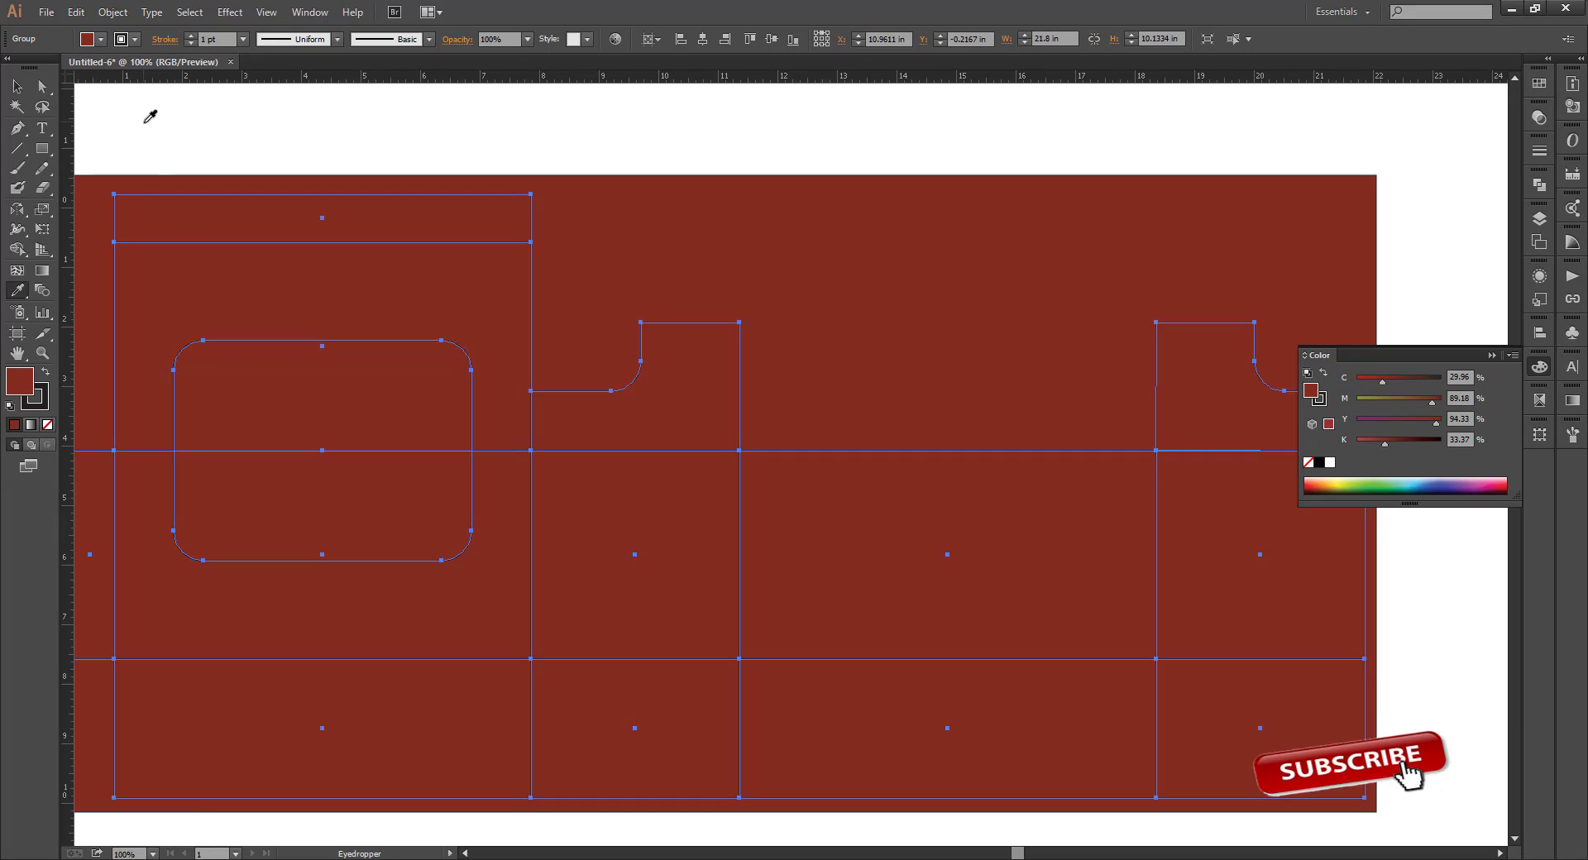
Group the background rectangle with the box template and deselect everything
left_click(18, 87)
scroll(501, 251, "down", 1)
key("ctrl+shift+a")
left_click_drag(181, 155, 1203, 693)
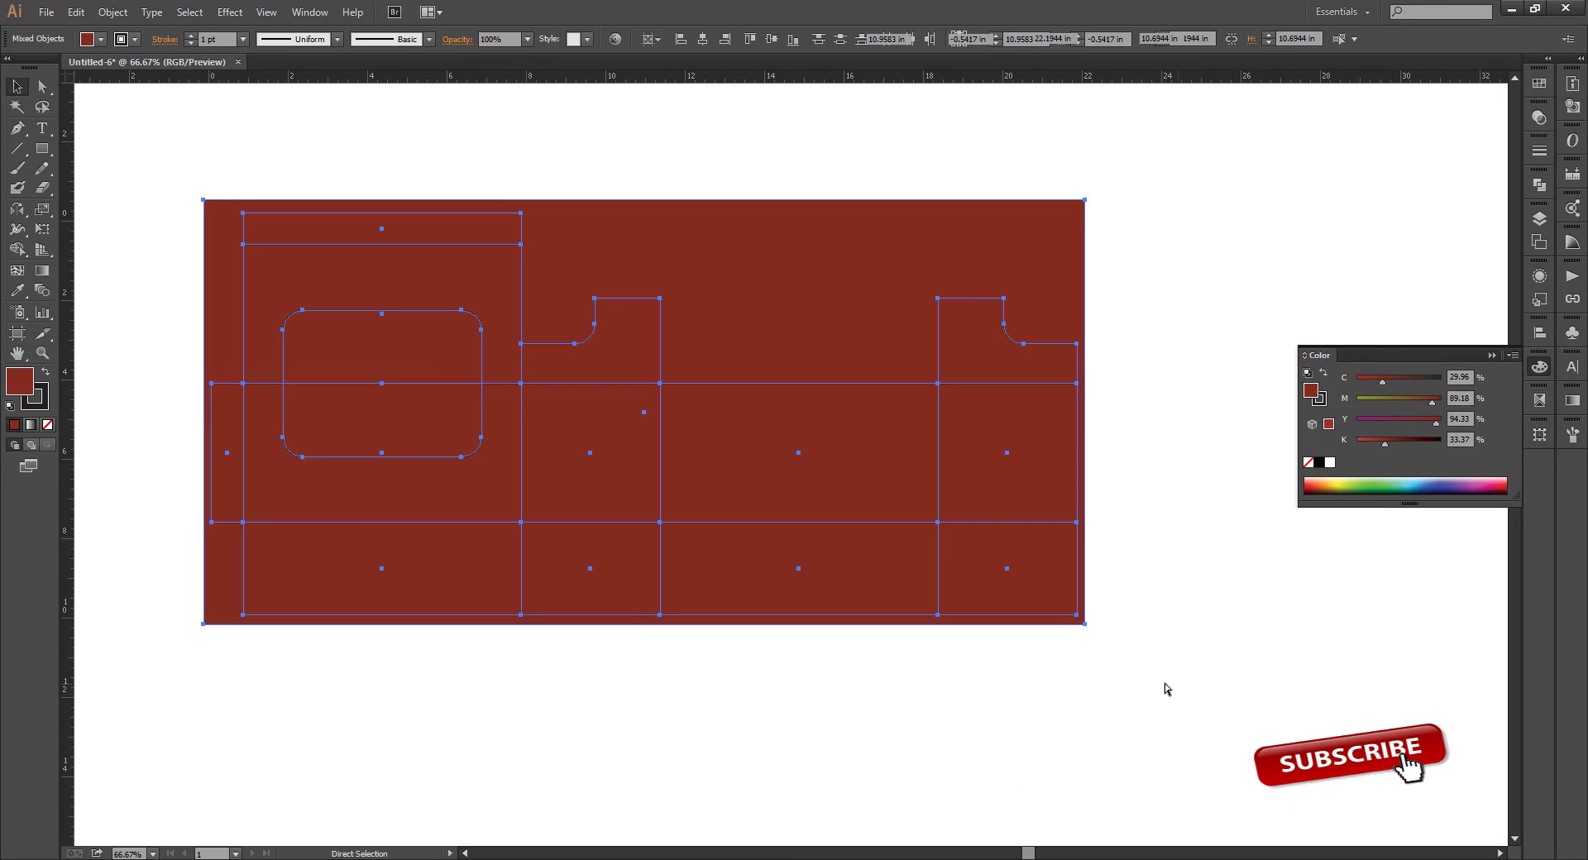
key("ctrl+g")
key("ctrl+shift+a")
Collapse the open color settings to uncover the whole box layout
scroll(422, 599, "up", 1)
left_click_drag(620, 232, 685, 376)
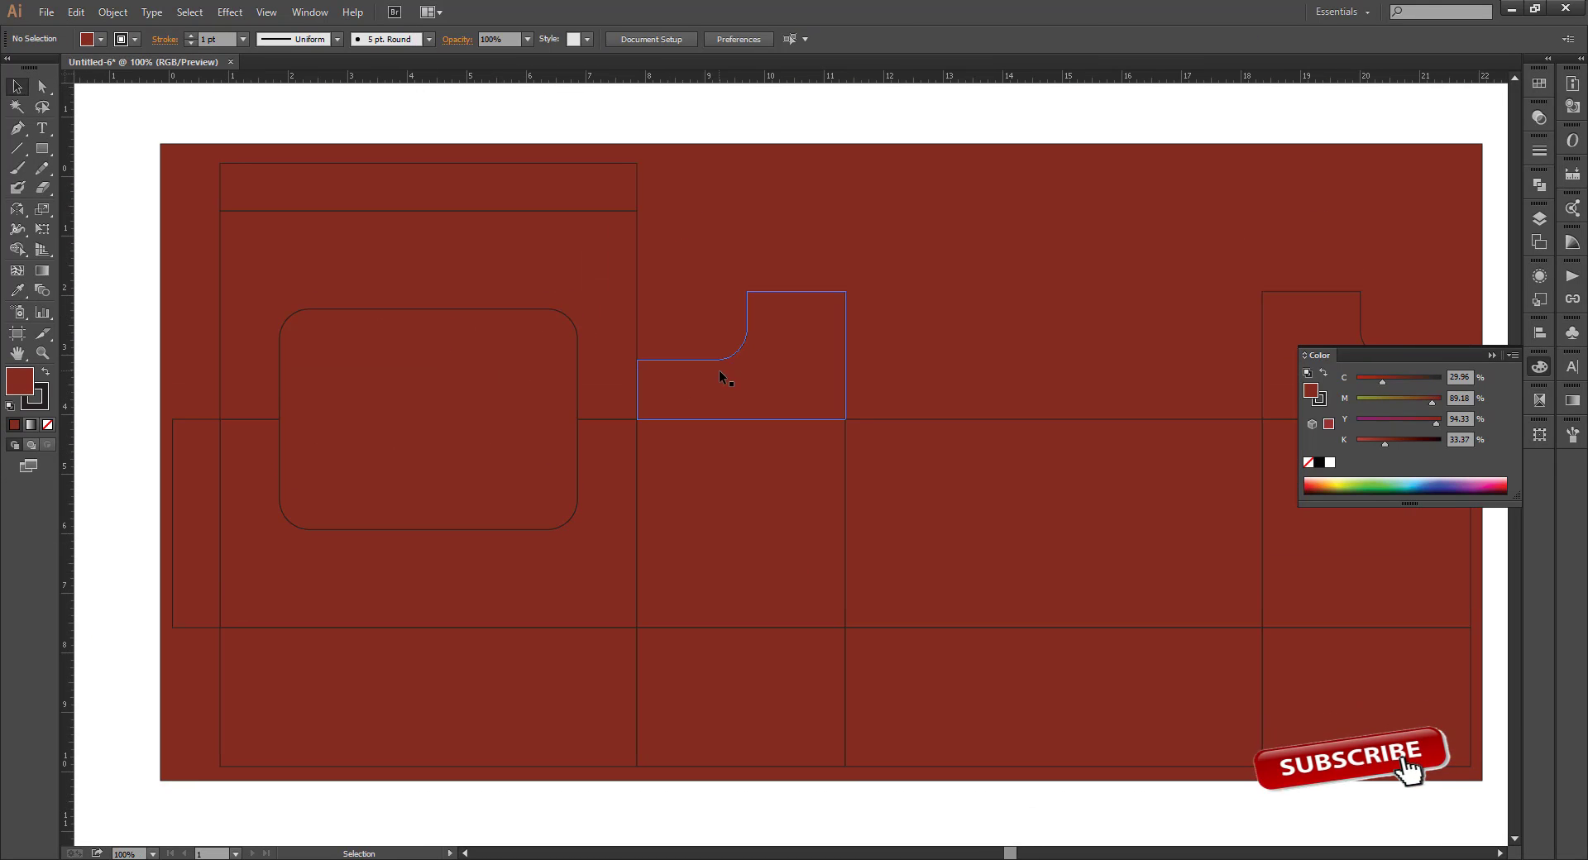
scroll(472, 303, "down", 1)
left_click_drag(577, 131, 633, 146)
scroll(477, 320, "up", 1)
left_click_drag(847, 151, 833, 134)
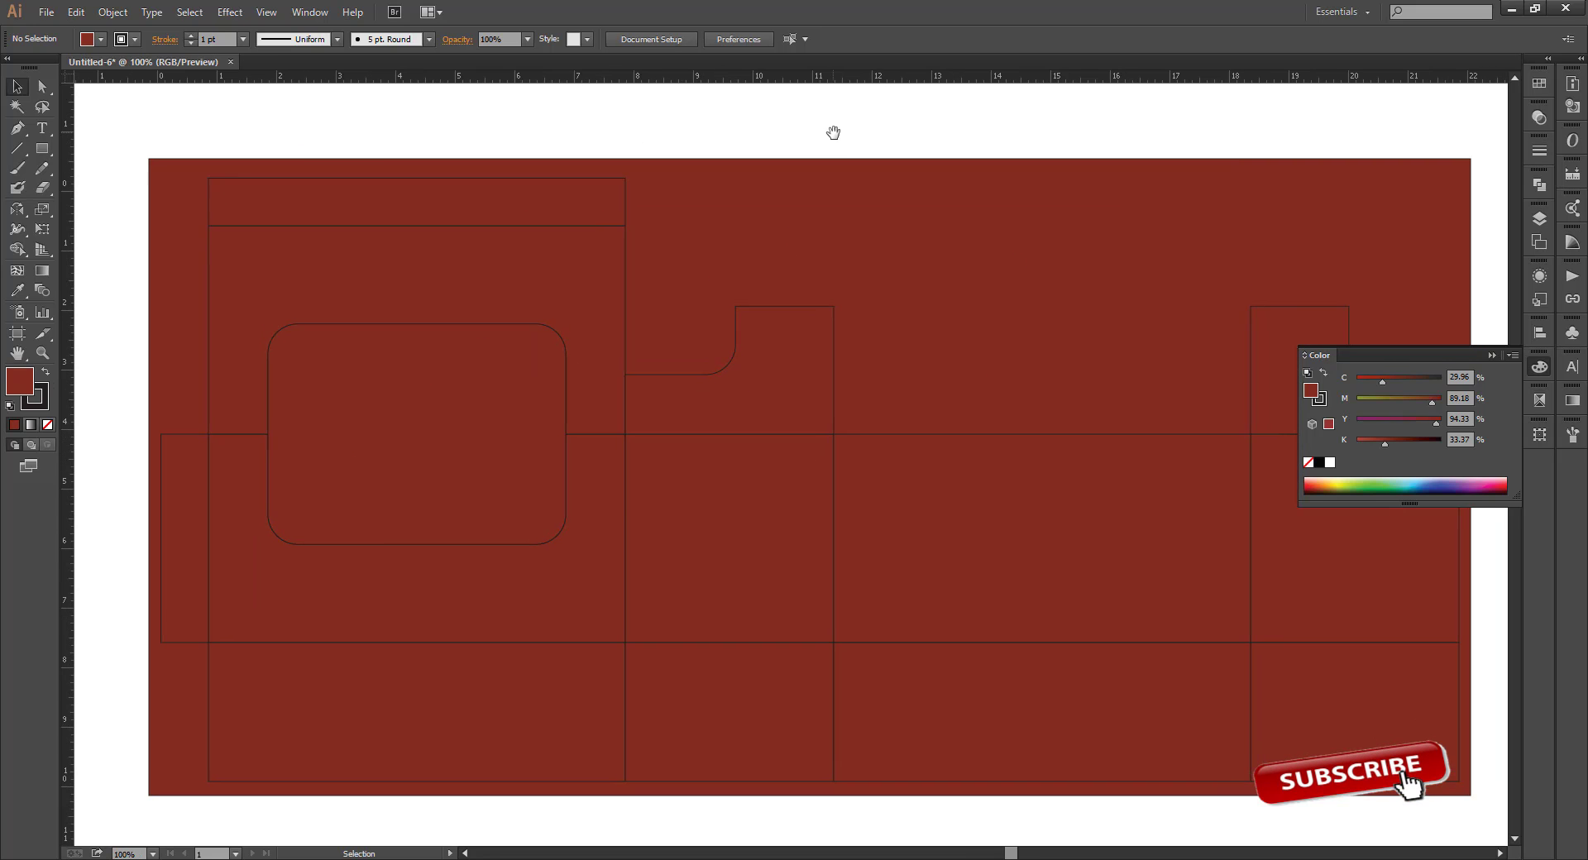
left_click(1493, 356)
scroll(891, 323, "down", 1)
scroll(890, 322, "up", 1)
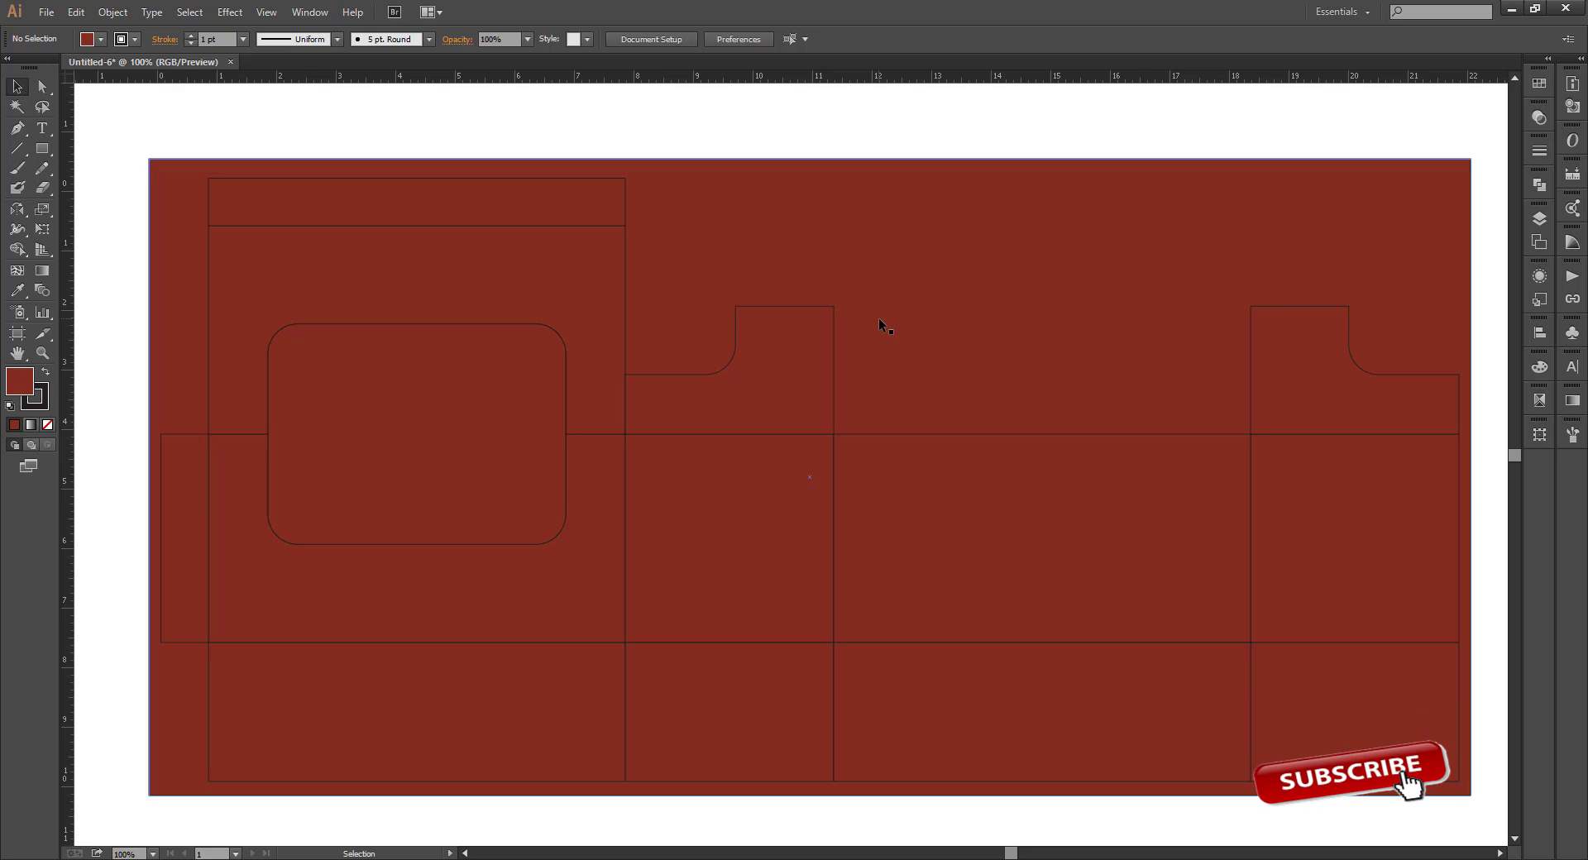
Add the text "Plain Cake" at 44 pt on the blank canvas above the box layout
left_click(42, 127)
scroll(414, 190, "up", 2)
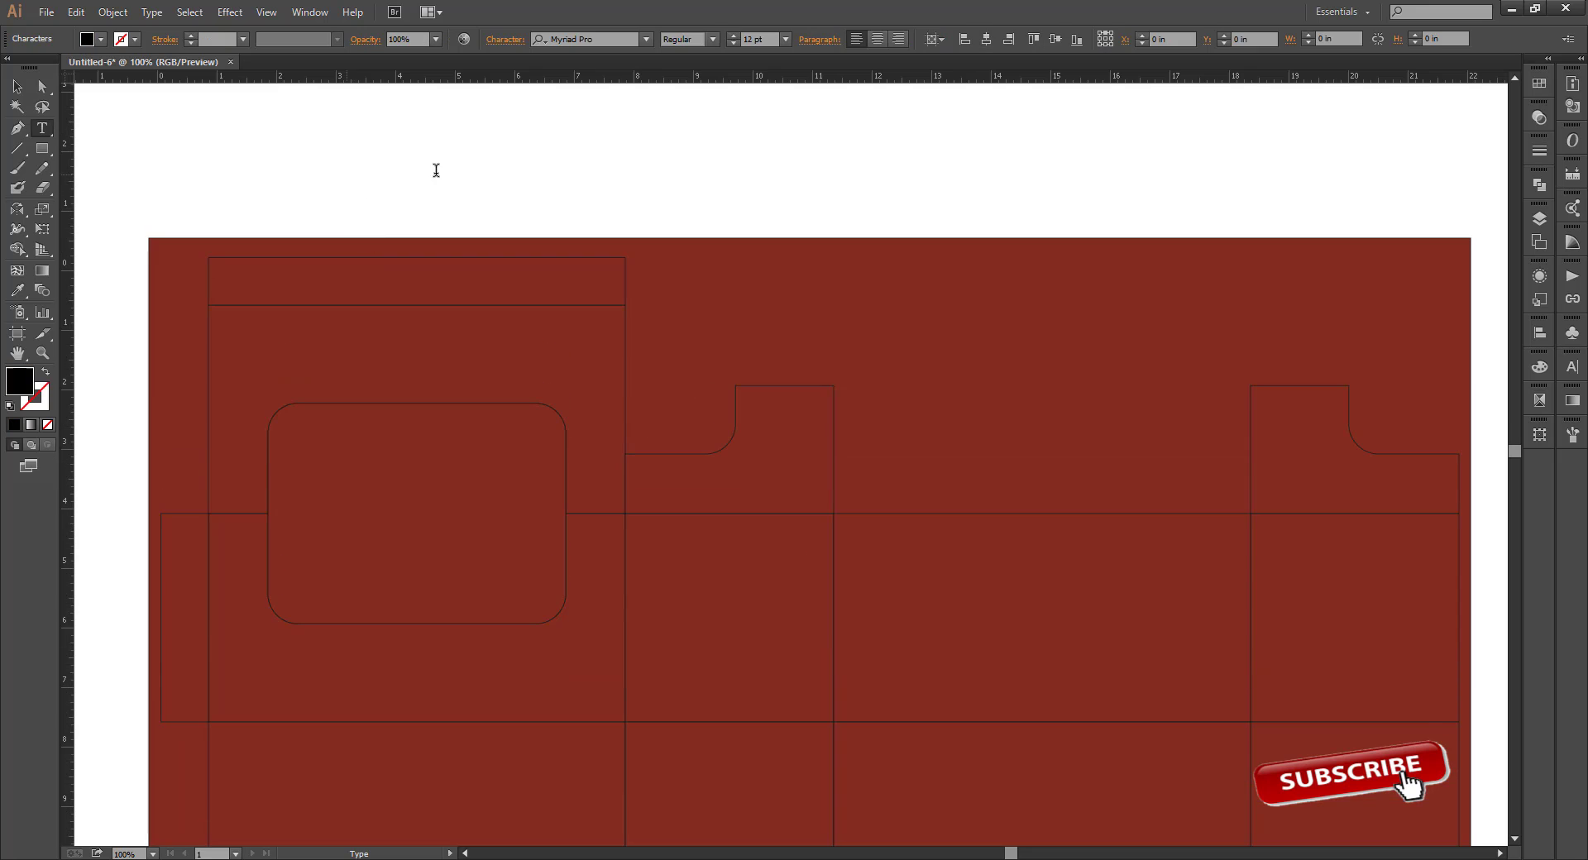
left_click(347, 176)
key("ctrl+shift+period")
key("ctrl+shift+period")
key("ctrl+shift+period")
key("ctrl+shift+period")
key("ctrl+shift+period")
key("ctrl+shift+period")
key("ctrl+shift+period")
key("ctrl+shift+period")
key("ctrl+shift+period")
key("ctrl+shift+period")
key("ctrl+shift+period")
key("ctrl+shift+period")
key("ctrl+shift+period")
key("ctrl+shift+period")
key("ctrl+shift+period")
type("Plain ")
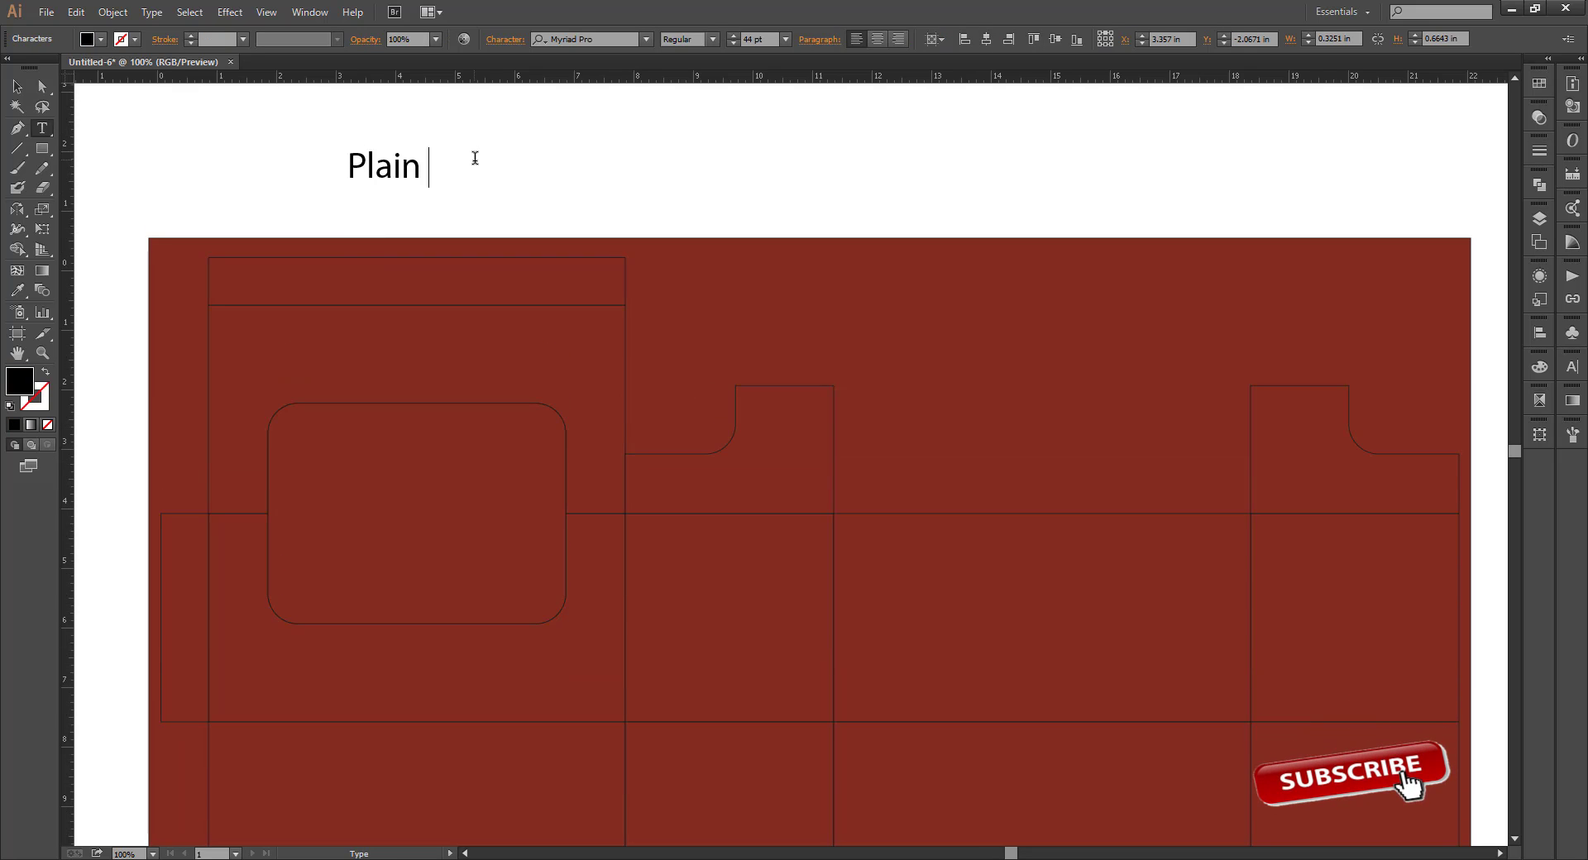
type("Cake")
key("Escape")
Preview other fonts on the "Plain Cake" text and set it to Playlist Script
scroll(568, 170, "up", 1)
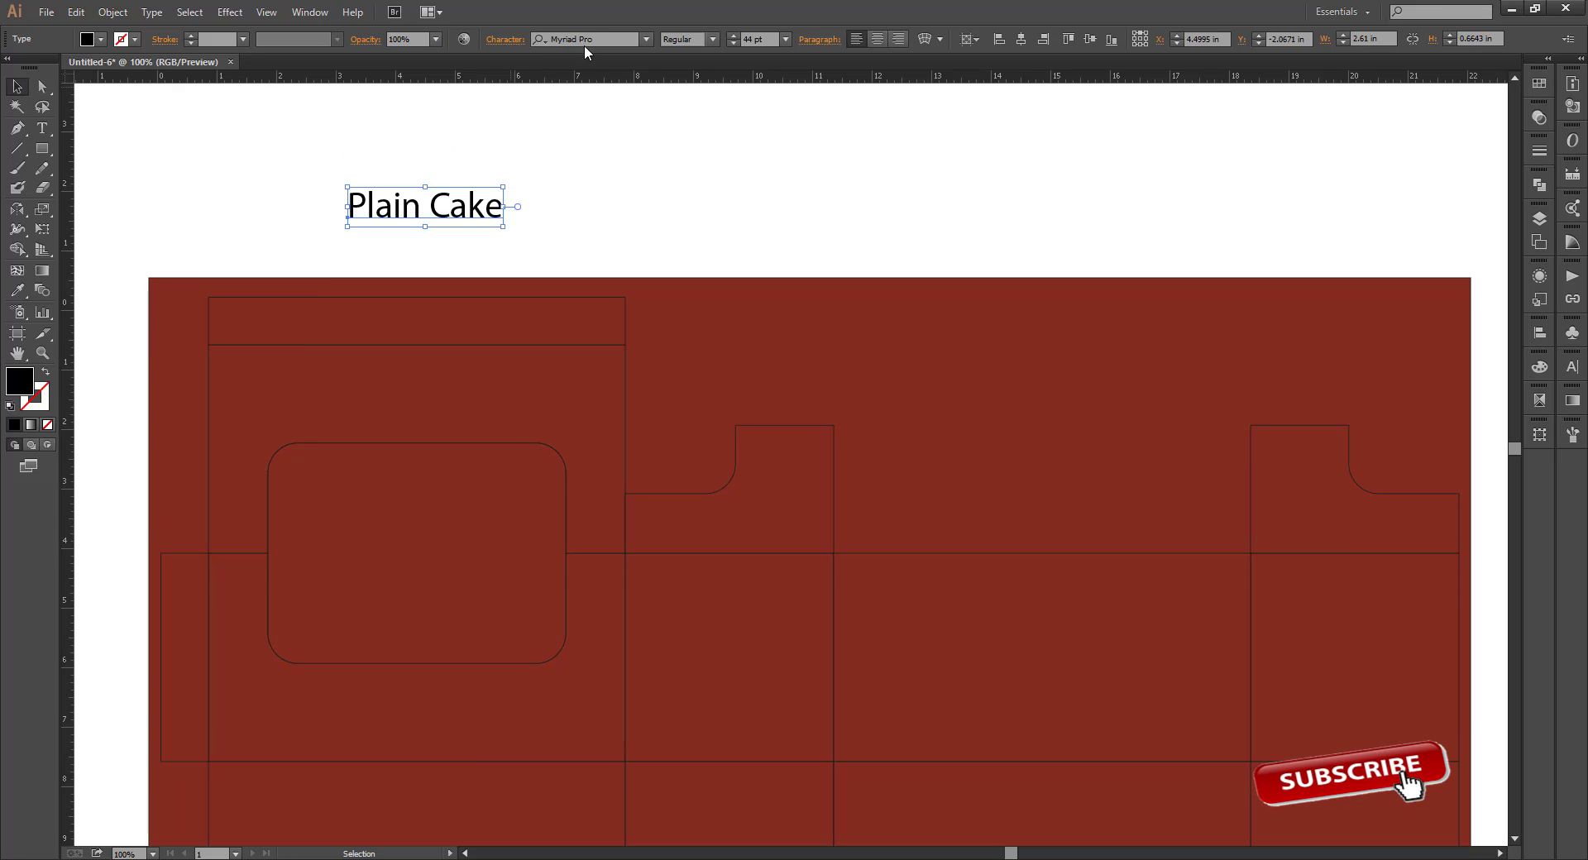
scroll(591, 40, "down", 4)
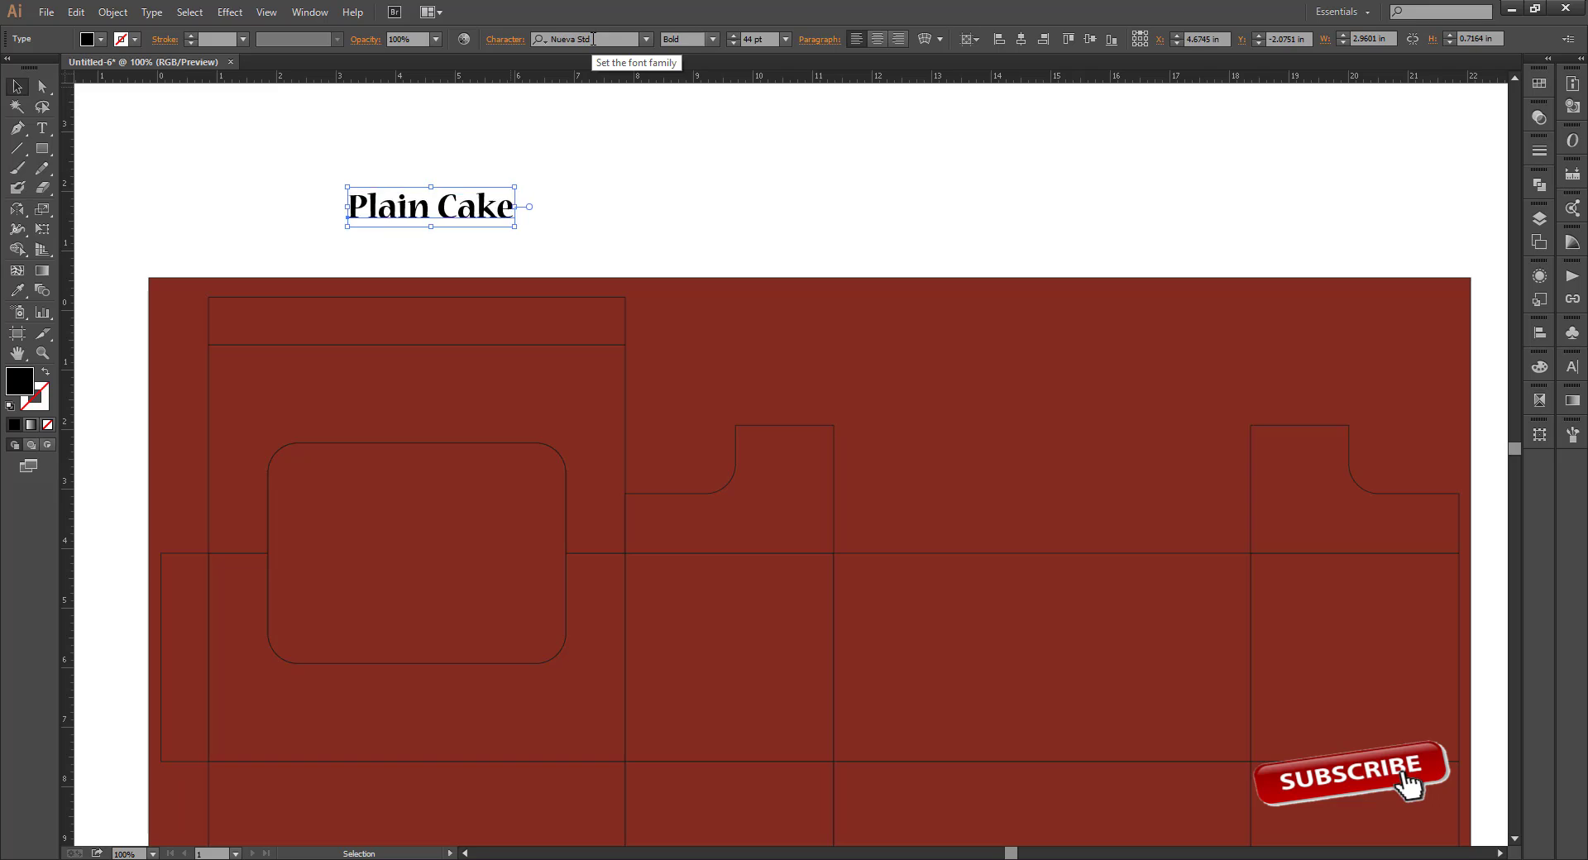
scroll(593, 39, "down", 4)
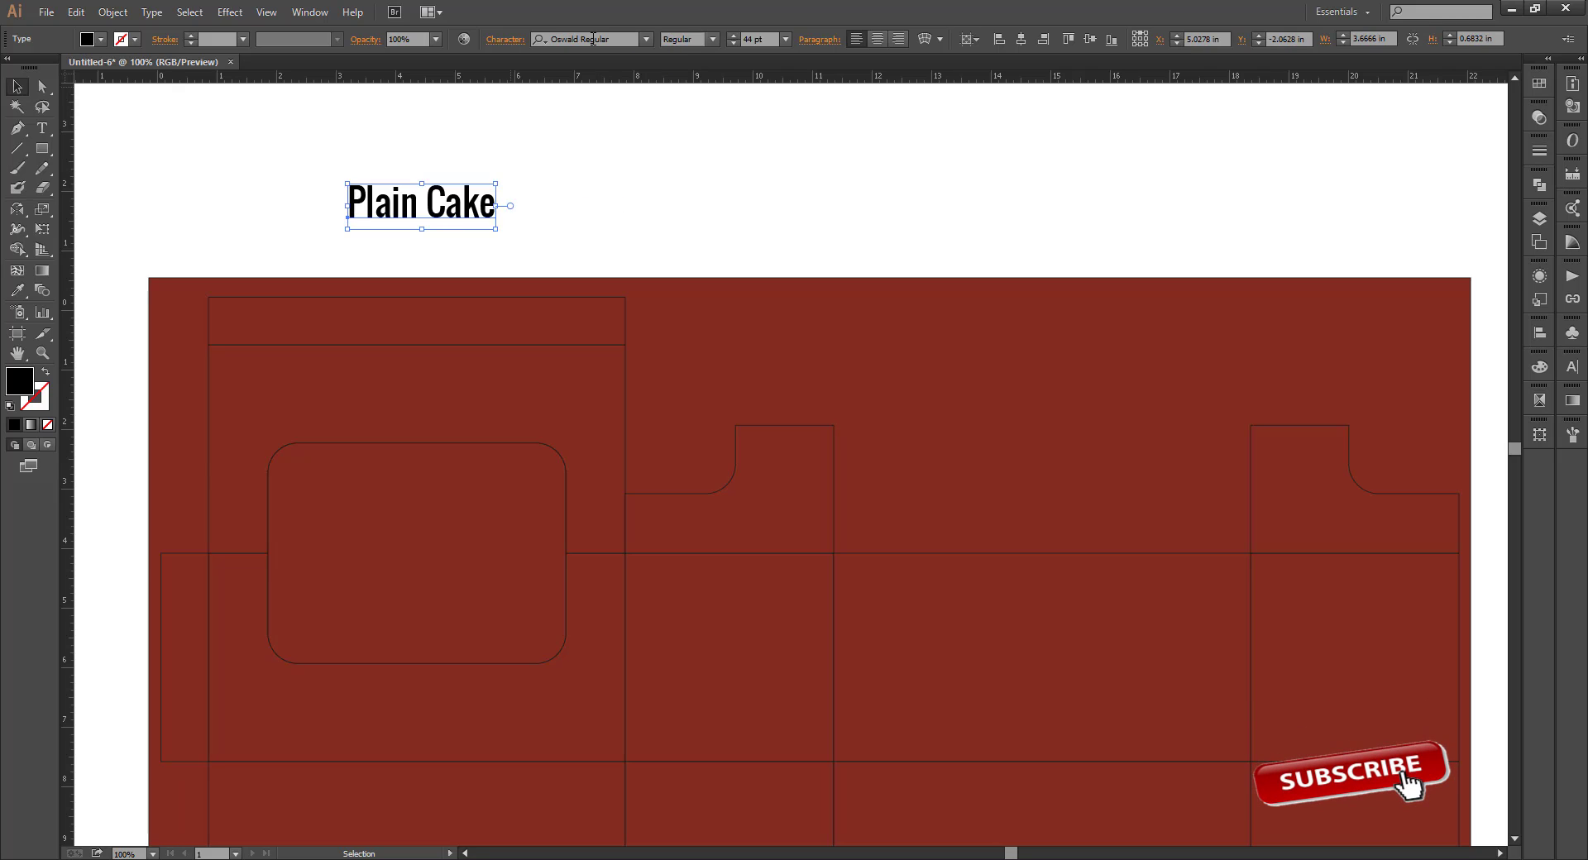
scroll(594, 39, "down", 1)
scroll(594, 38, "down", 4)
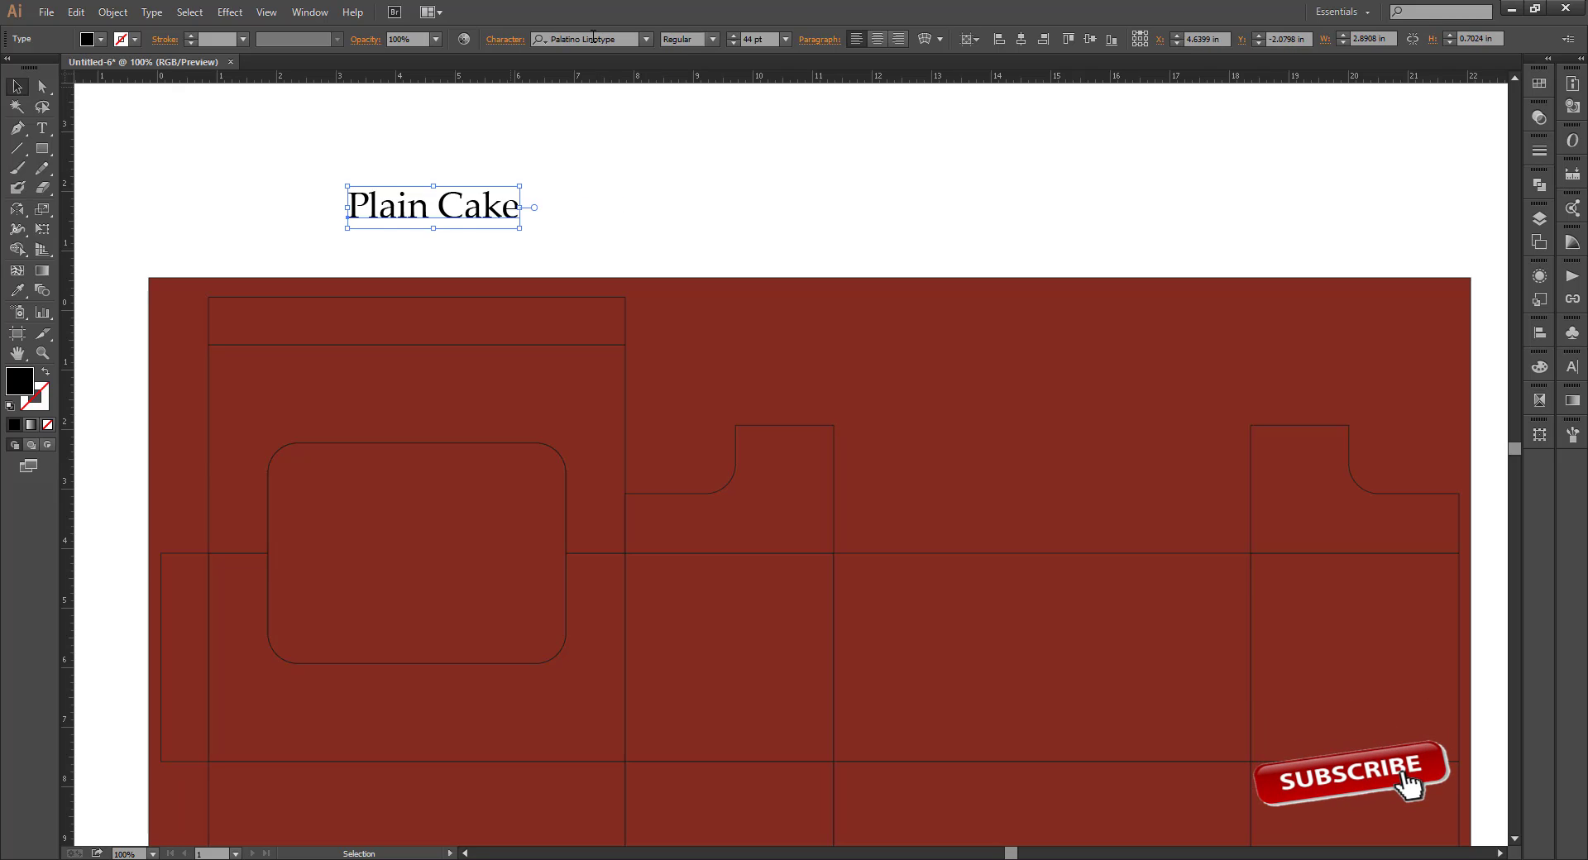
scroll(593, 39, "down", 4)
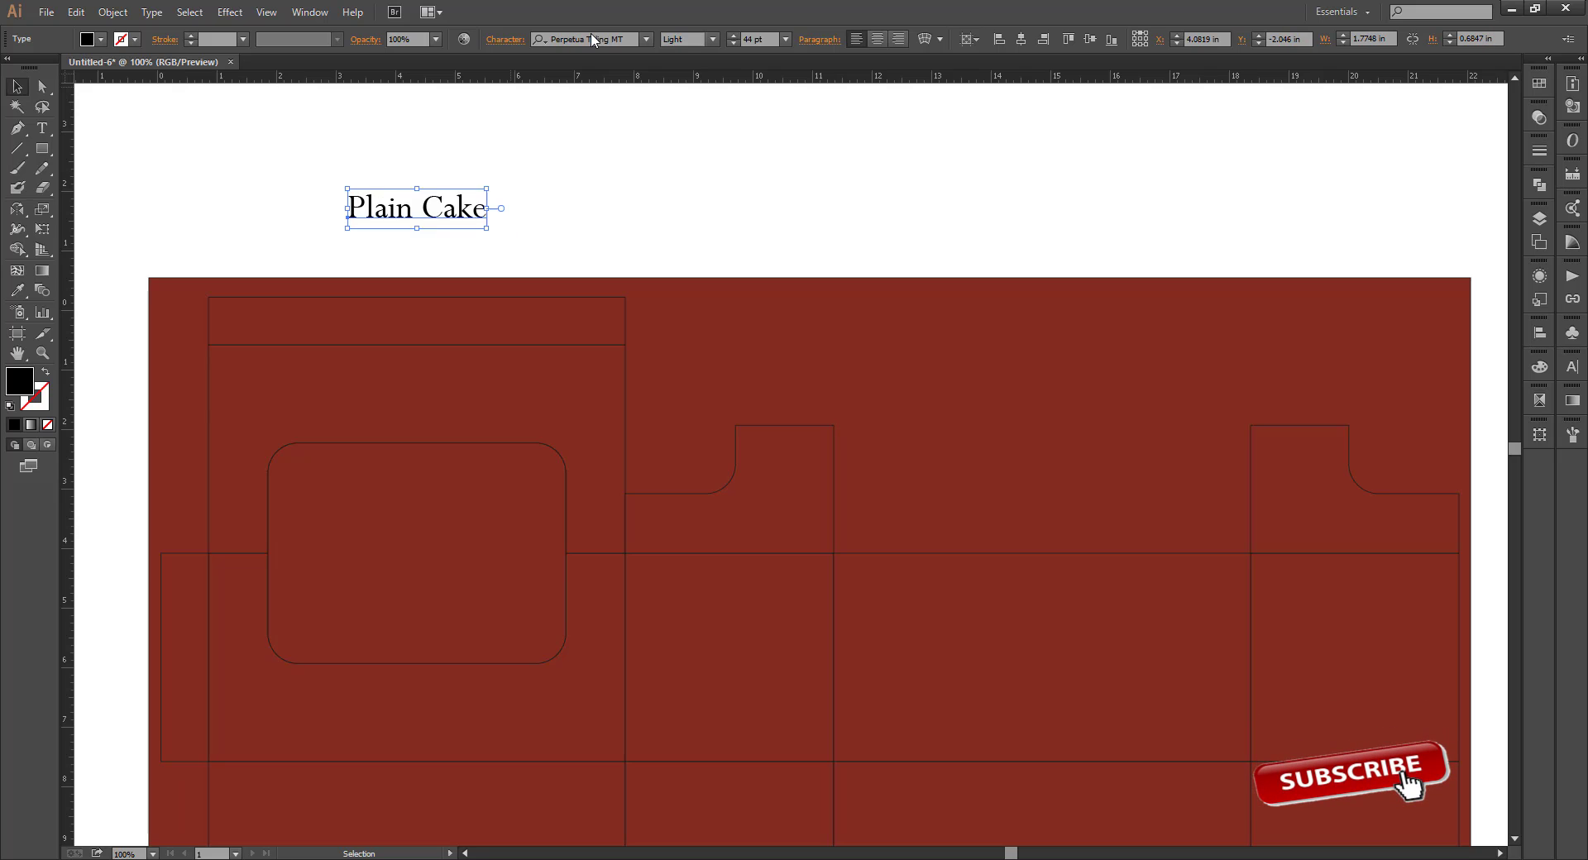
scroll(593, 39, "down", 3)
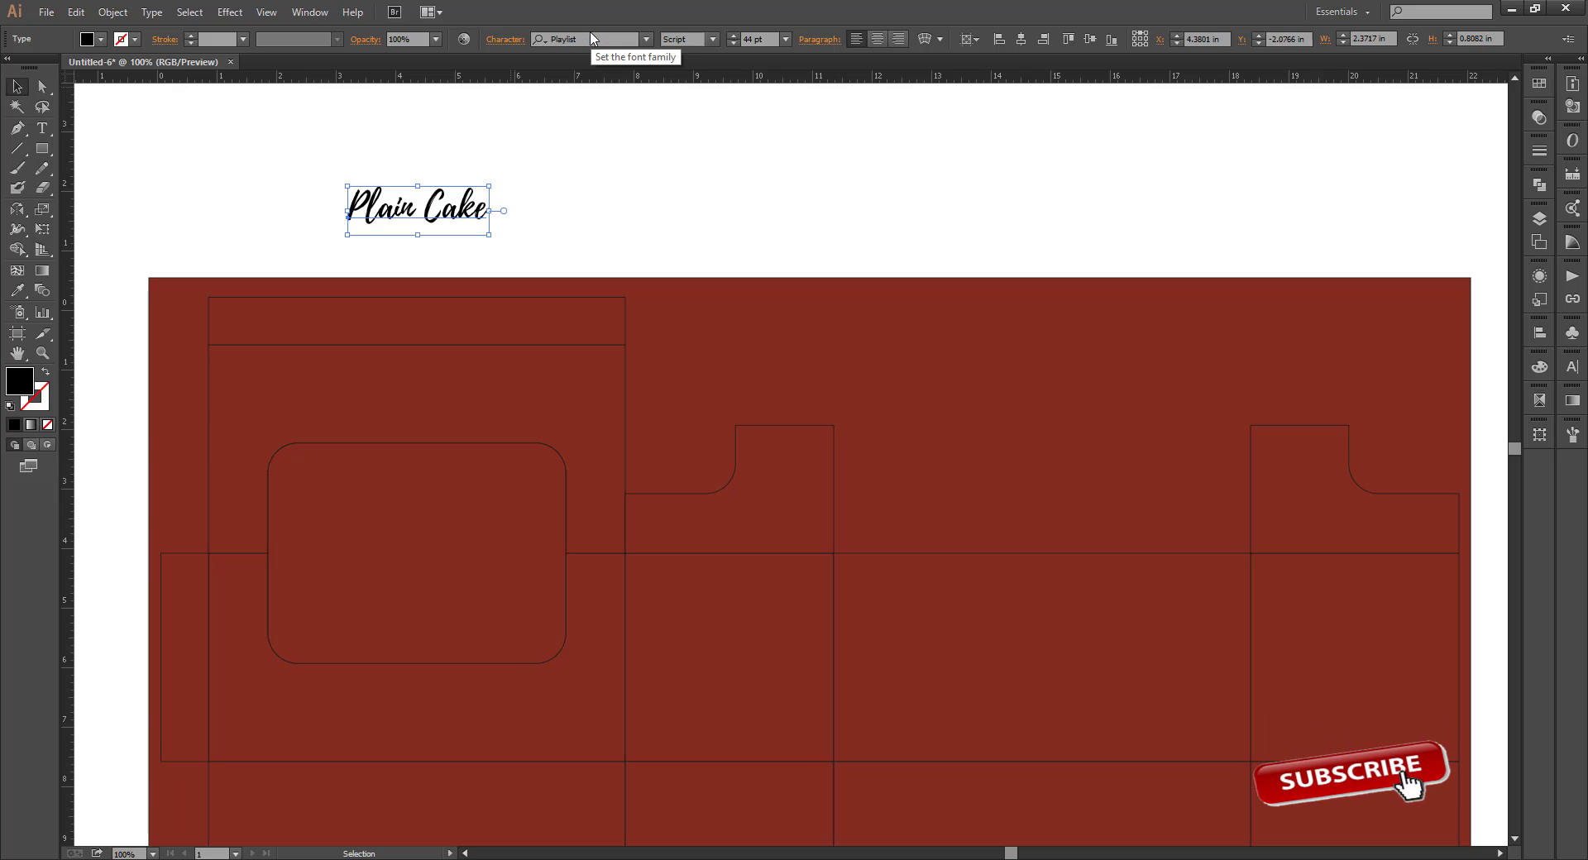
left_click(622, 202)
Place the "Plain Cake" title above the rounded window, enlarge it to about 55 pt and make it white
scroll(627, 166, "down", 2)
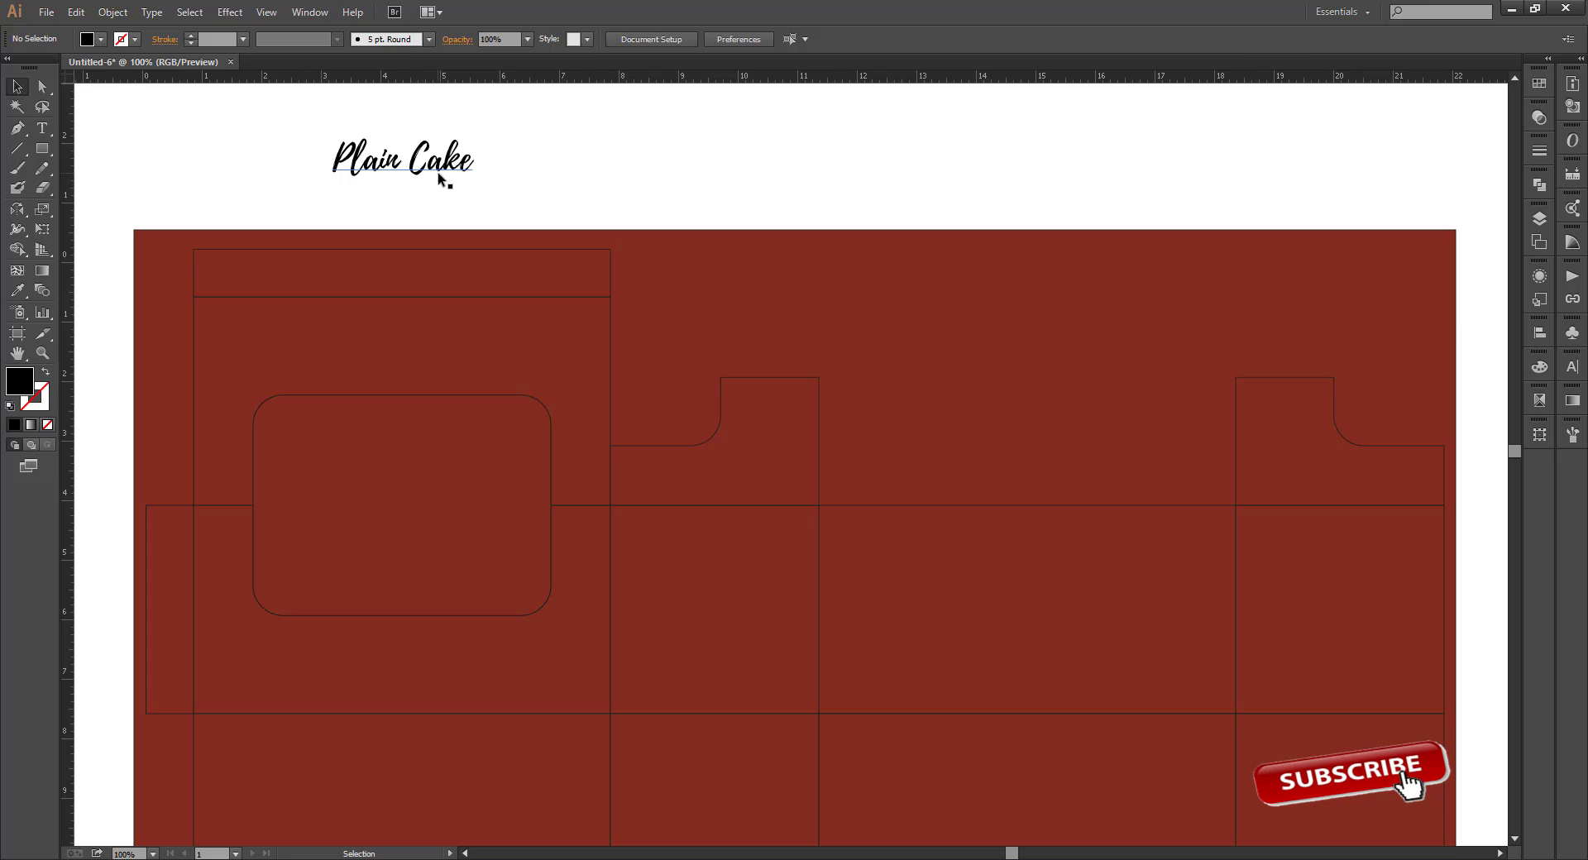
left_click_drag(441, 179, 502, 356)
key("i")
left_click(372, 147)
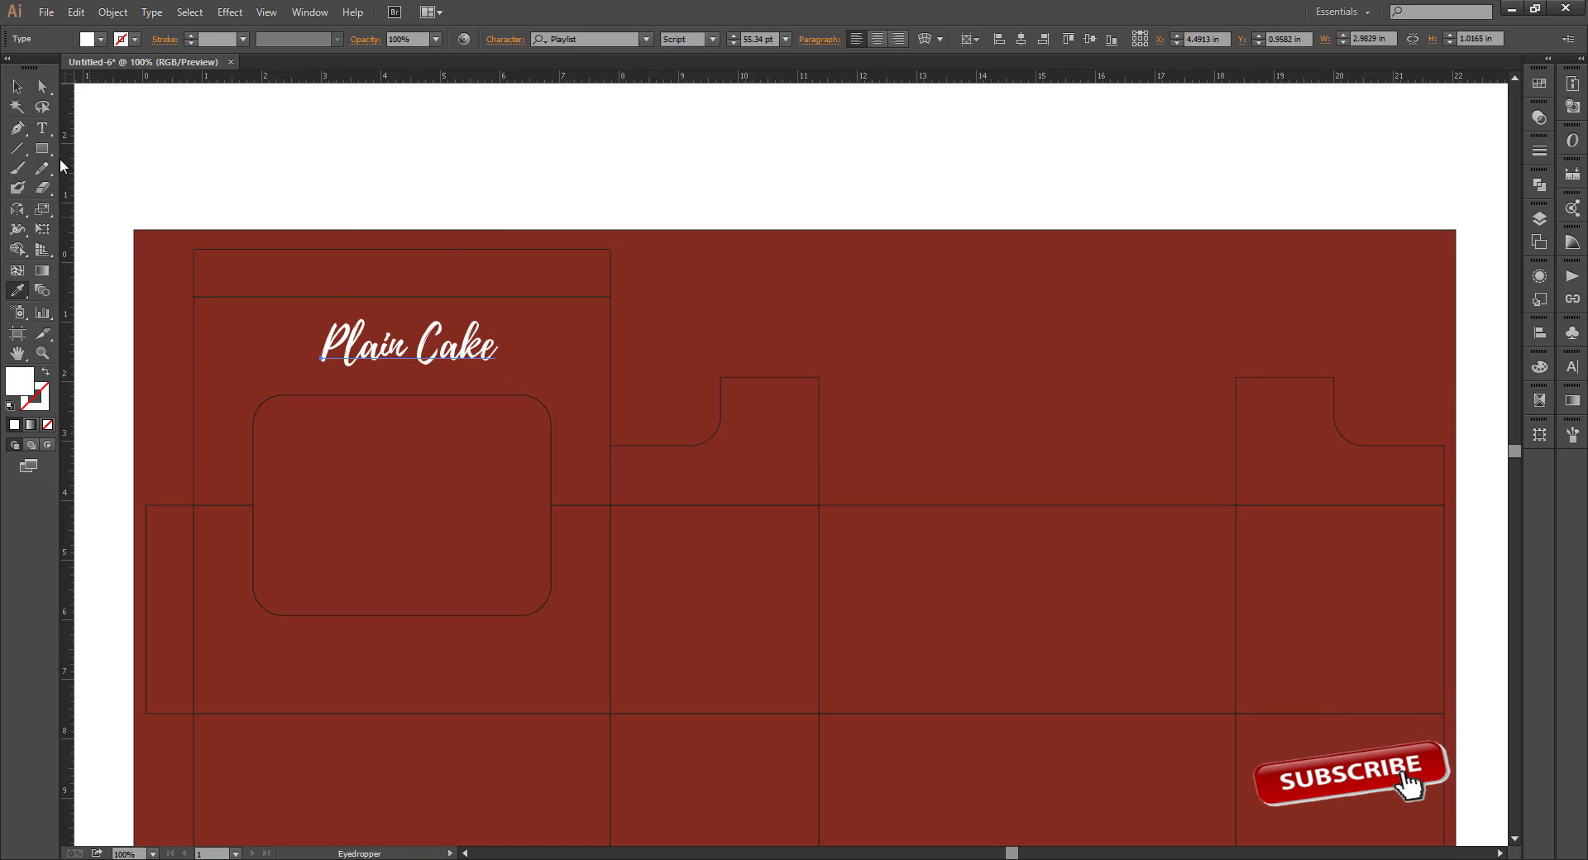
left_click(16, 92)
left_click(819, 324)
Place an enlarged copy of the "Plain Cake" title in the middle of the wide panel between the two side flaps
left_click_drag(680, 172, 635, 157)
scroll(441, 149, "down", 1)
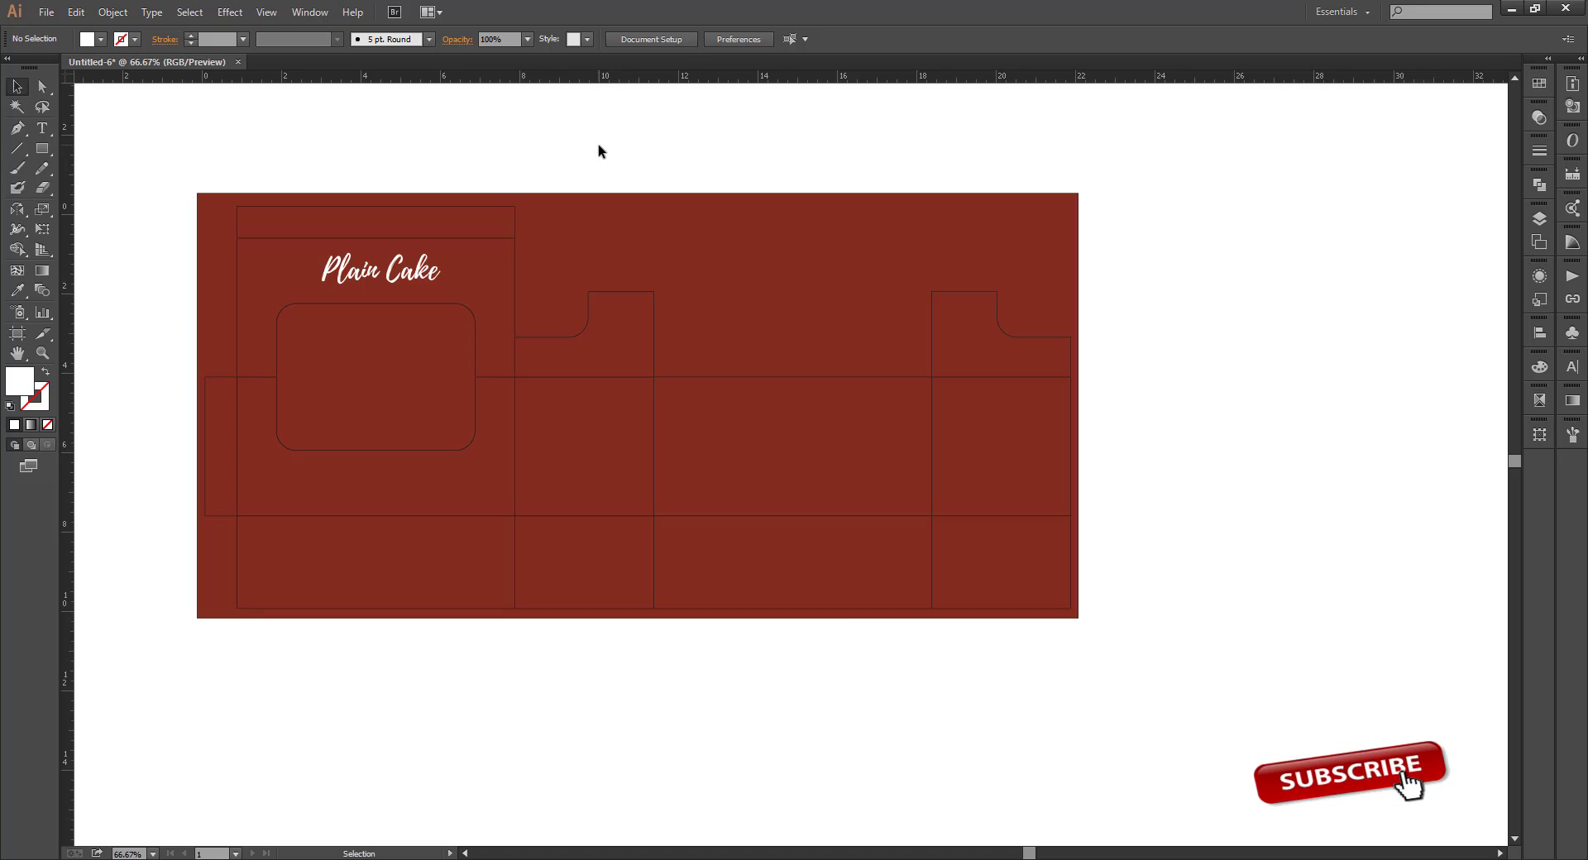
left_click_drag(436, 273, 878, 453)
key("ctrl+plus")
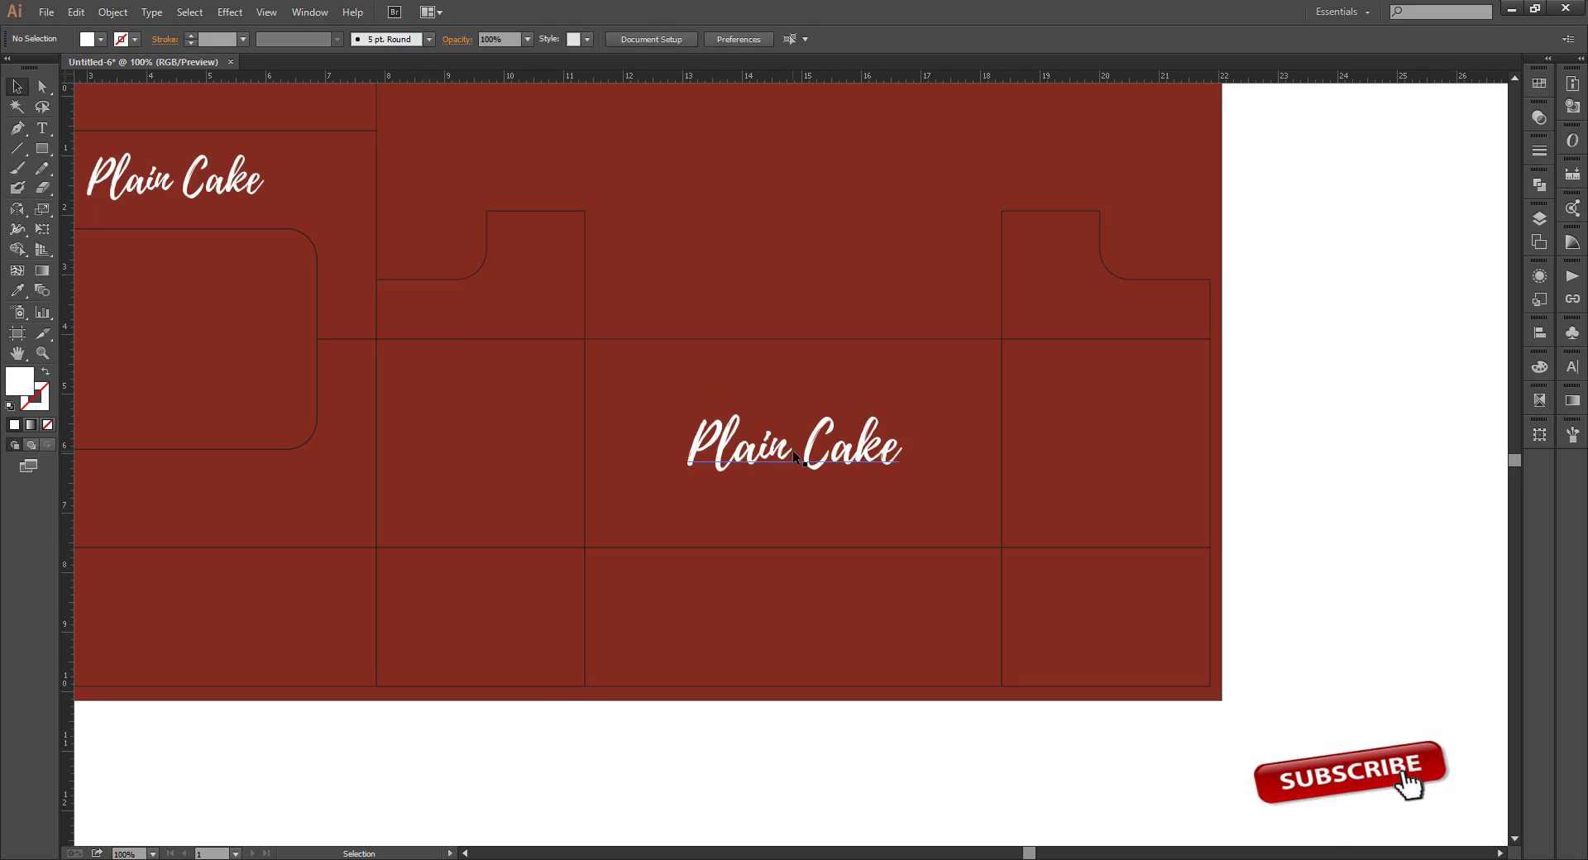
scroll(907, 453, "down", 1)
left_click(1179, 509)
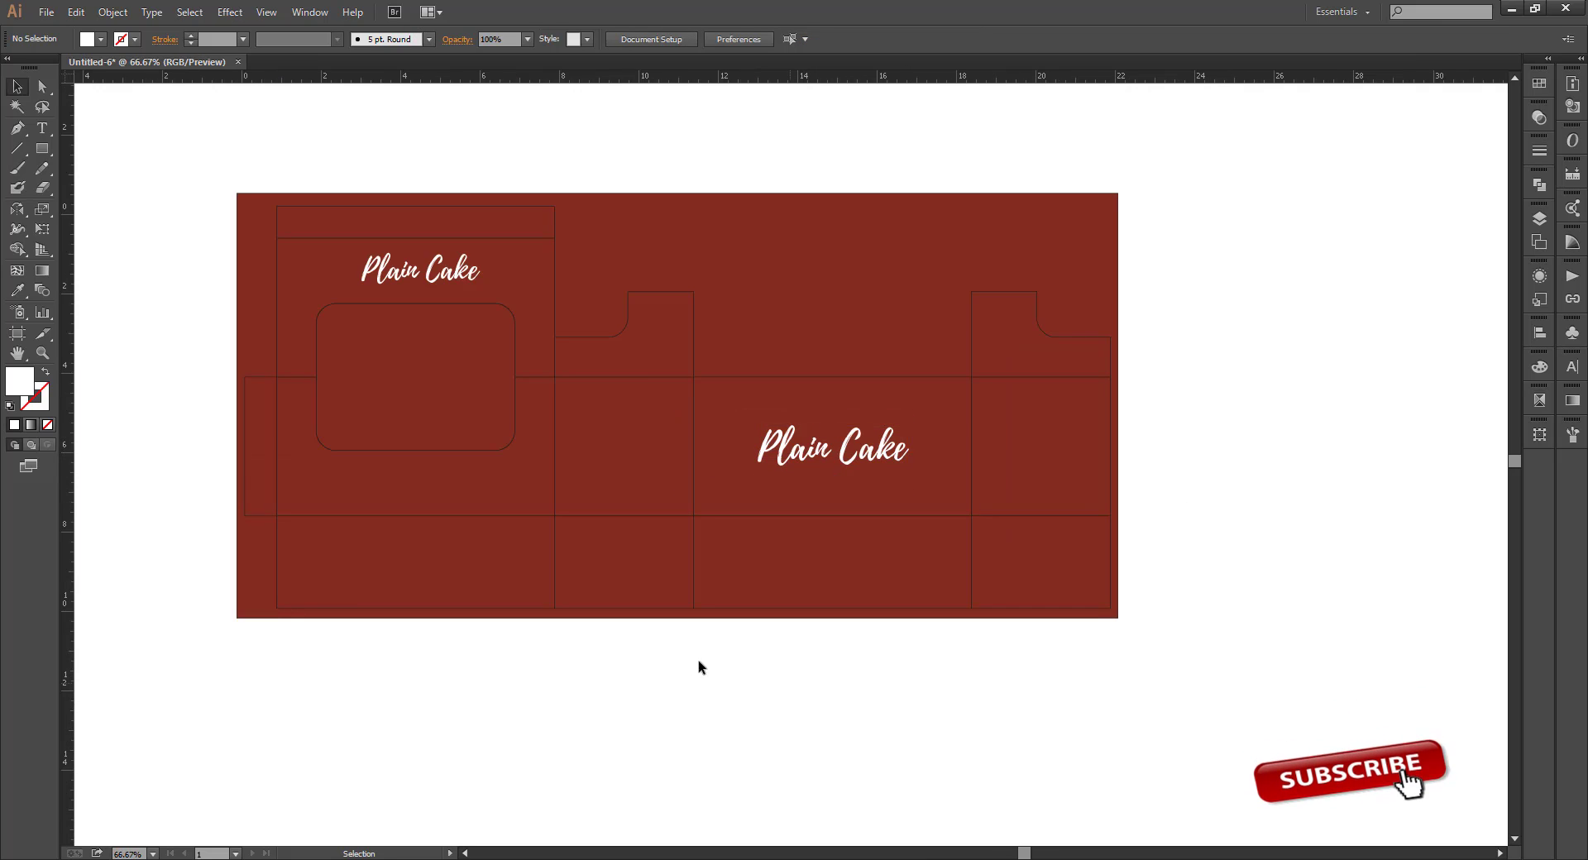
Place a copy of the wide panel's "Plain Cake" title below the rounded window, reduced to about 61 pt
scroll(786, 662, "left", 2)
key("ctrl+plus")
left_click_drag(1266, 471, 704, 521)
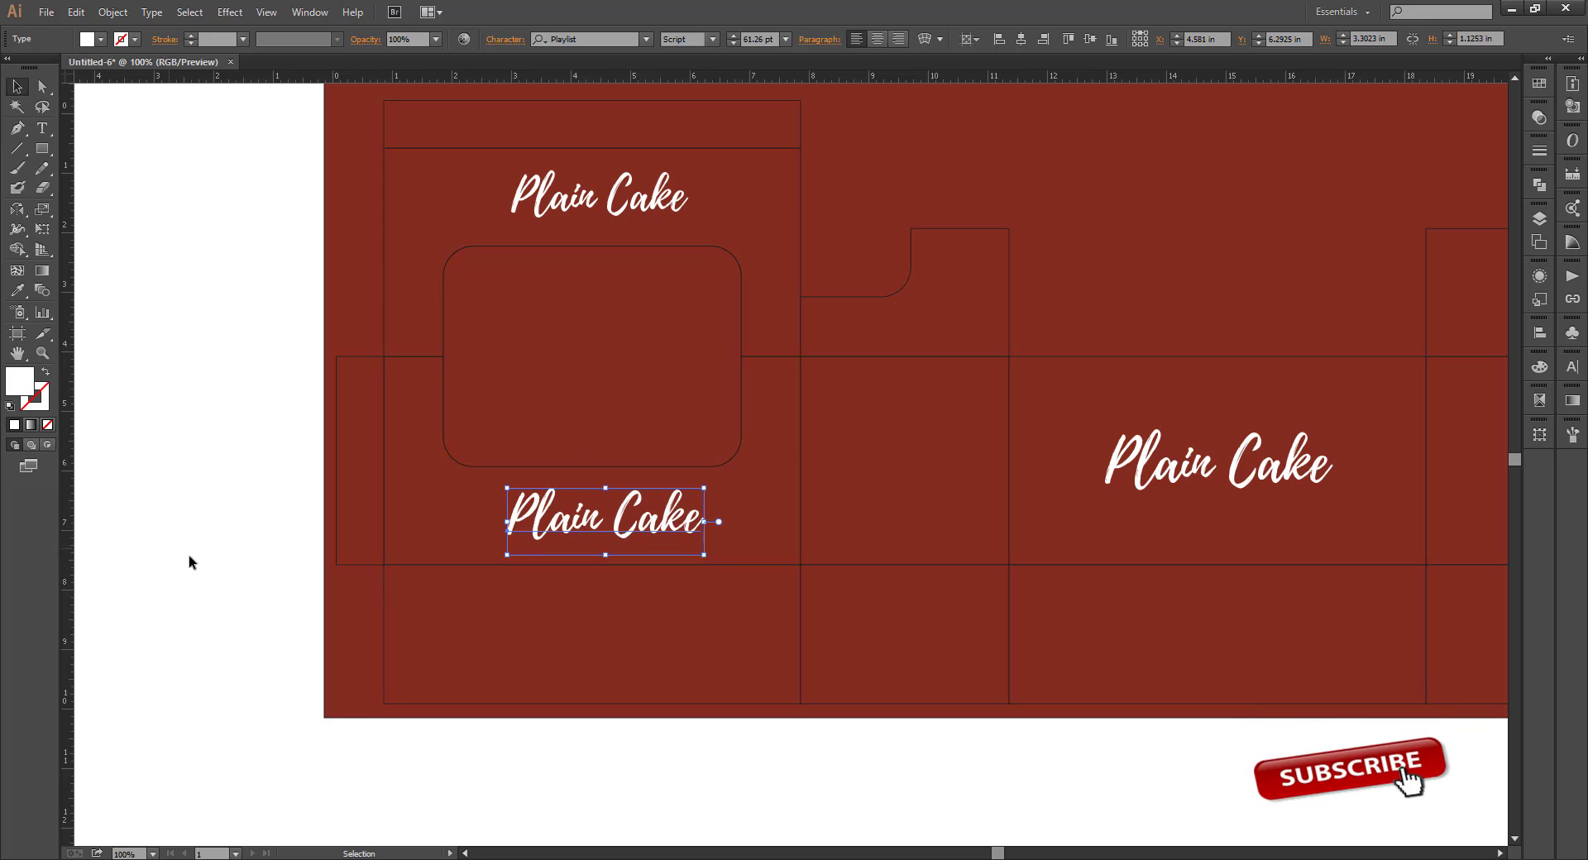
left_click(190, 563)
Place "Plain Cake" title copies reduced to about 39 pt in the middle of both narrow side panels
scroll(451, 744, "right", 3)
left_click_drag(949, 473, 651, 483)
scroll(651, 483, "down", 1)
left_click(1216, 500)
scroll(1216, 500, "up", 1)
left_click_drag(366, 481, 977, 520)
left_click(1145, 539)
scroll(1145, 538, "down", 1)
scroll(772, 699, "left", 1)
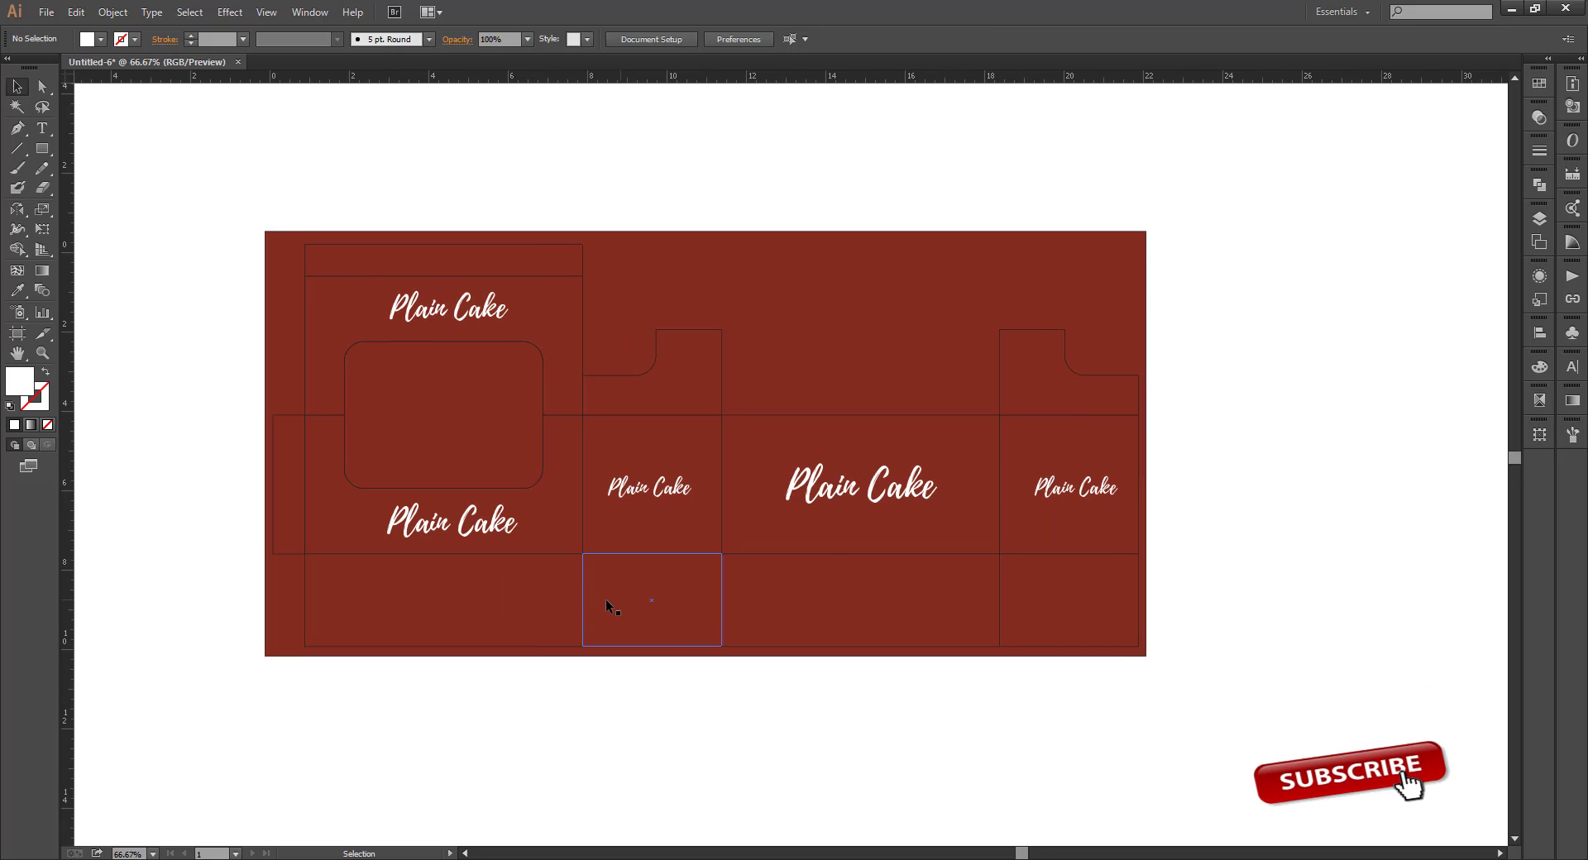
Put a copy of the small "Plain Cake" title on the blank canvas beside the layout and color it light blue
scroll(611, 606, "right", 4)
scroll(869, 645, "up", 1)
left_click_drag(647, 398, 943, 442)
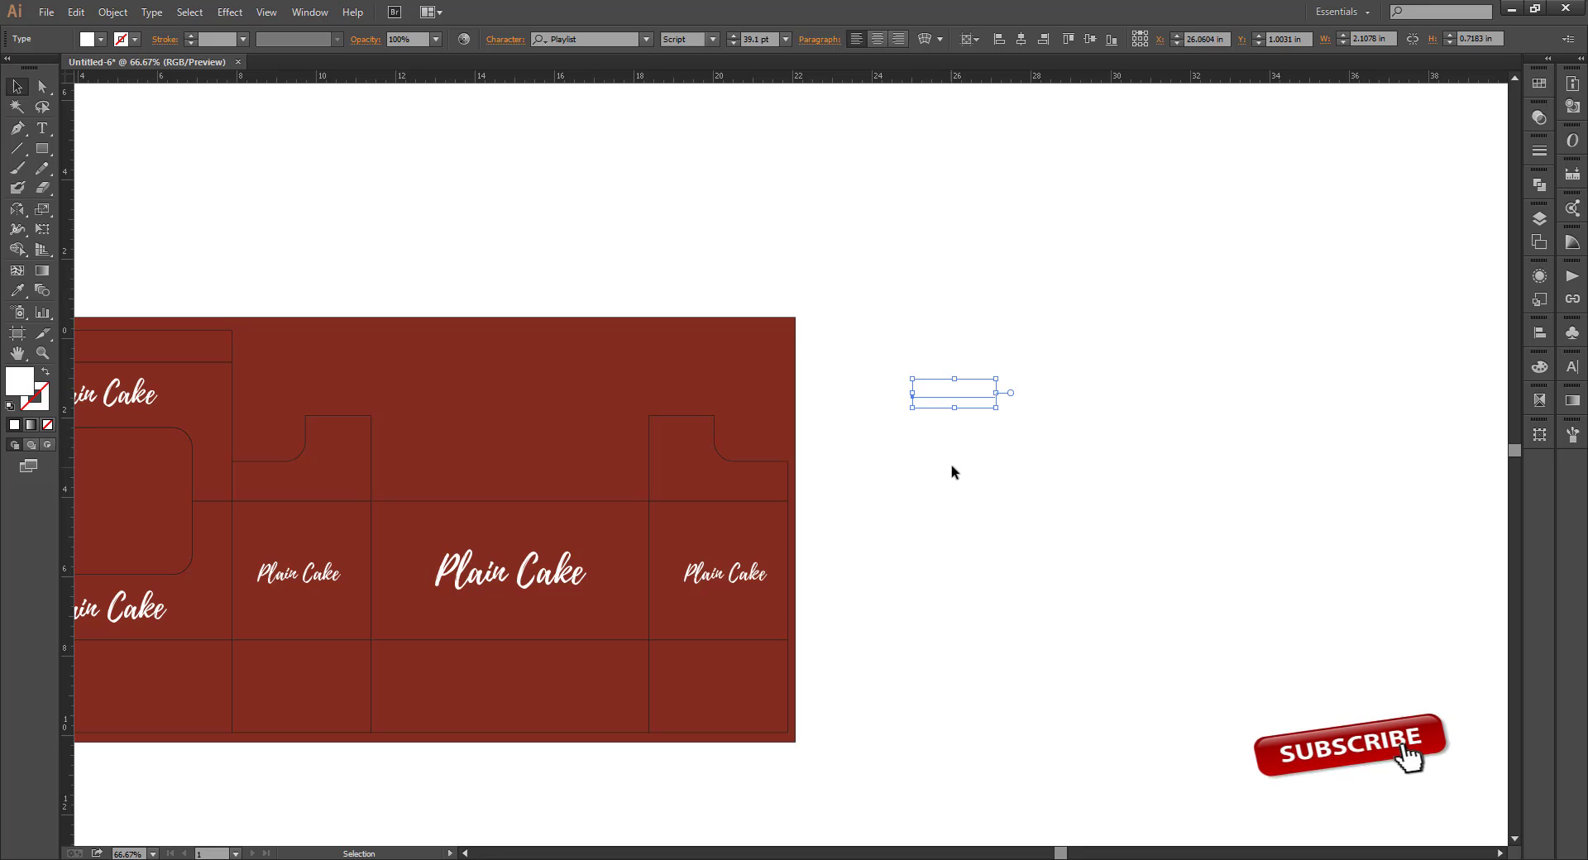
left_click(1532, 367)
left_click_drag(1357, 382, 1377, 382)
left_click(1060, 408)
left_click_drag(916, 377, 1003, 397)
Save the light blue "Plain Cake" title as a new pattern swatch
left_click_drag(957, 390, 1371, 124)
left_click(741, 299)
scroll(728, 340, "up", 3)
scroll(773, 335, "down", 3)
scroll(728, 343, "up", 1)
scroll(748, 343, "down", 1)
left_click(1492, 357)
left_click(1033, 390)
left_click(1538, 85)
left_click(1175, 318)
left_click(1081, 299)
Try filling a copy of the red background rectangle with the "Plain Cake" pattern behind the filled box template
left_click(693, 355)
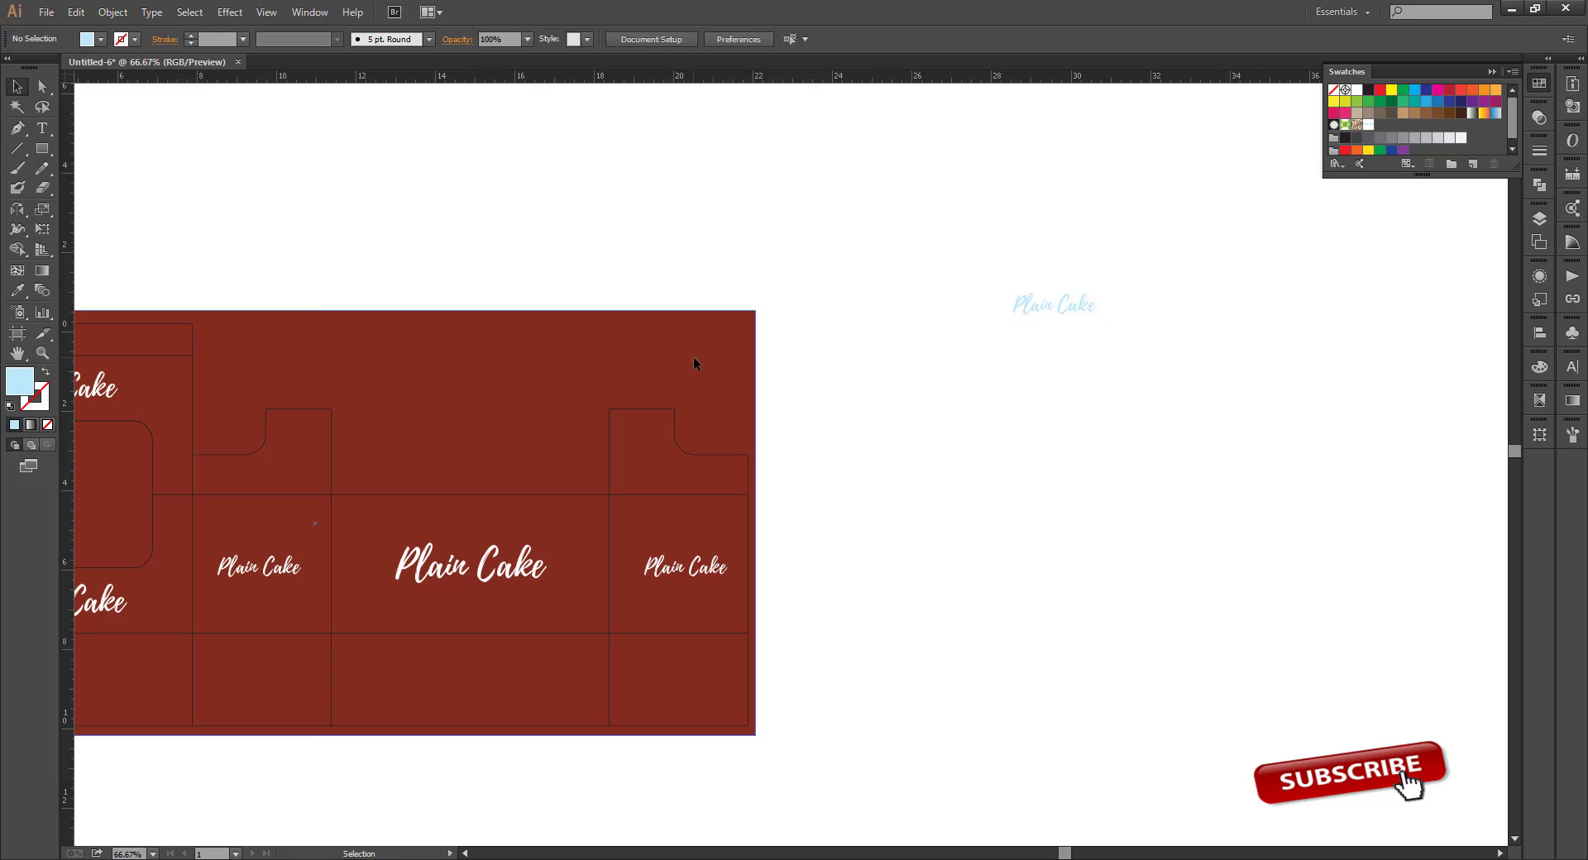
right_click(771, 318)
left_click(797, 418)
left_click(716, 365)
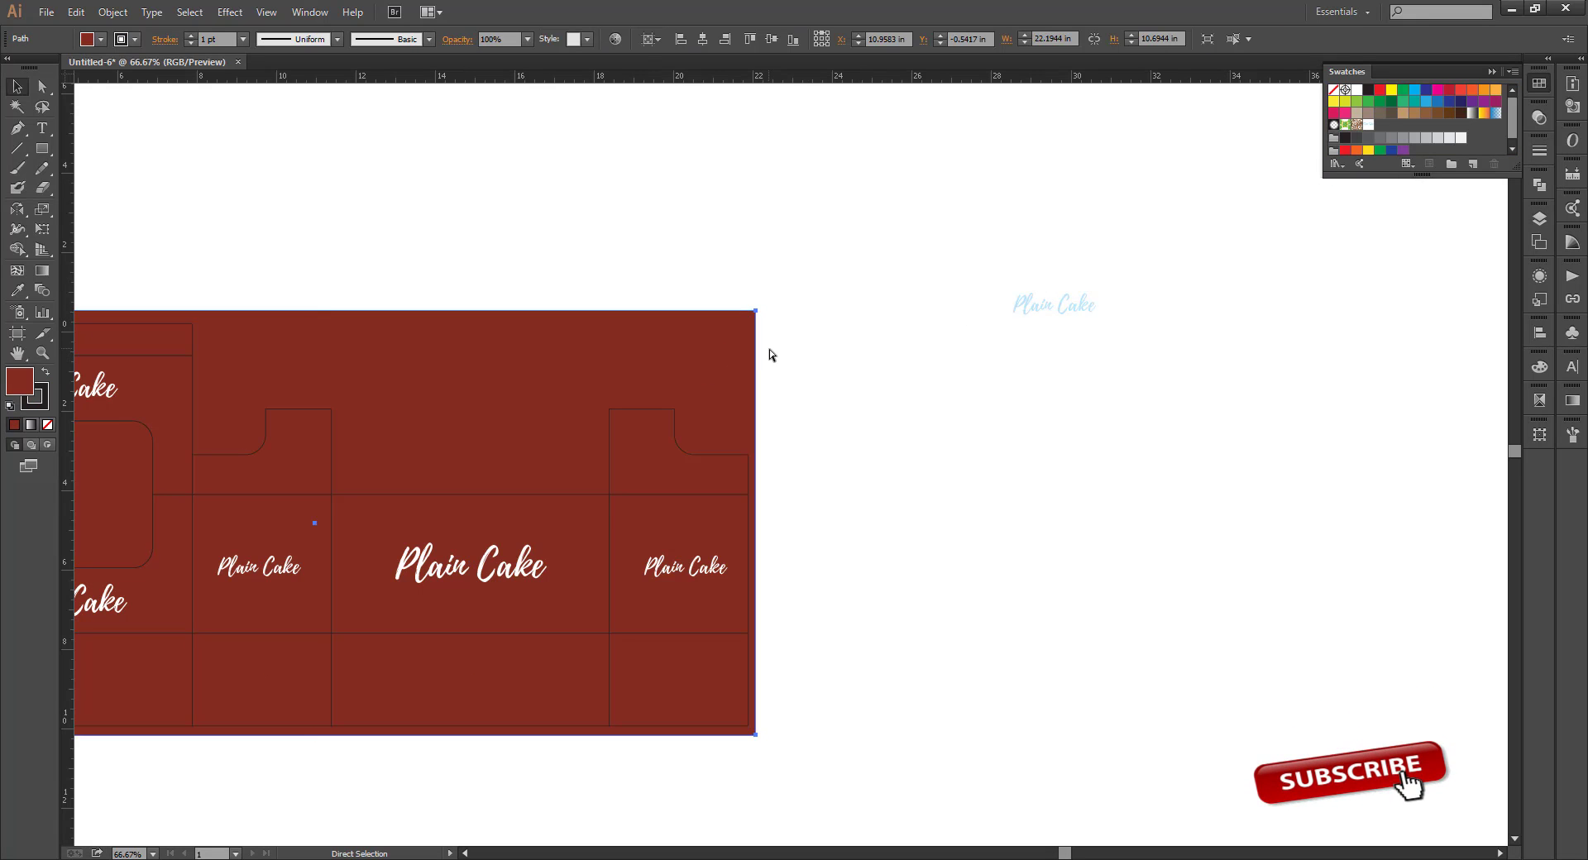
left_click(1369, 124)
key("ctrl+minus")
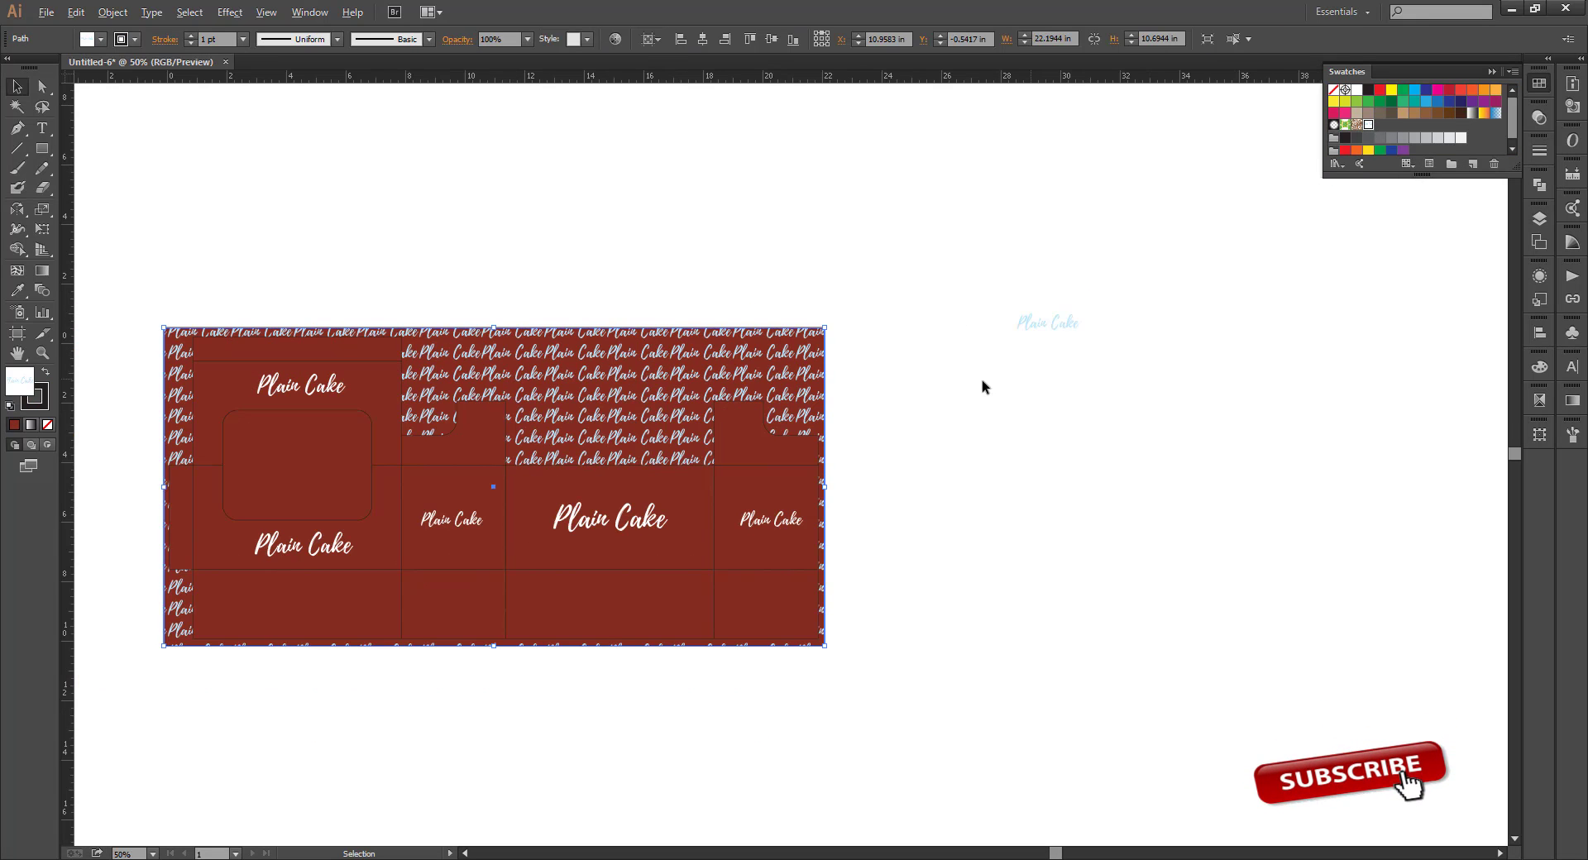
key("ctrl+z")
Set the box template group to no fill and fill the background rectangle copy with the "Plain Cake" pattern
left_click(738, 431)
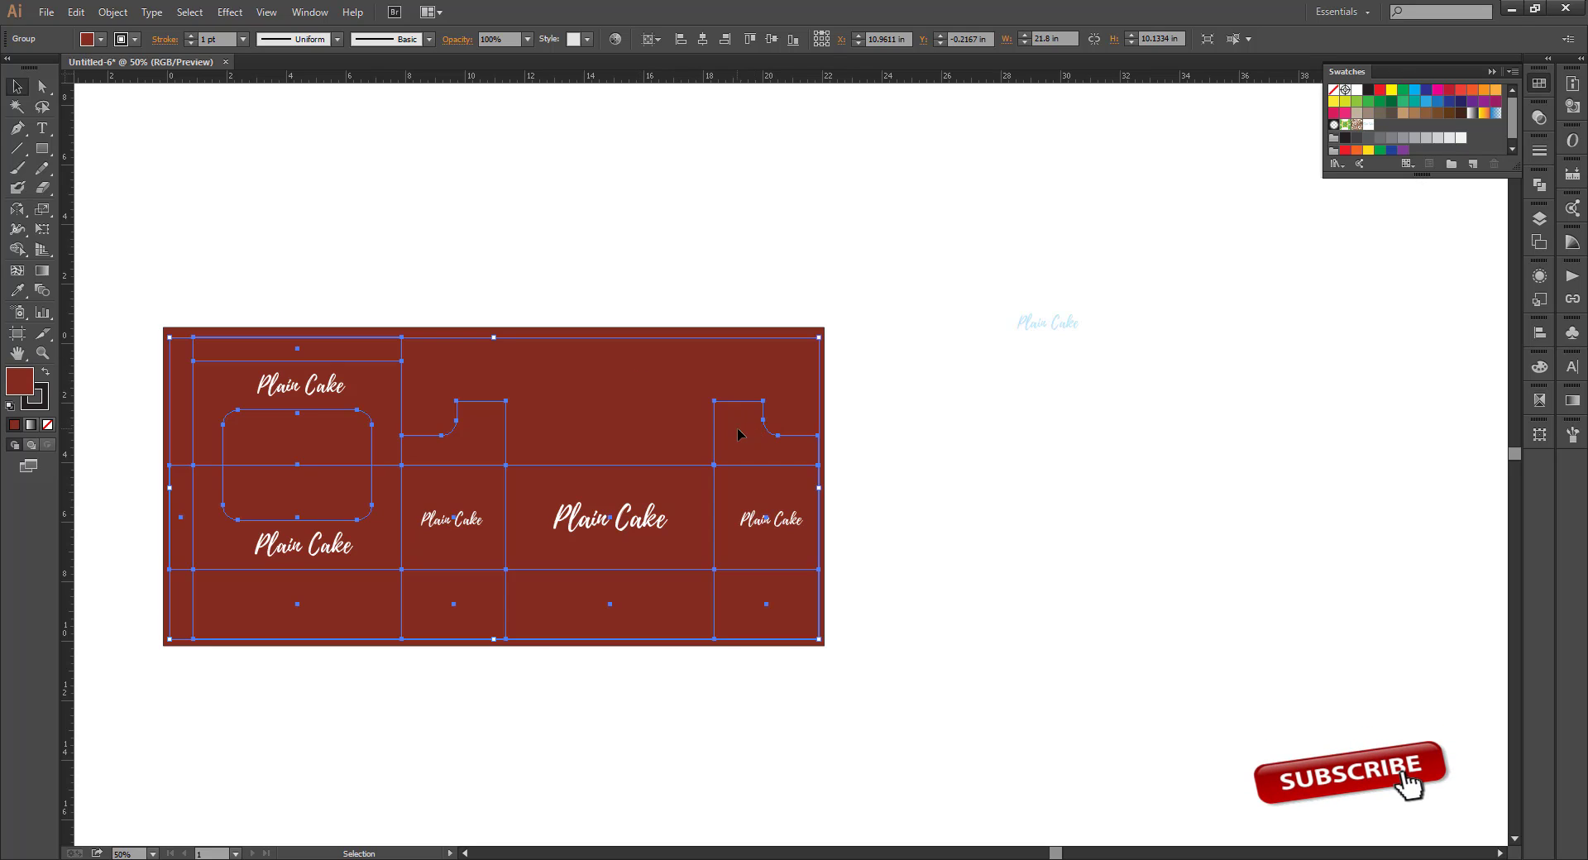
key("ctrl+2")
left_click(738, 399)
key("ctrl+2")
left_click(556, 382)
left_click(1369, 124)
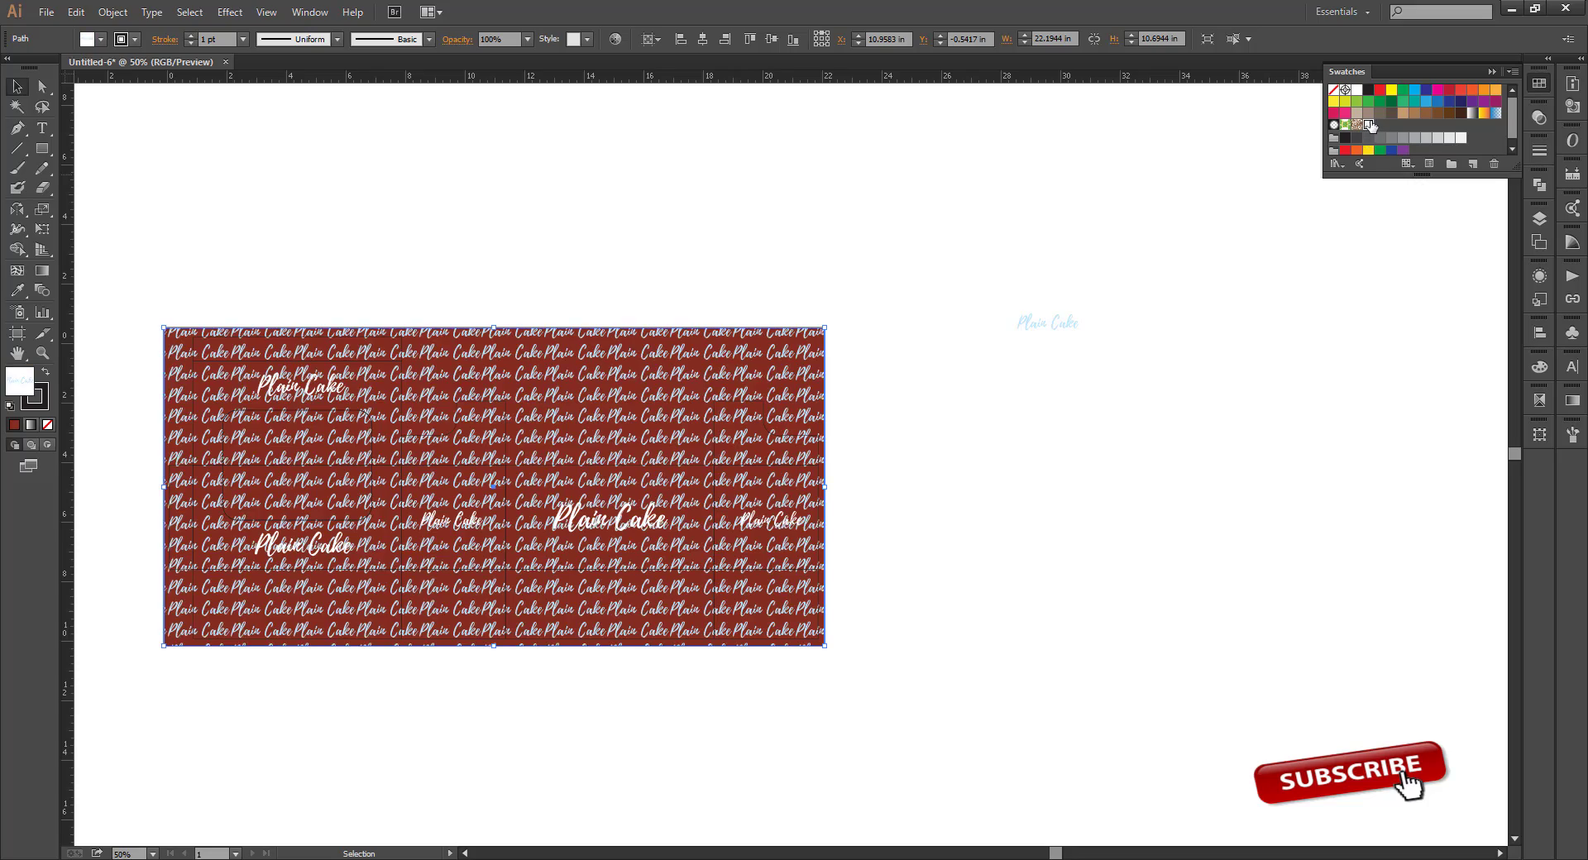
Set the opacity of the pattern-filled rectangle to 30%
scroll(686, 376, "up", 3)
scroll(1073, 299, "down", 2)
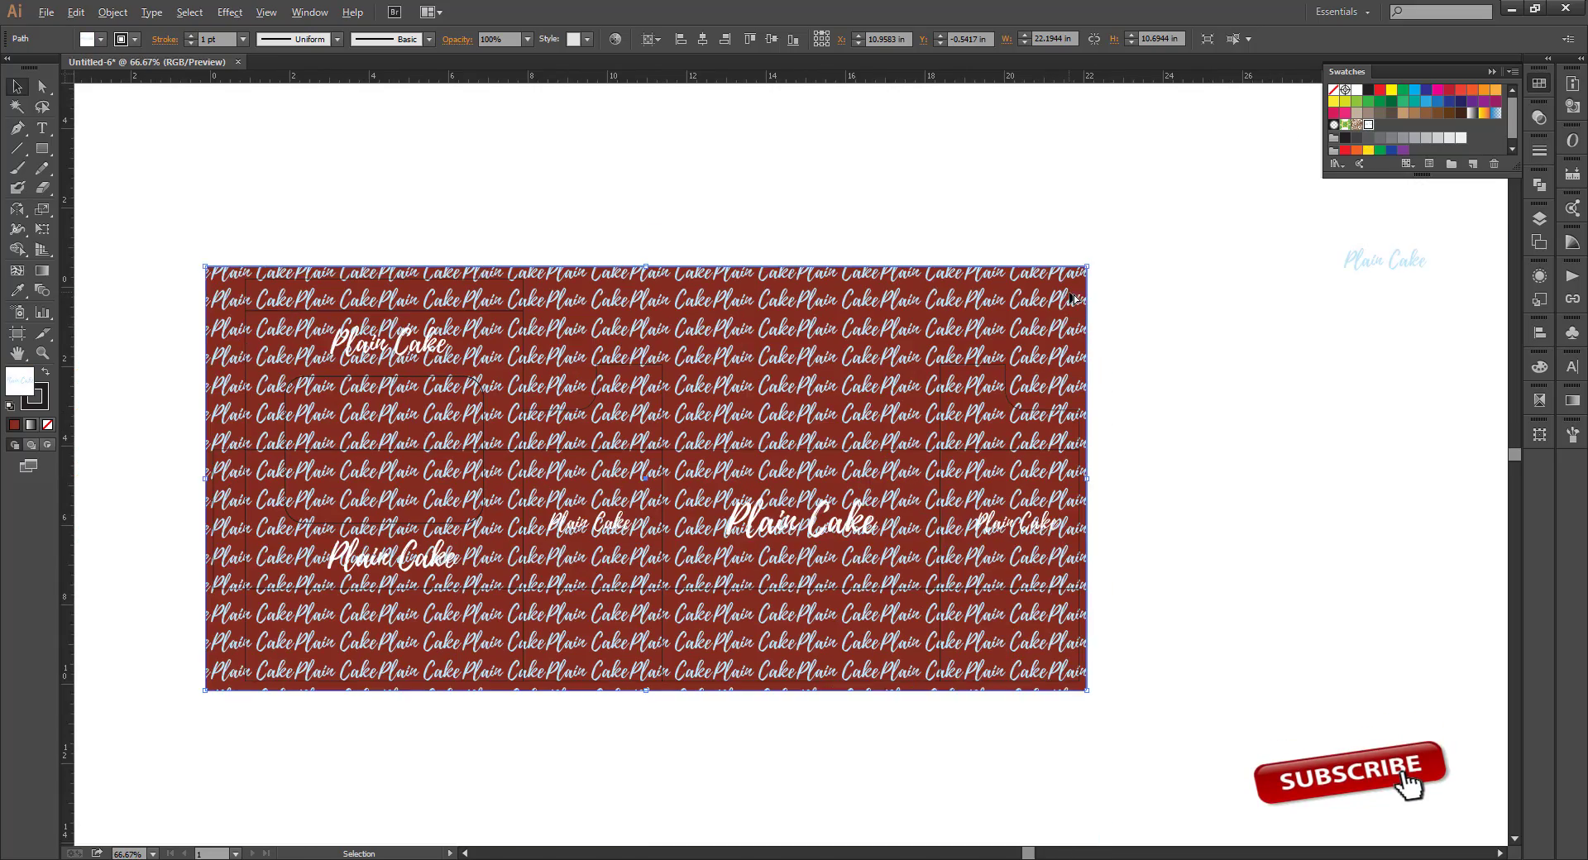
scroll(601, 358, "up", 1)
left_click_drag(792, 303, 878, 273)
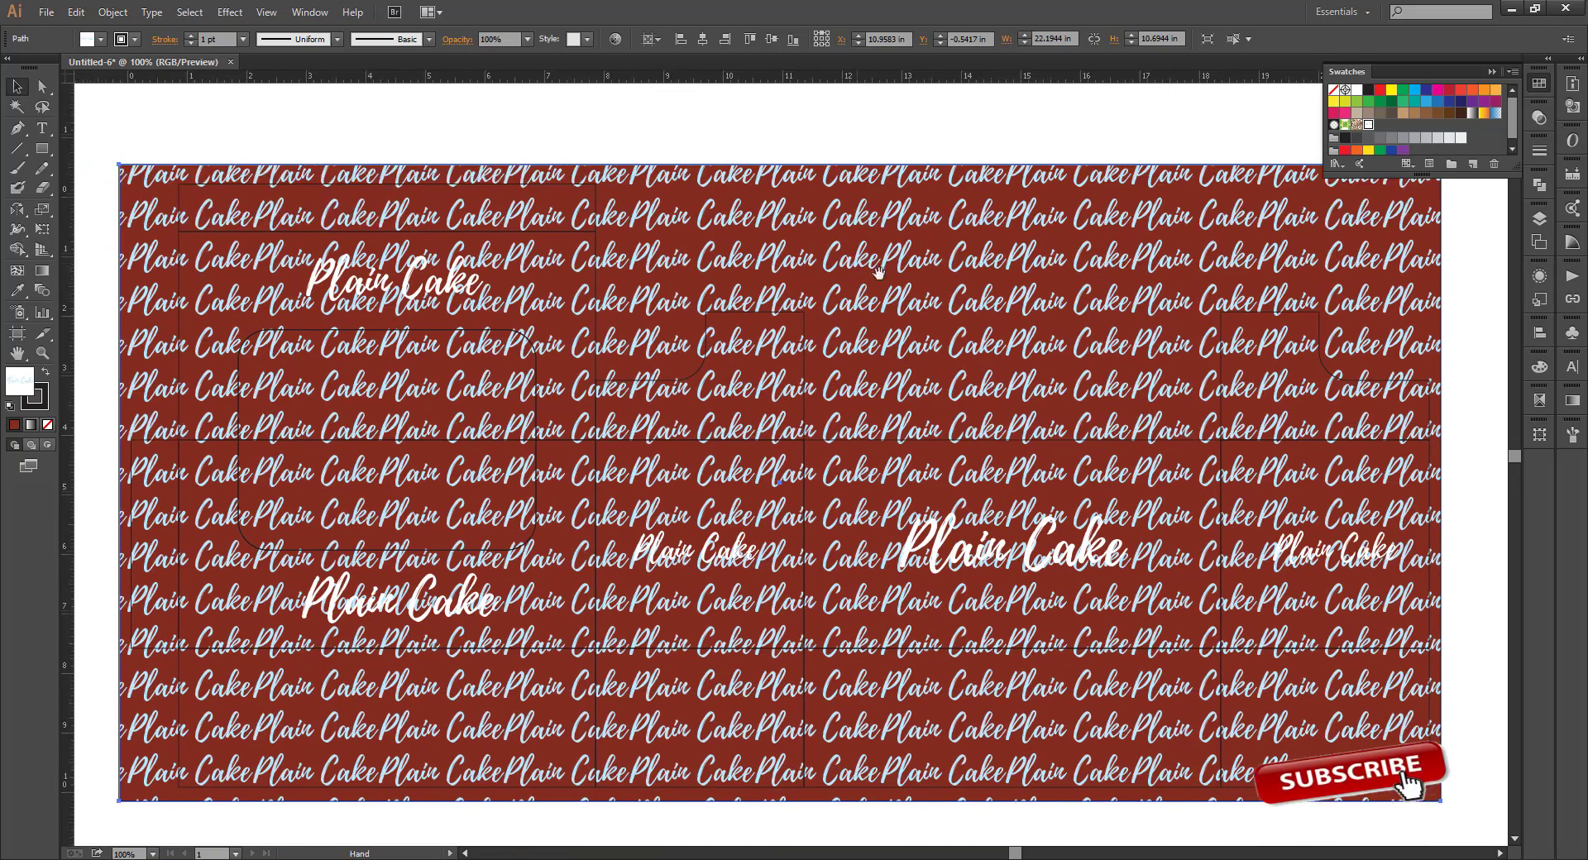
left_click(1539, 117)
left_click(1511, 128)
left_click(1531, 202)
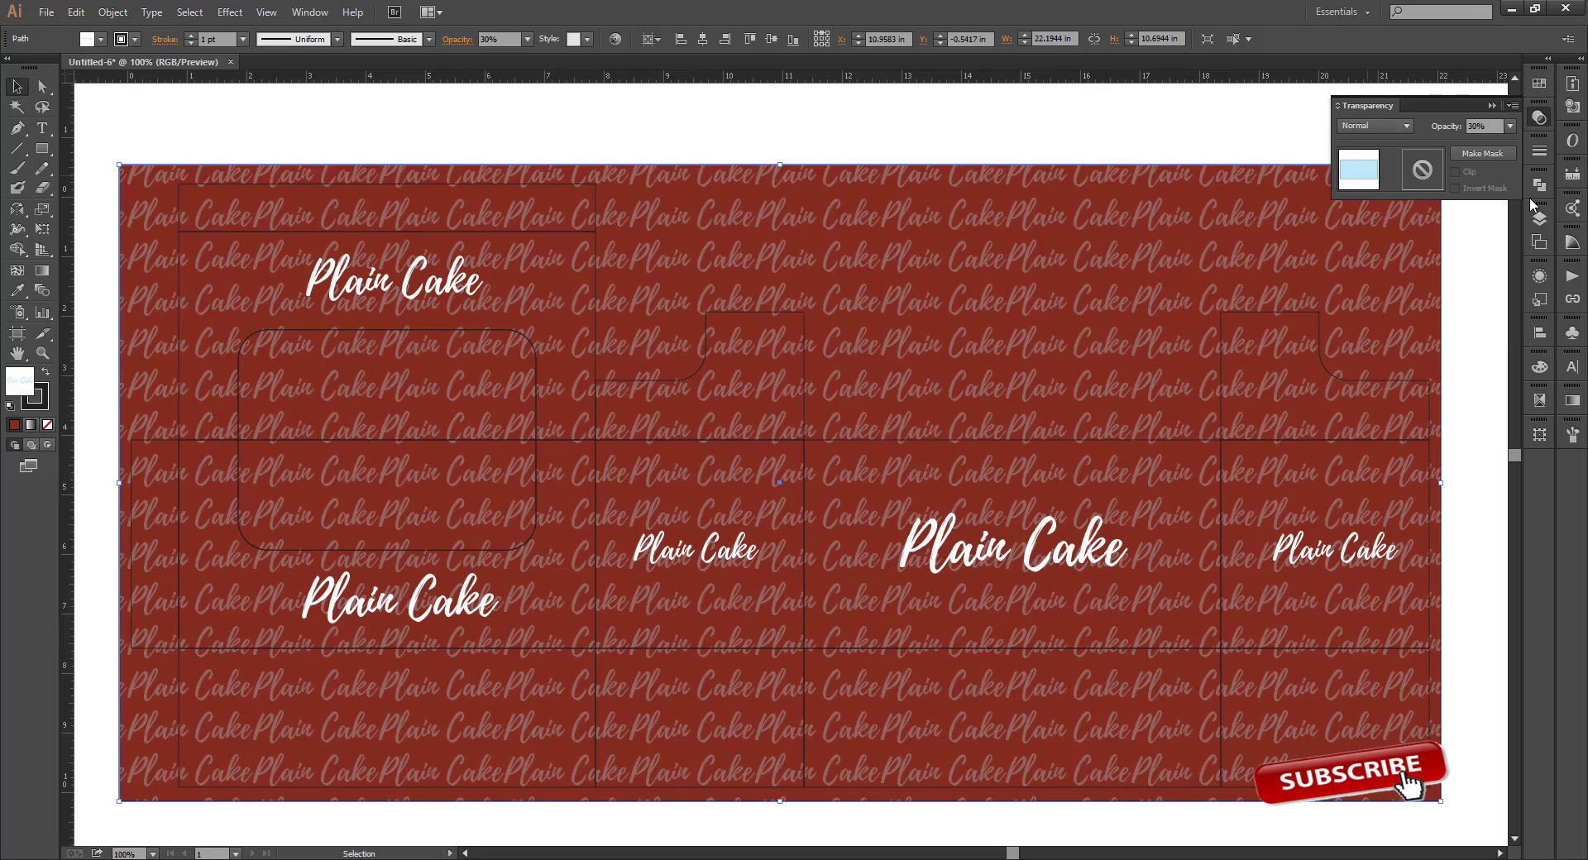
Open the "Plain Cake" pattern swatch for editing and set its tile type to Brick by Row
key("space")
left_click_drag(933, 107, 824, 107)
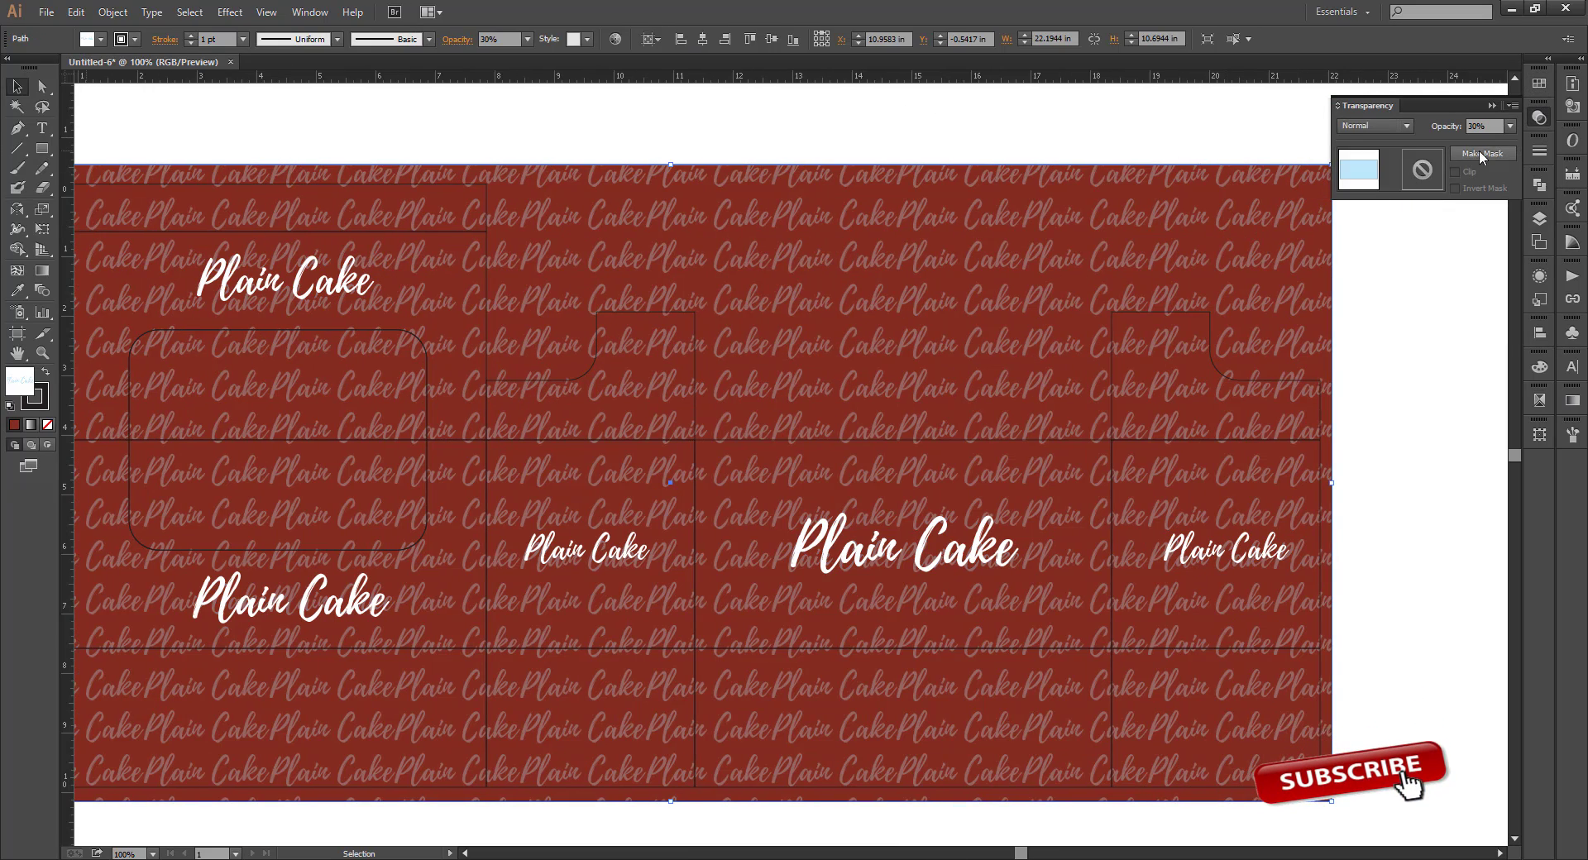
left_click(1540, 84)
double_click(1357, 124)
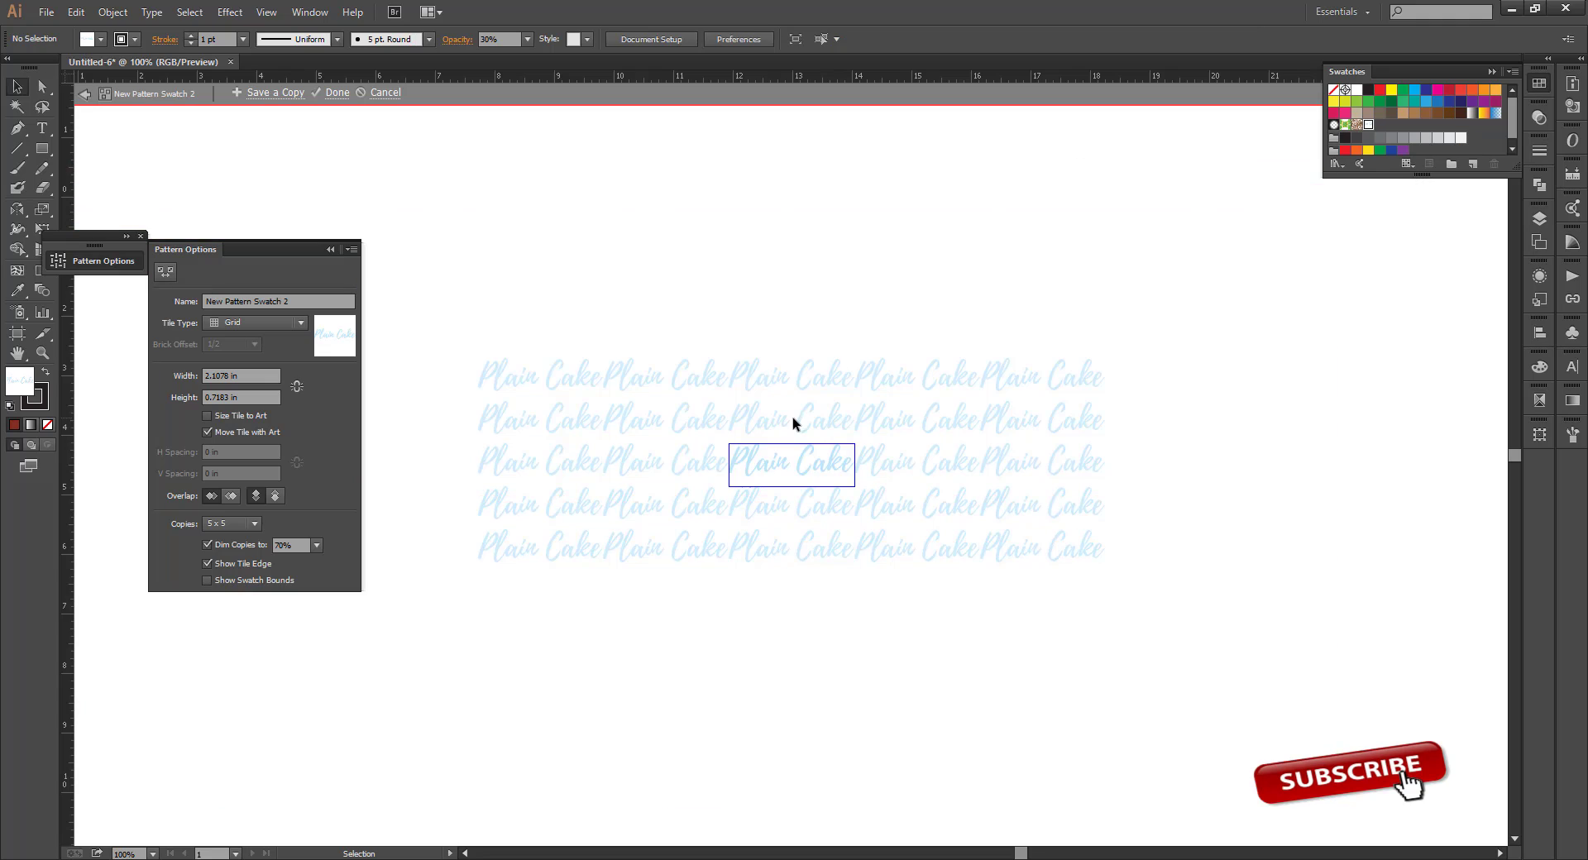
left_click(245, 321)
left_click(242, 337)
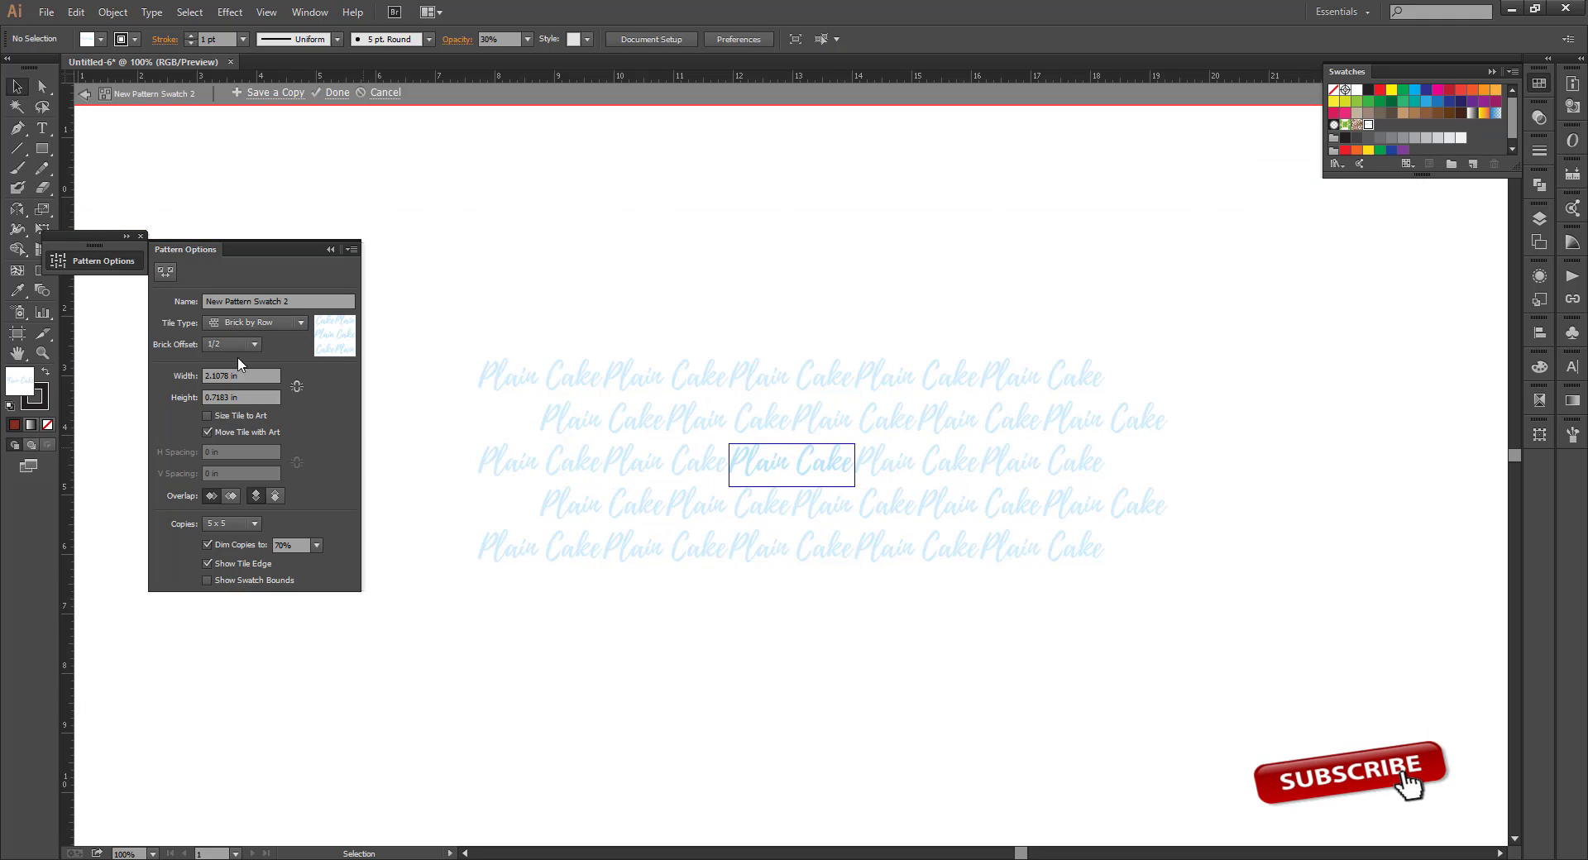
Size the pattern tile to the art, set horizontal and vertical spacing to 8 mm, and finish the pattern edit
left_click(225, 417)
left_click(230, 452)
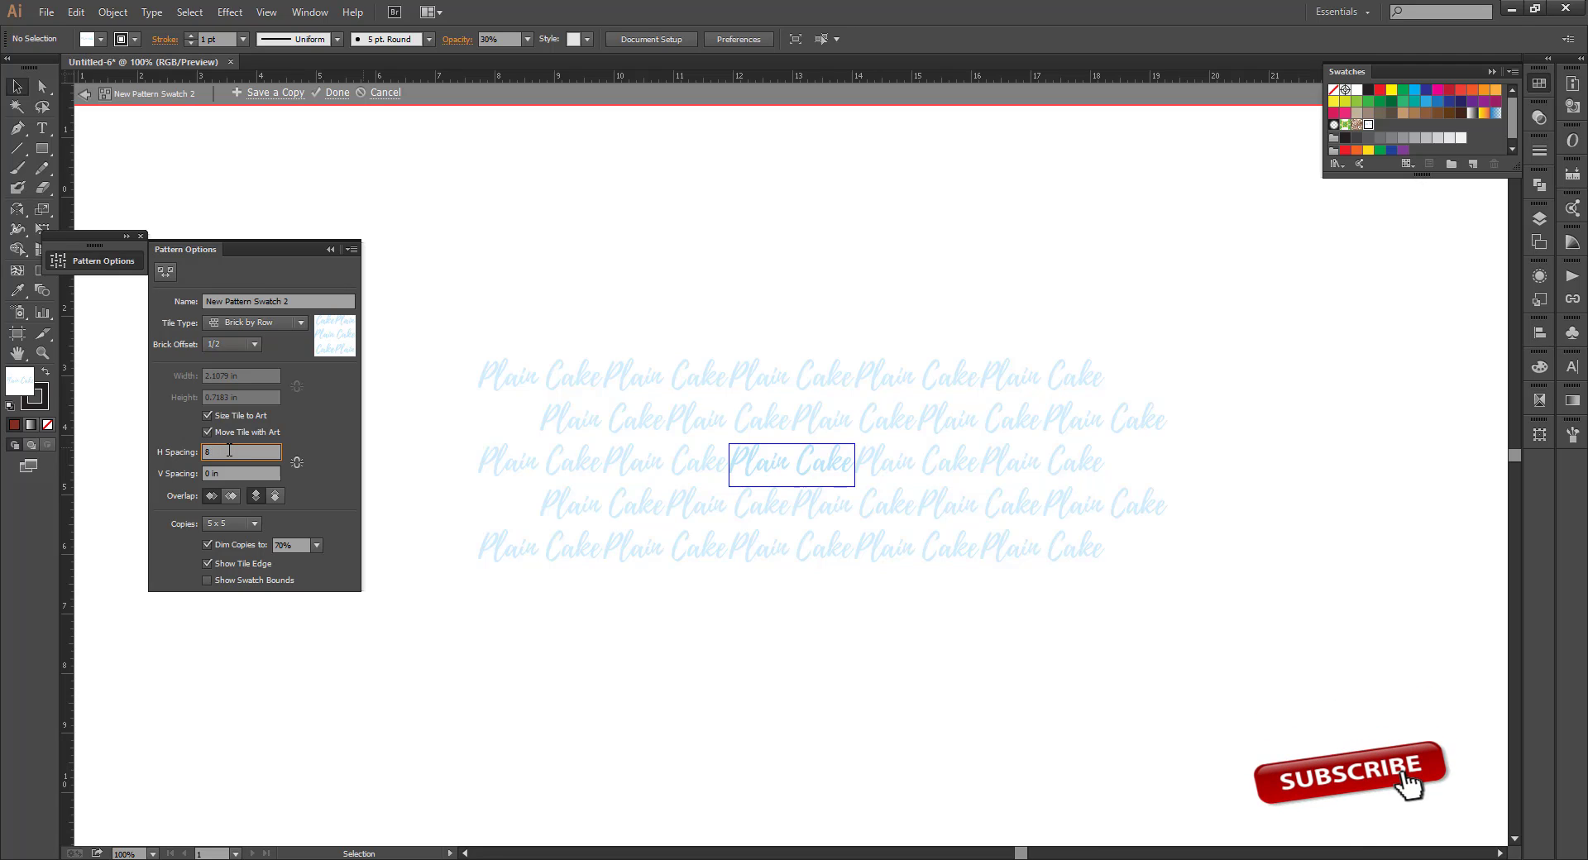
key("Tab")
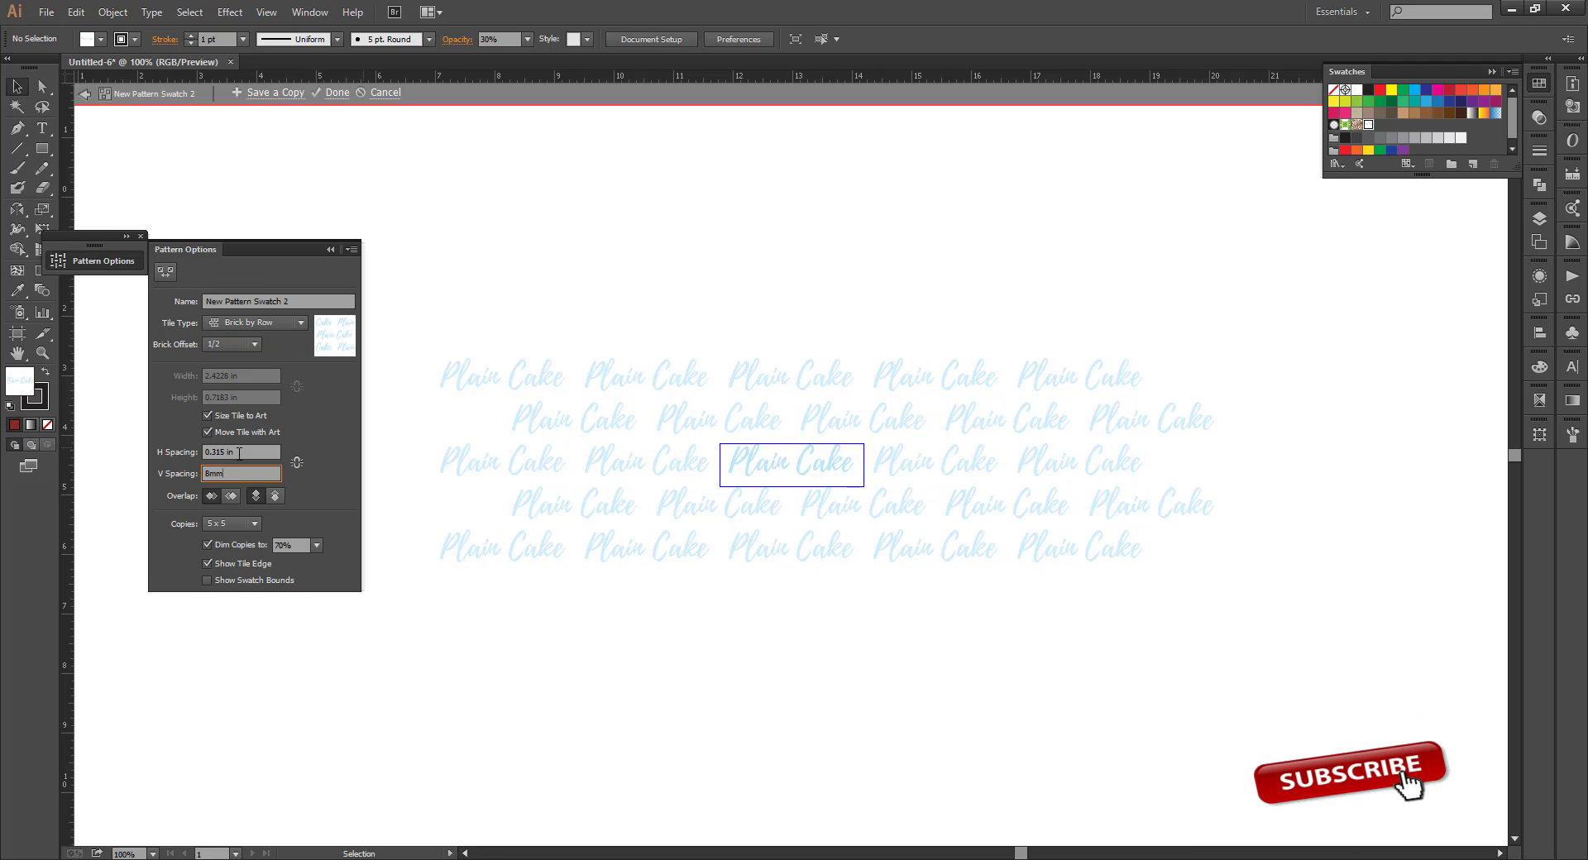
type("8mm")
key("Return")
left_click(335, 92)
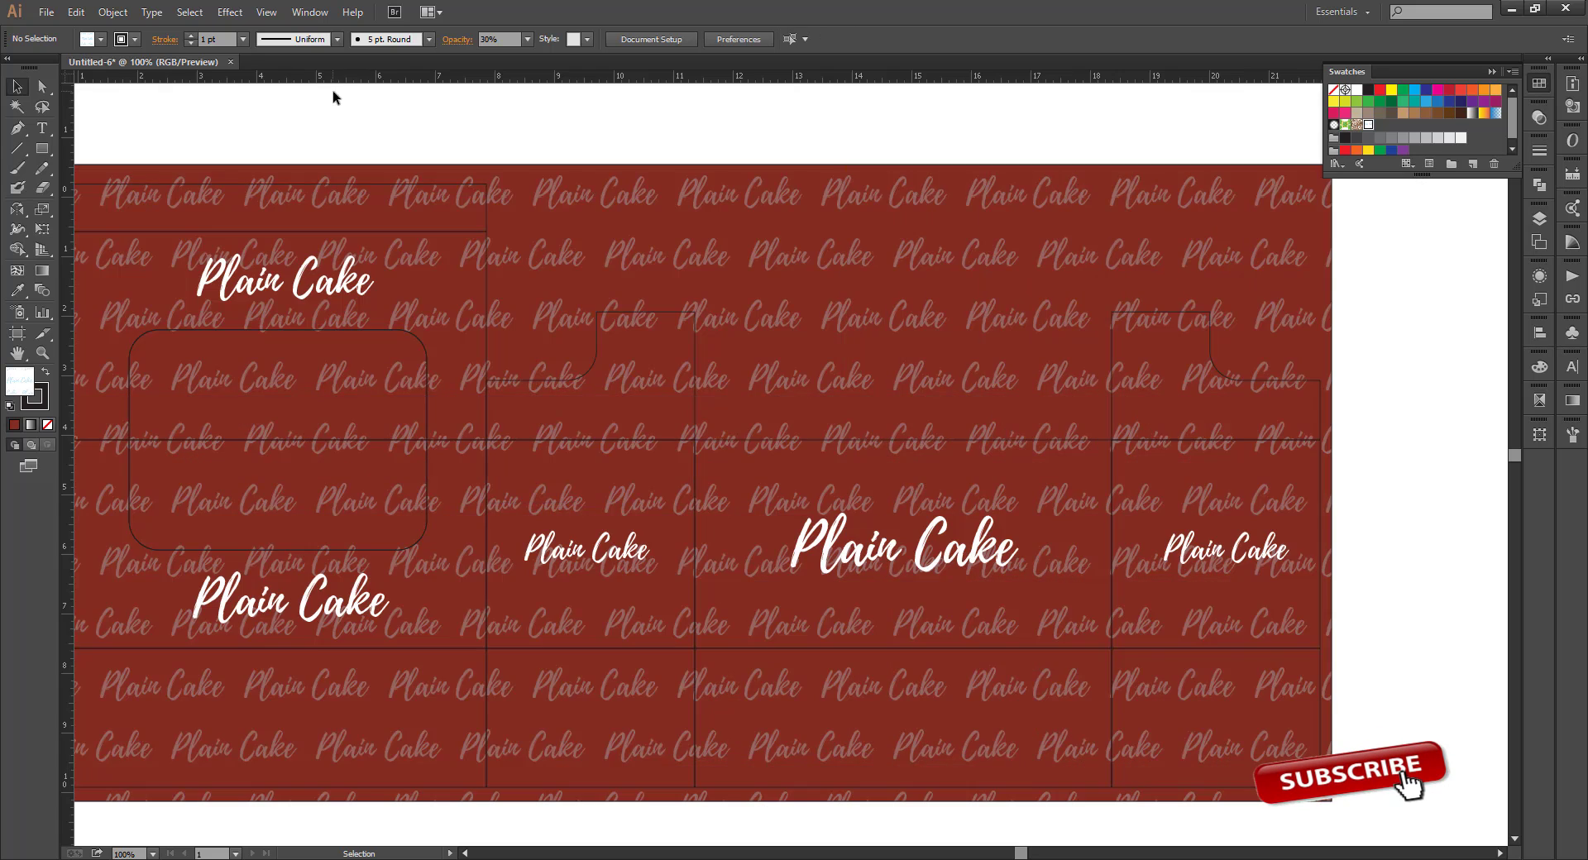
scroll(1139, 210, "up", 1)
left_click(1158, 292)
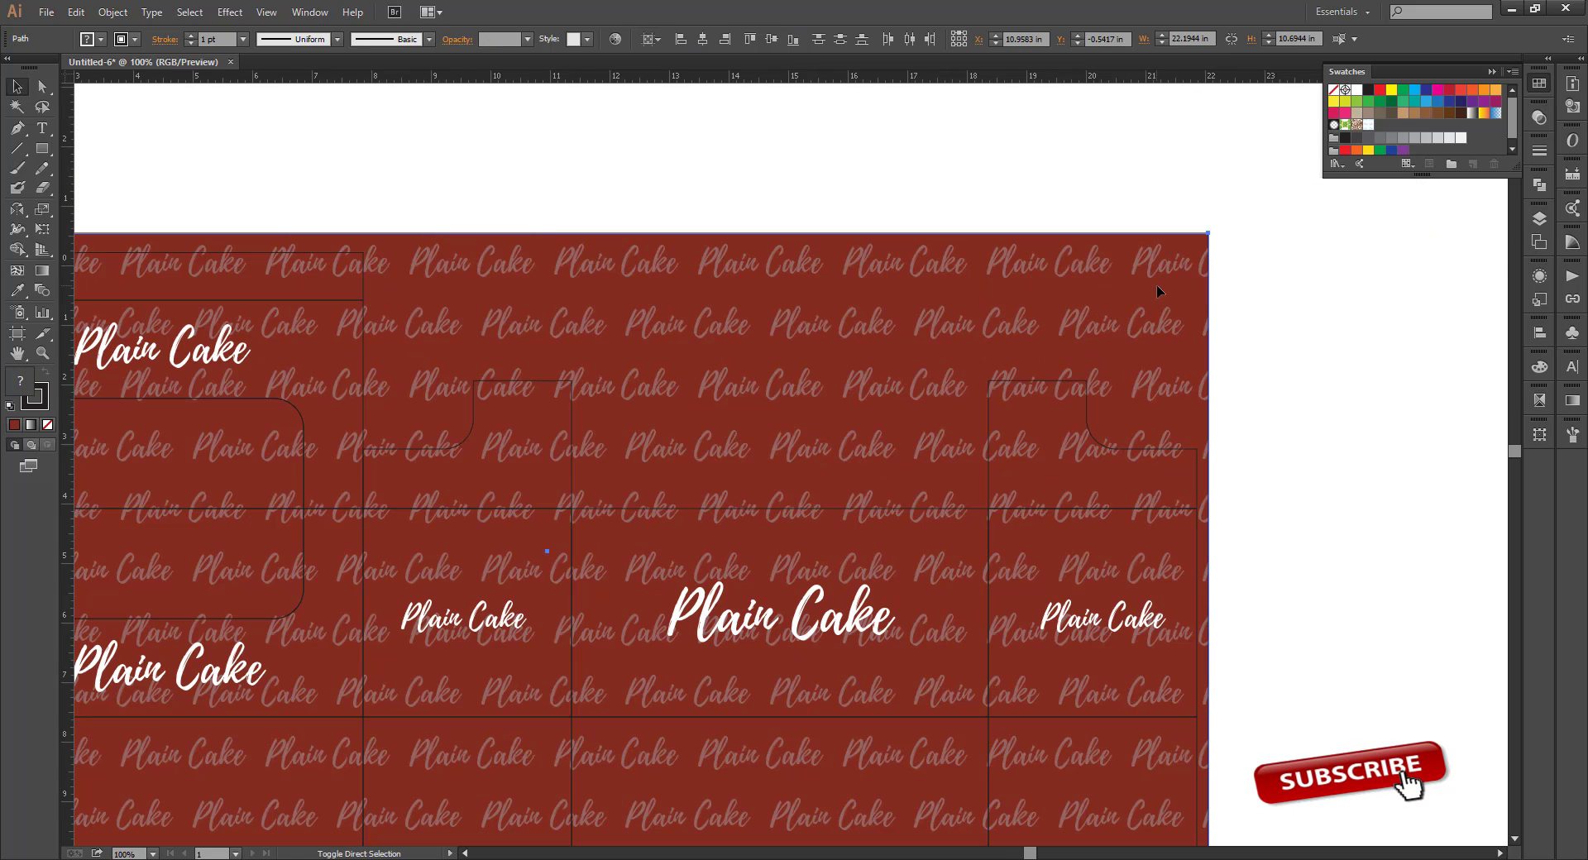
left_click(1241, 326)
scroll(1240, 325, "down", 1)
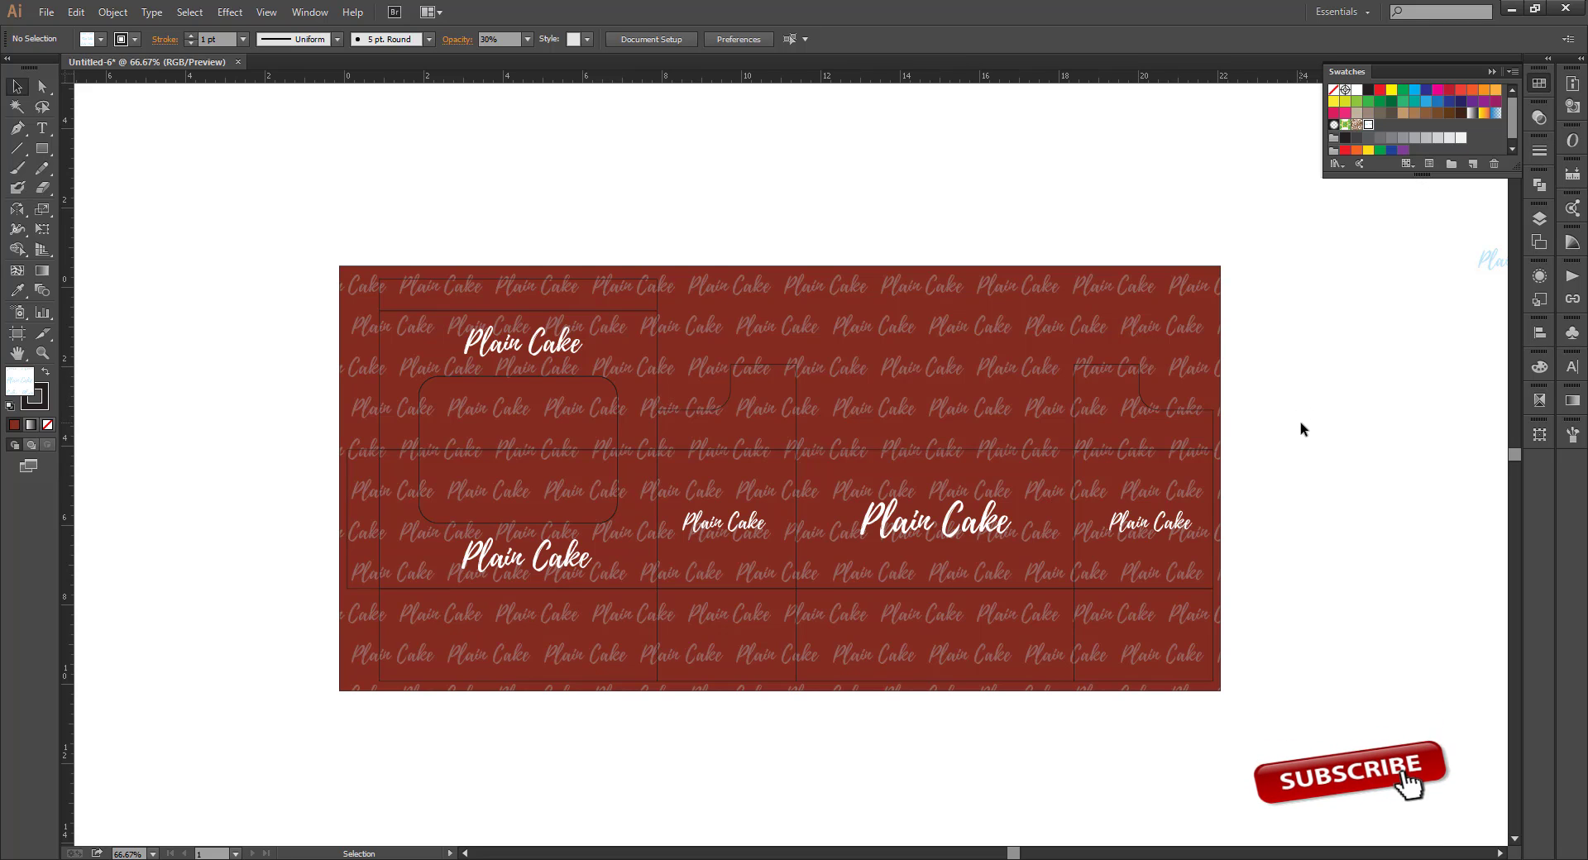
Fill only the rounded window shape of the box template with white
scroll(445, 366, "up", 1)
left_click(445, 366)
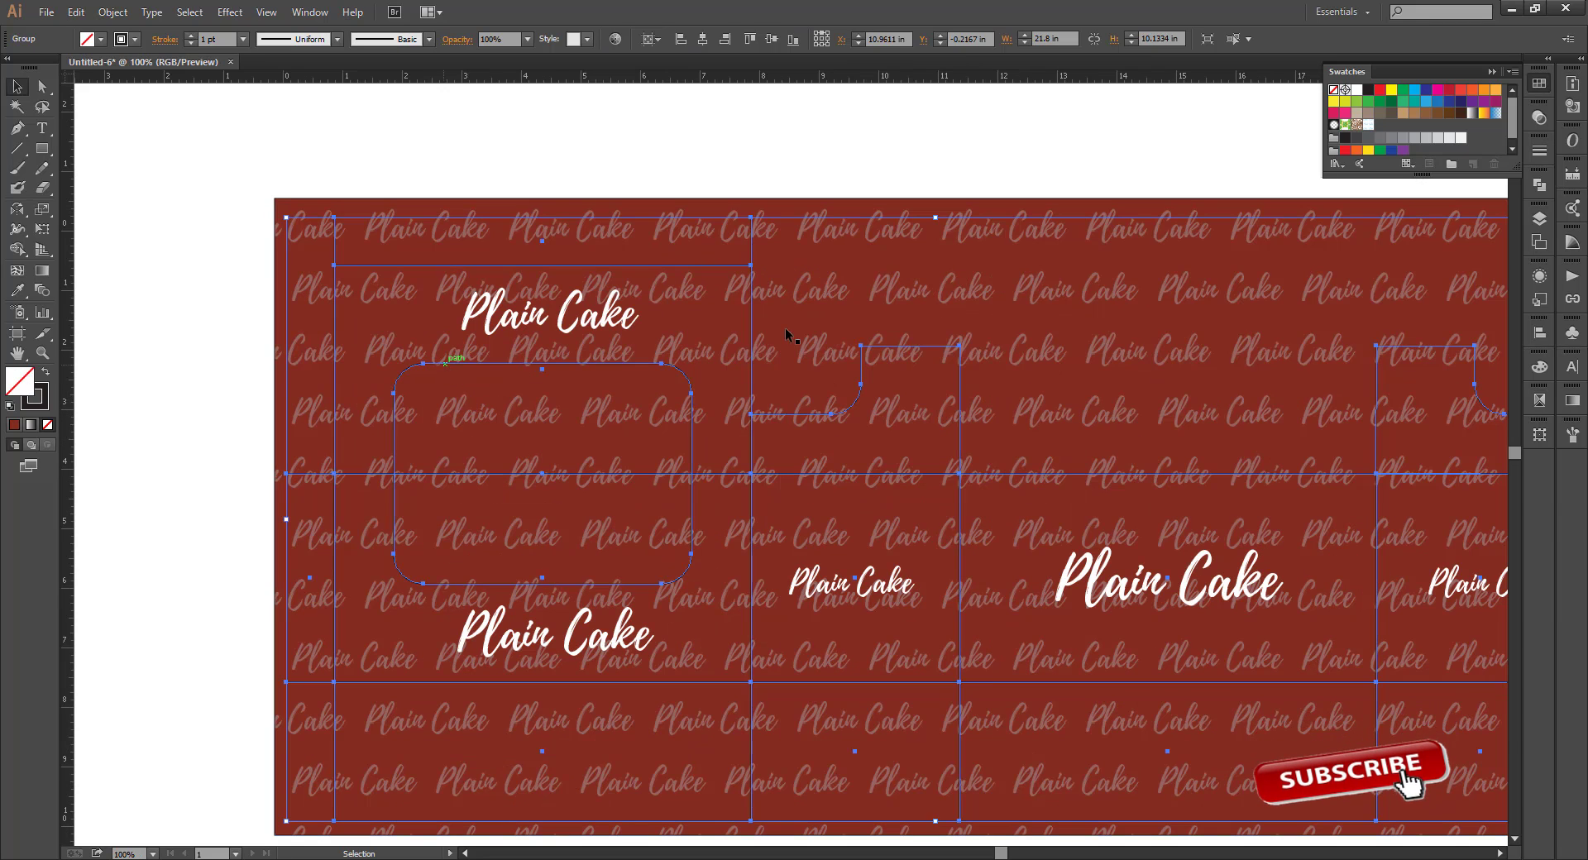
left_click(188, 210)
left_click_drag(46, 97, 86, 86)
left_click(395, 385)
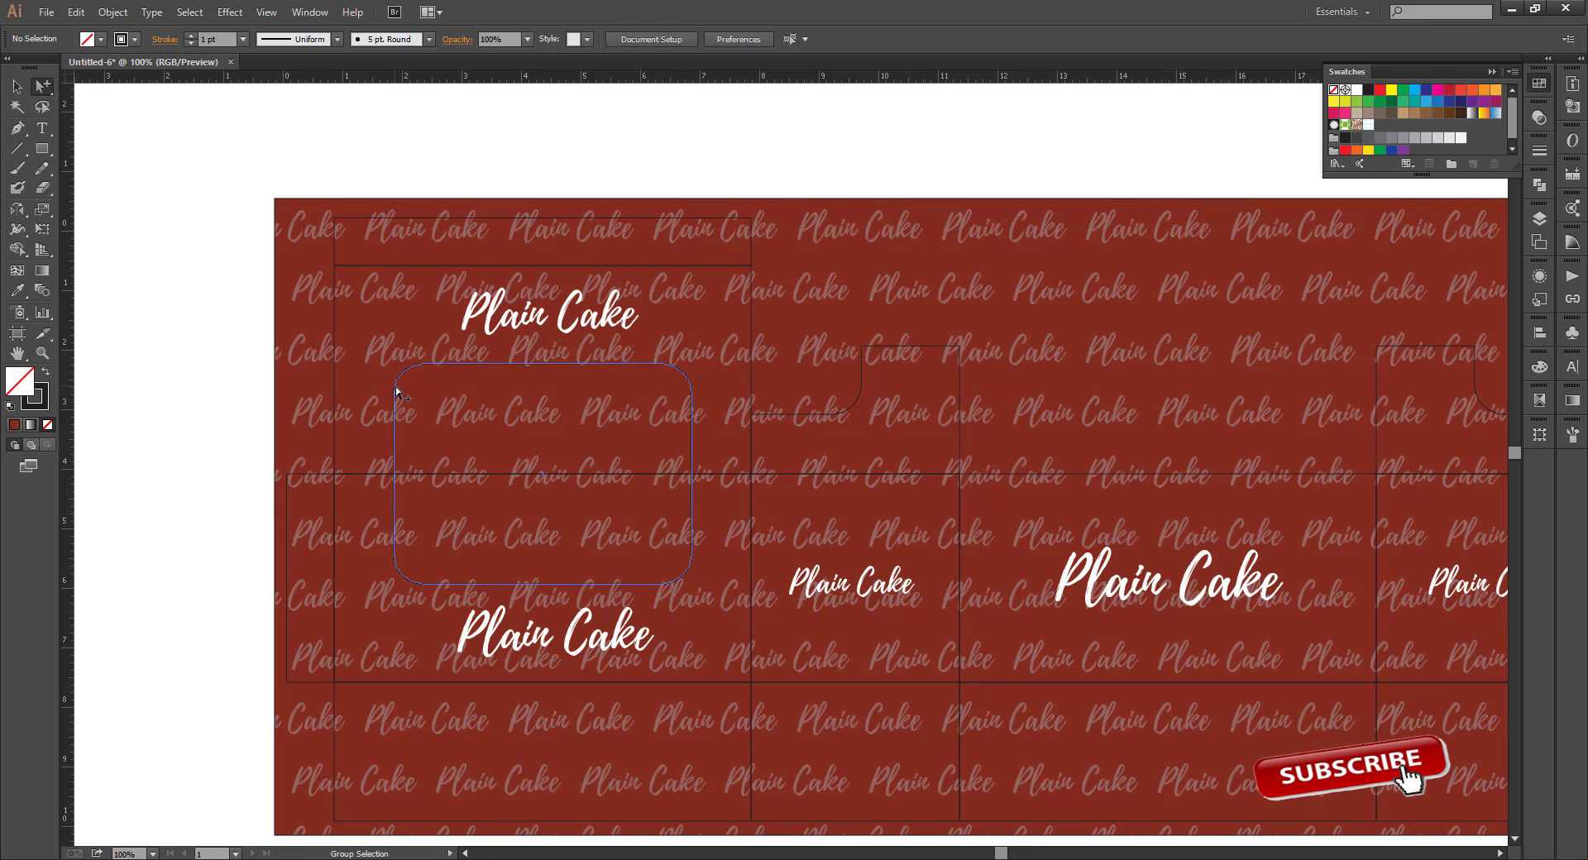
left_click(101, 40)
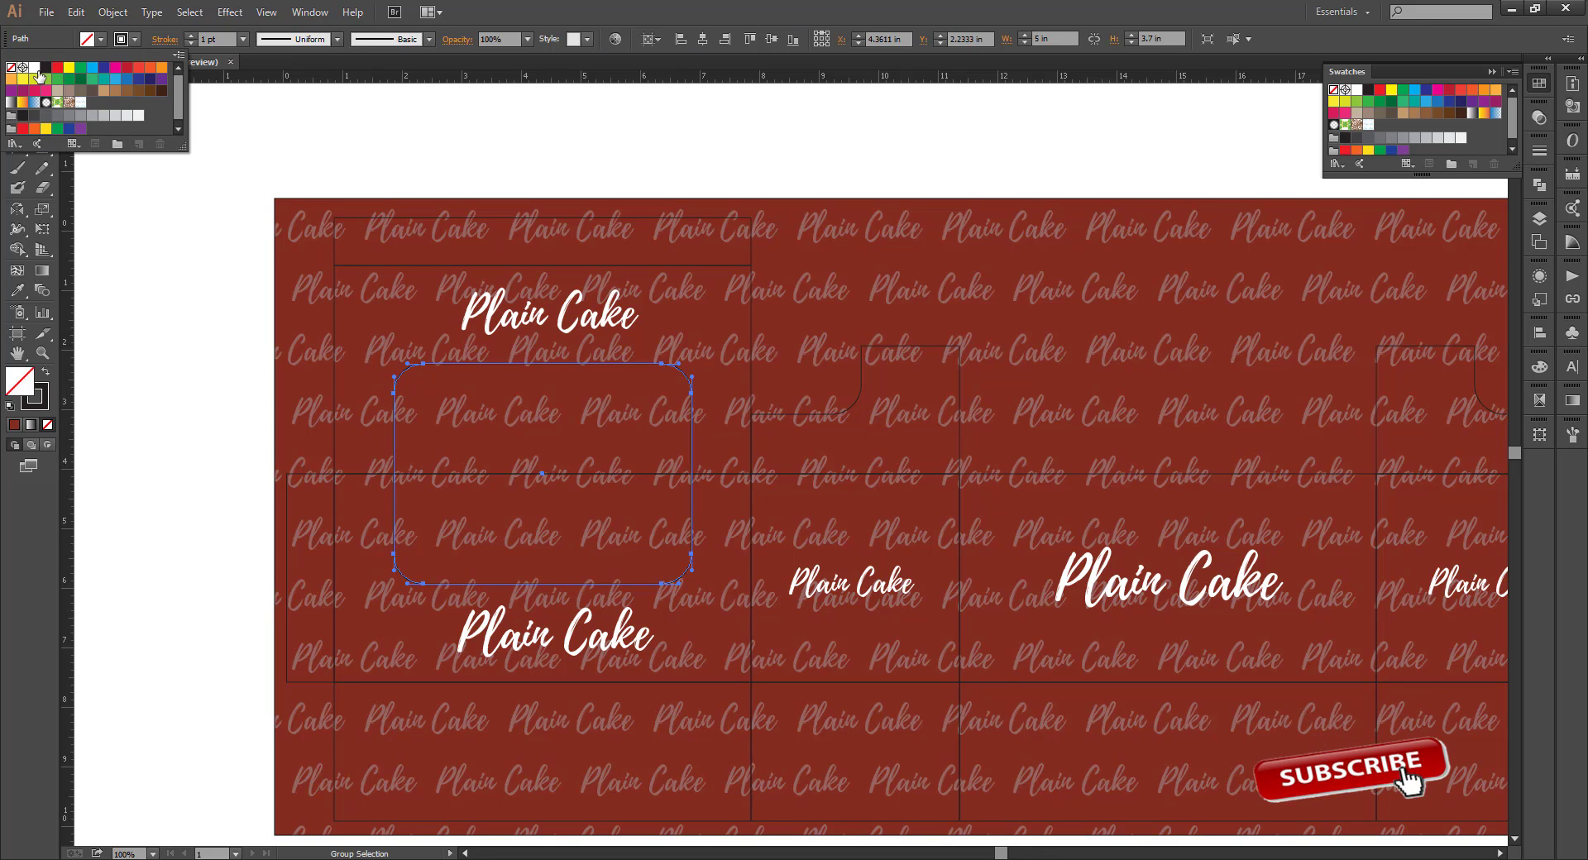
left_click(34, 70)
left_click(105, 303)
Reopen the "Plain Cake" pattern swatch and set its horizontal and vertical spacing to 5 mm
scroll(151, 300, "down", 1)
scroll(602, 551, "up", 1)
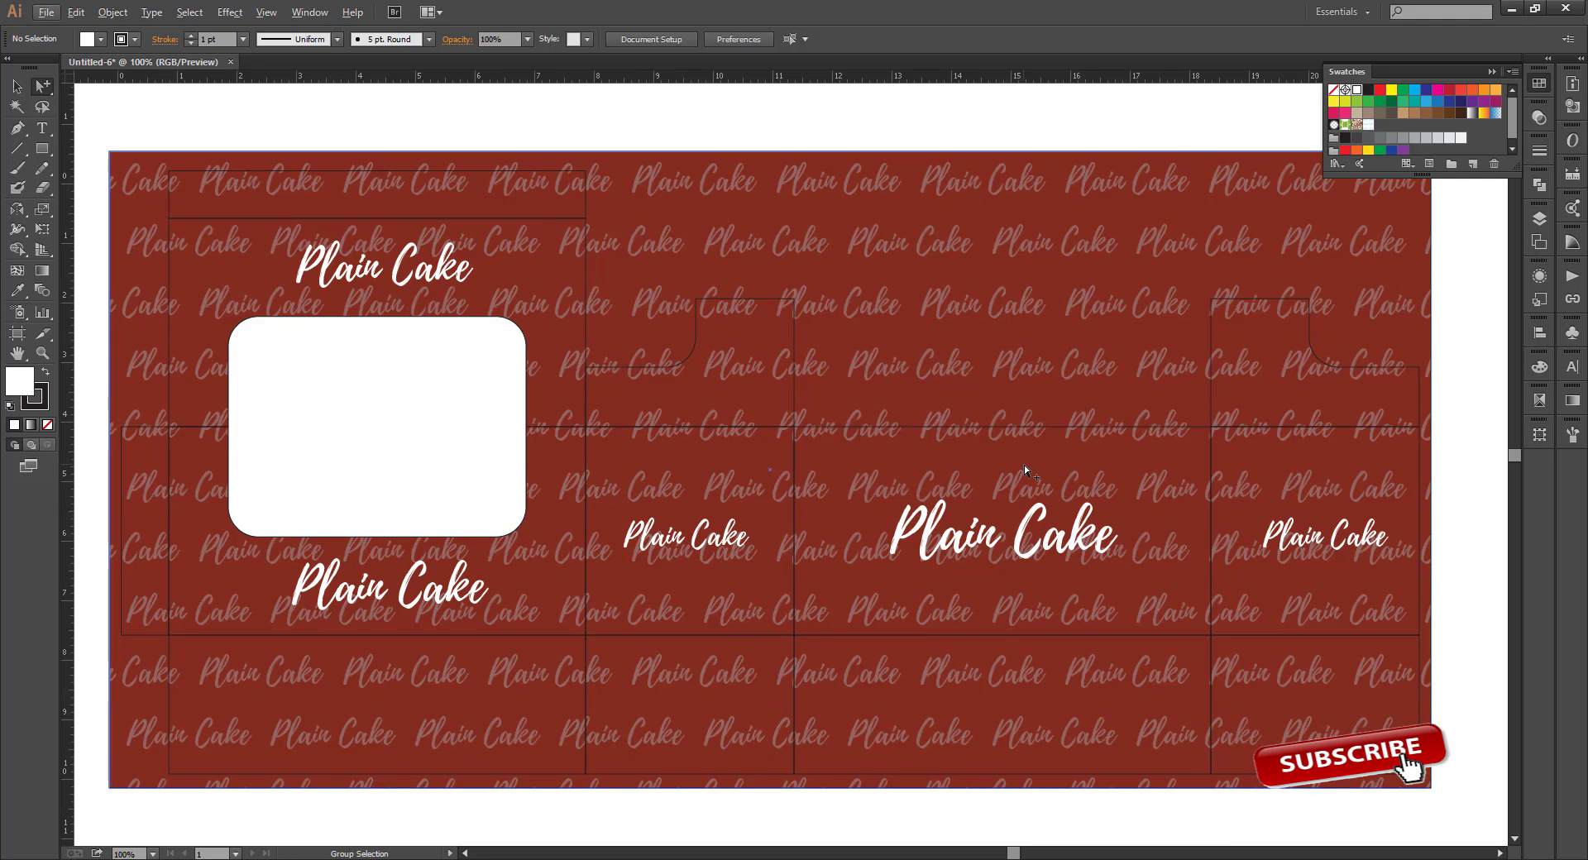
double_click(1357, 125)
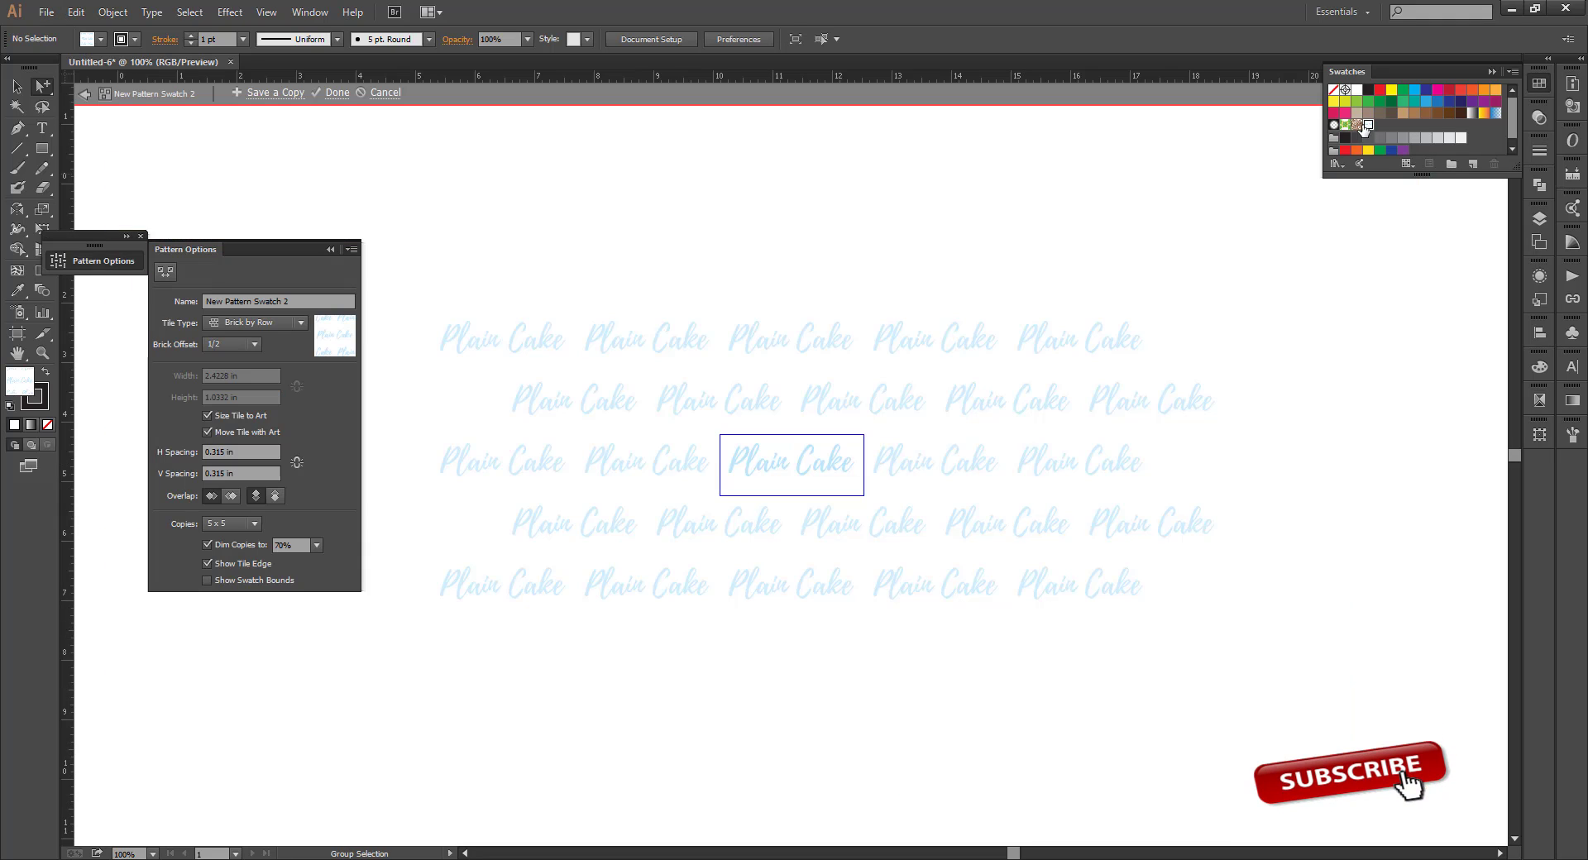
left_click(243, 454)
left_click(264, 474)
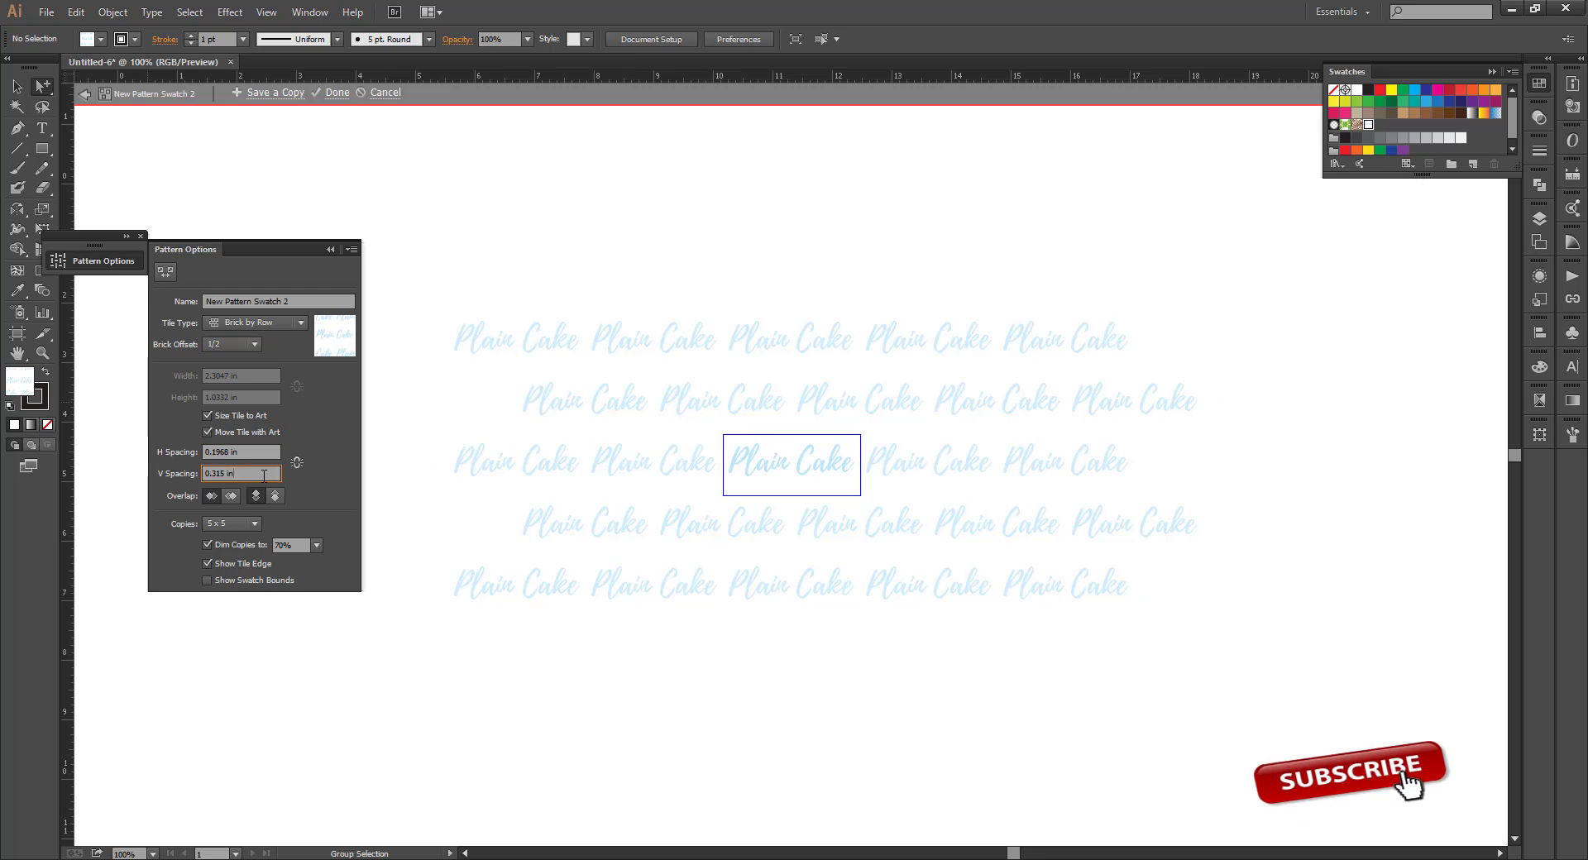
type("5mm")
key("Return")
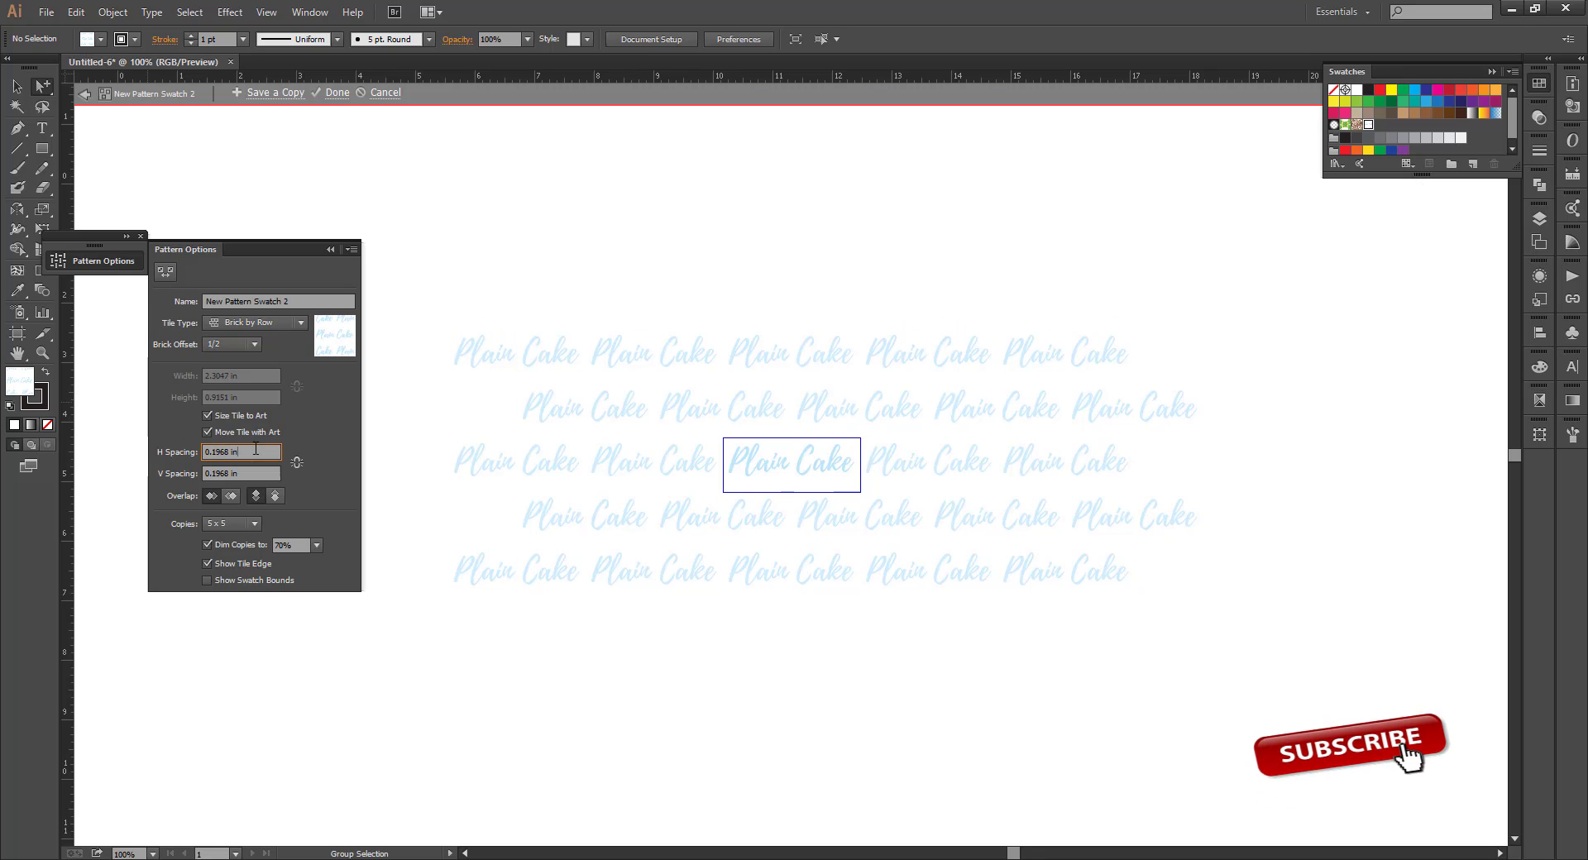
Scale down the "Plain Cake" text inside the pattern tile to about 33 pt
left_click(797, 479)
left_click(15, 92)
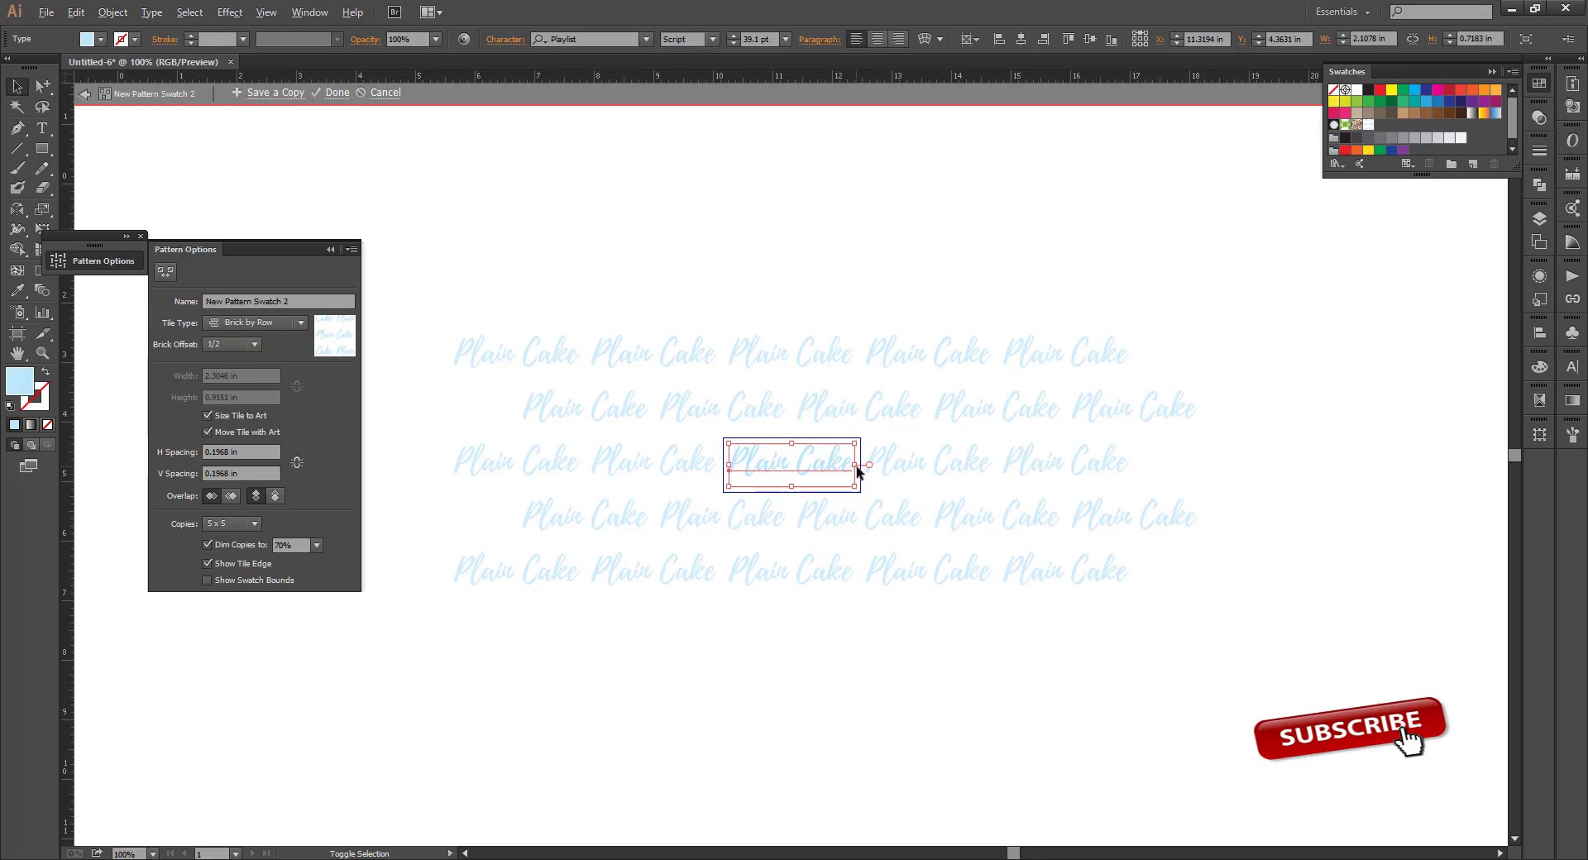
left_click_drag(854, 465, 845, 466)
Try the Brick by Column tile type on the pattern, and return it to Brick by Row
left_click(235, 326)
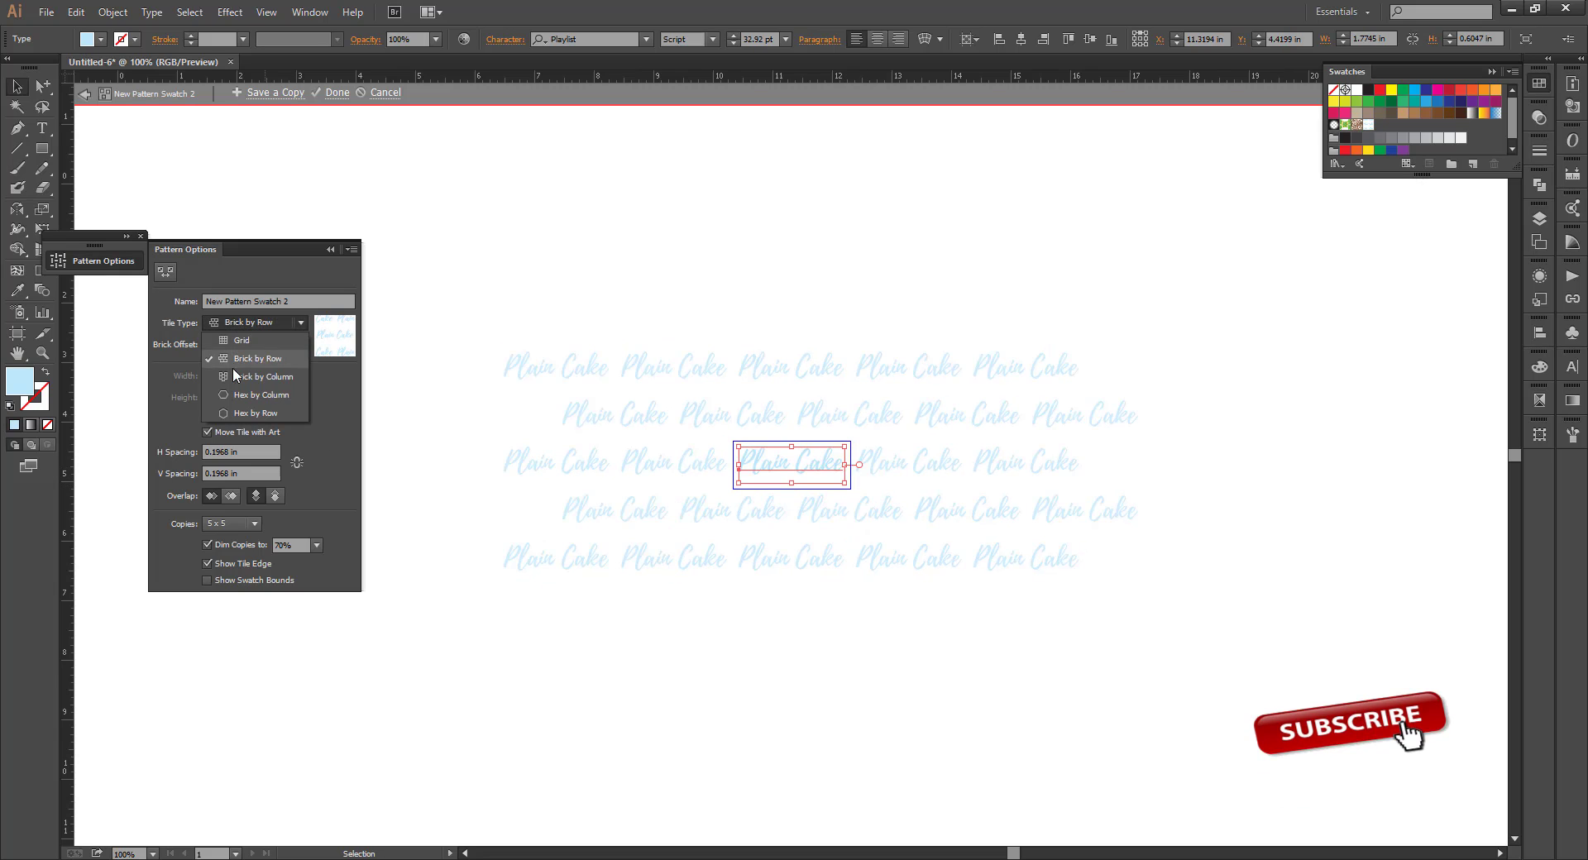
left_click(228, 369)
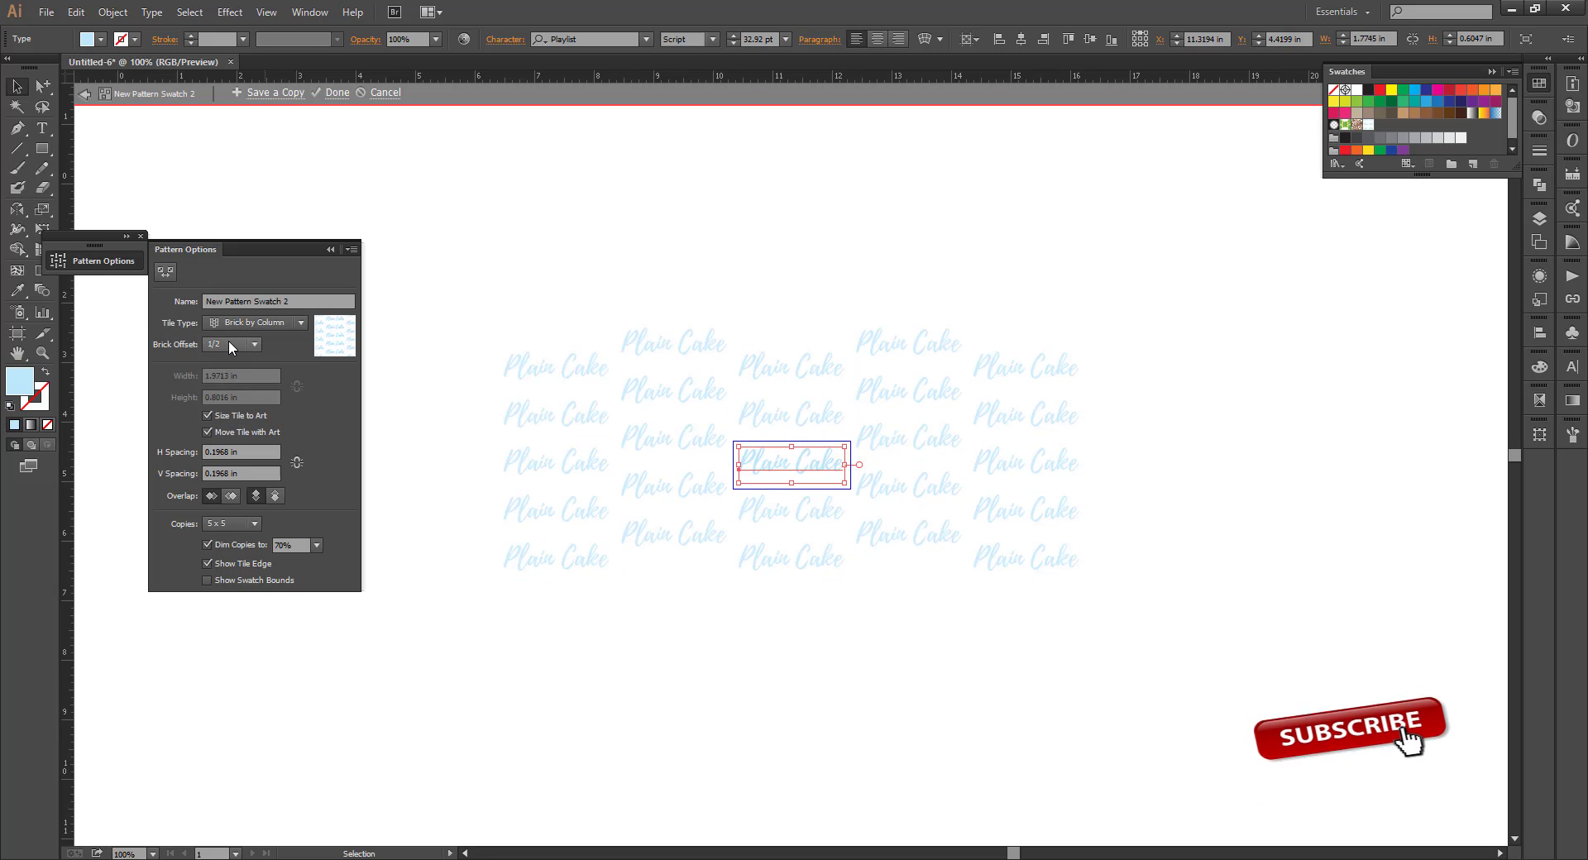
left_click(237, 325)
left_click(237, 357)
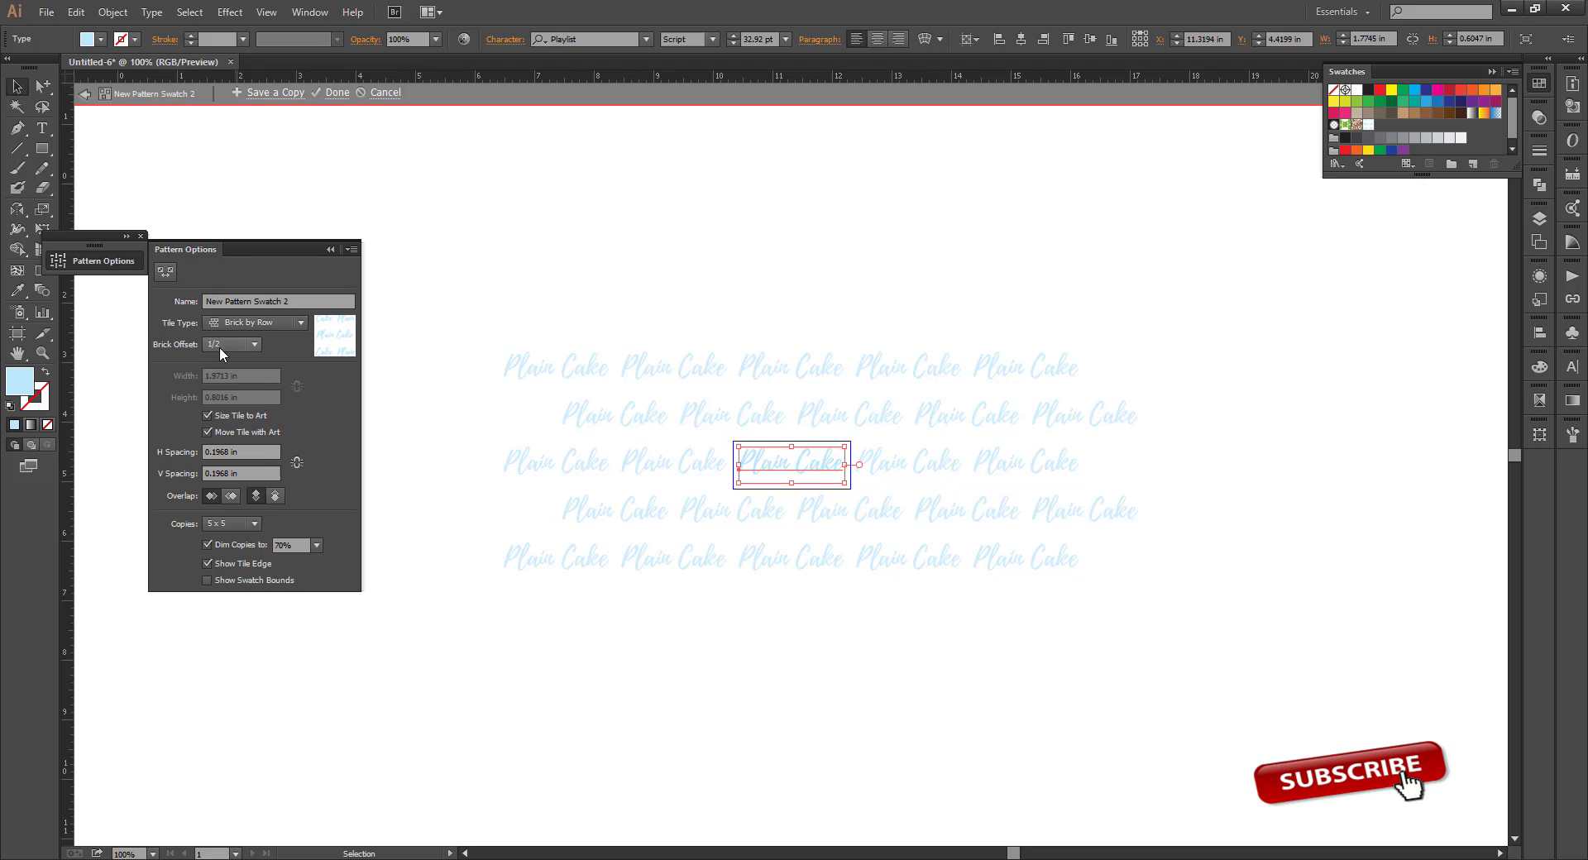
Set the pattern's brick offset to 1/4 and finish editing the pattern
left_click(220, 346)
left_click(225, 361)
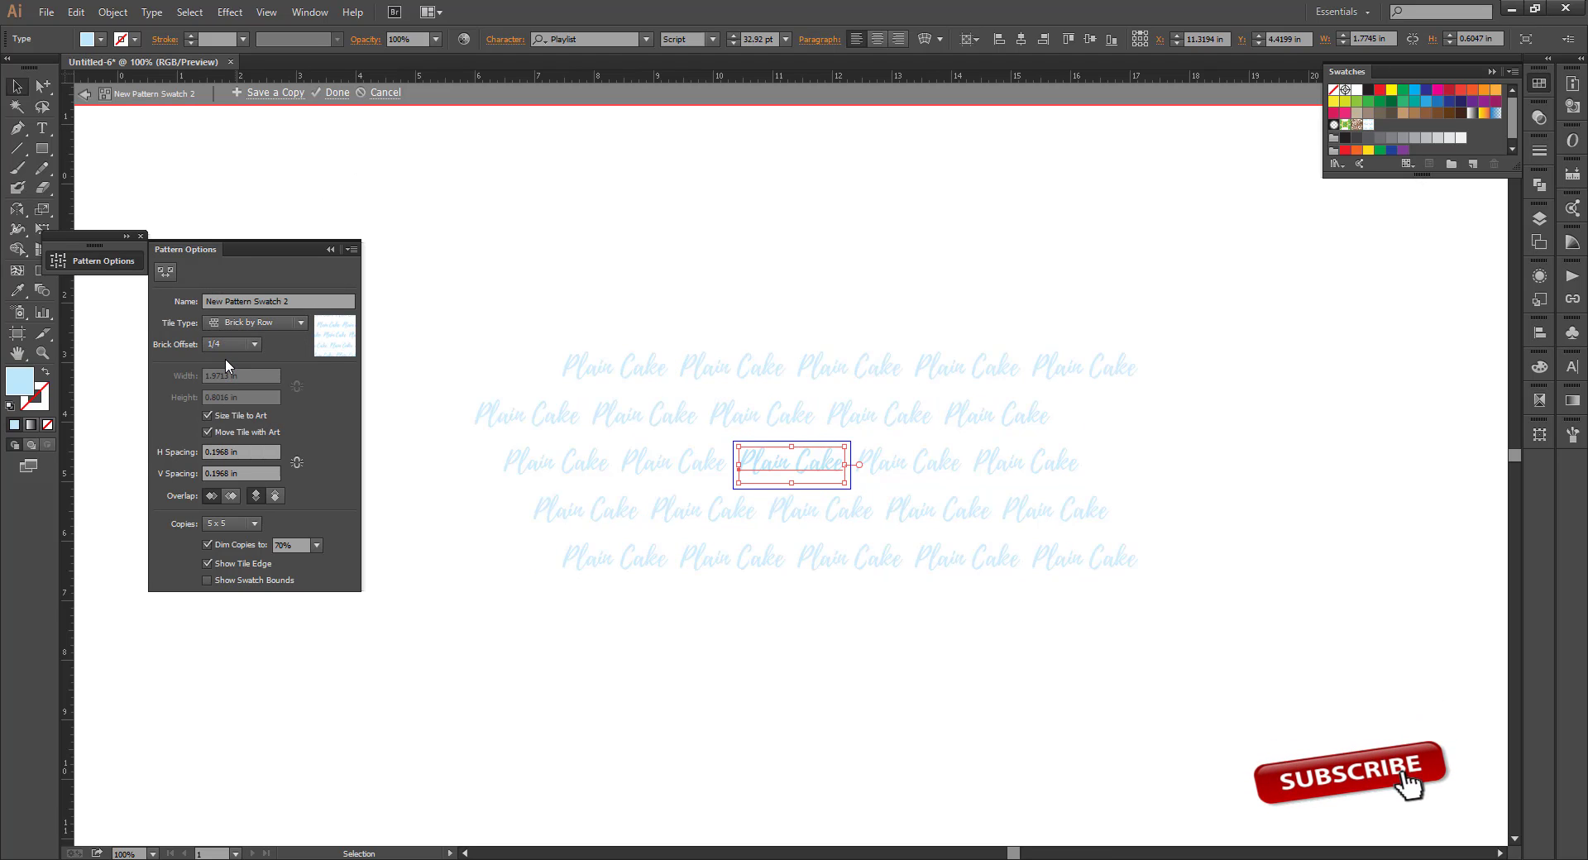
left_click(337, 92)
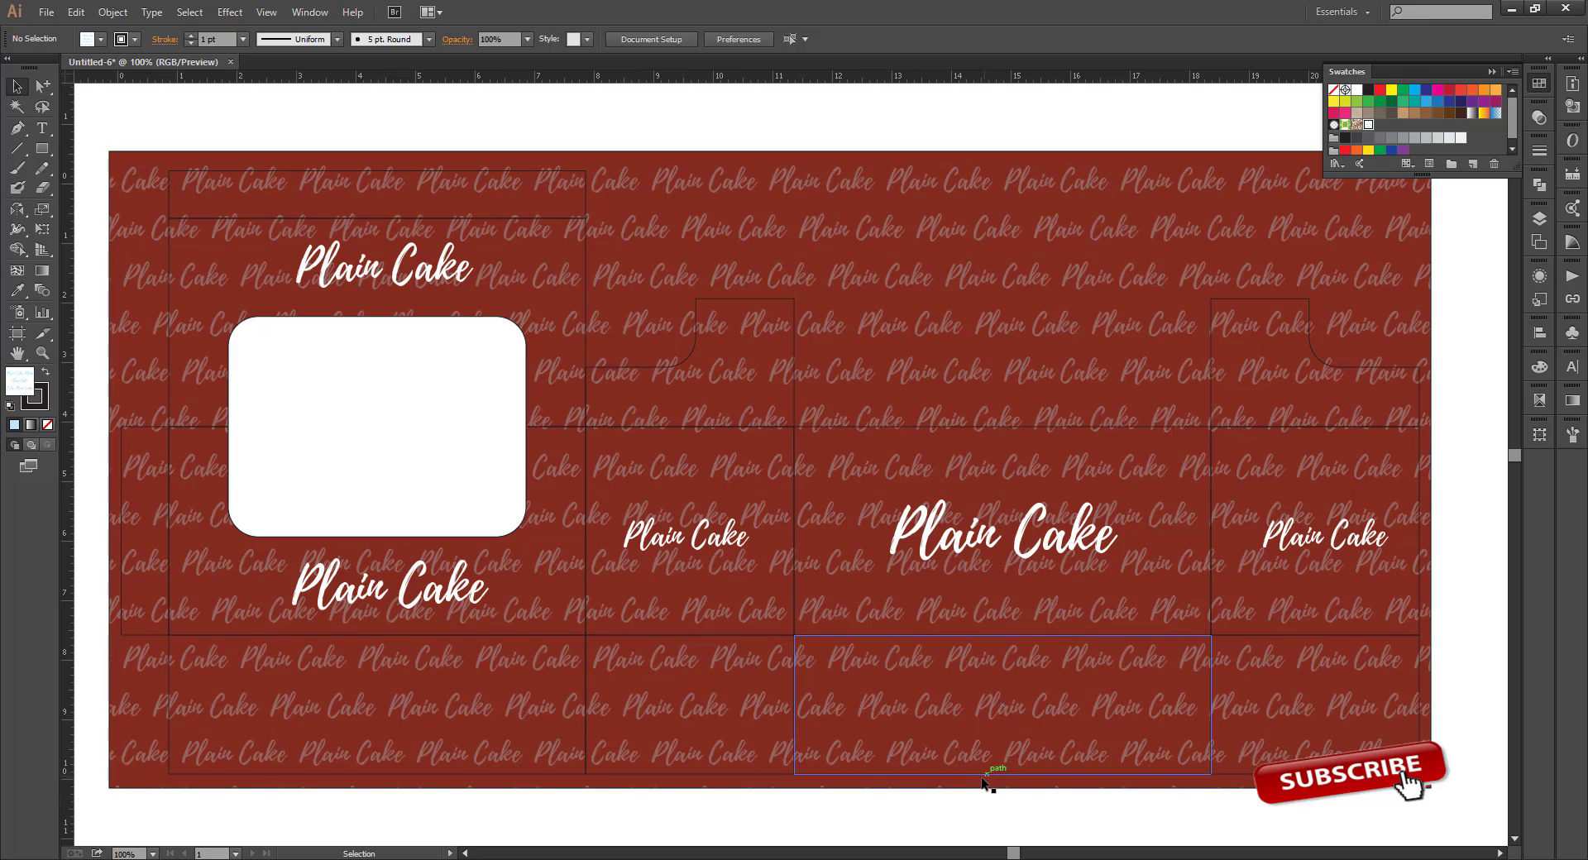
scroll(607, 426, "down", 1)
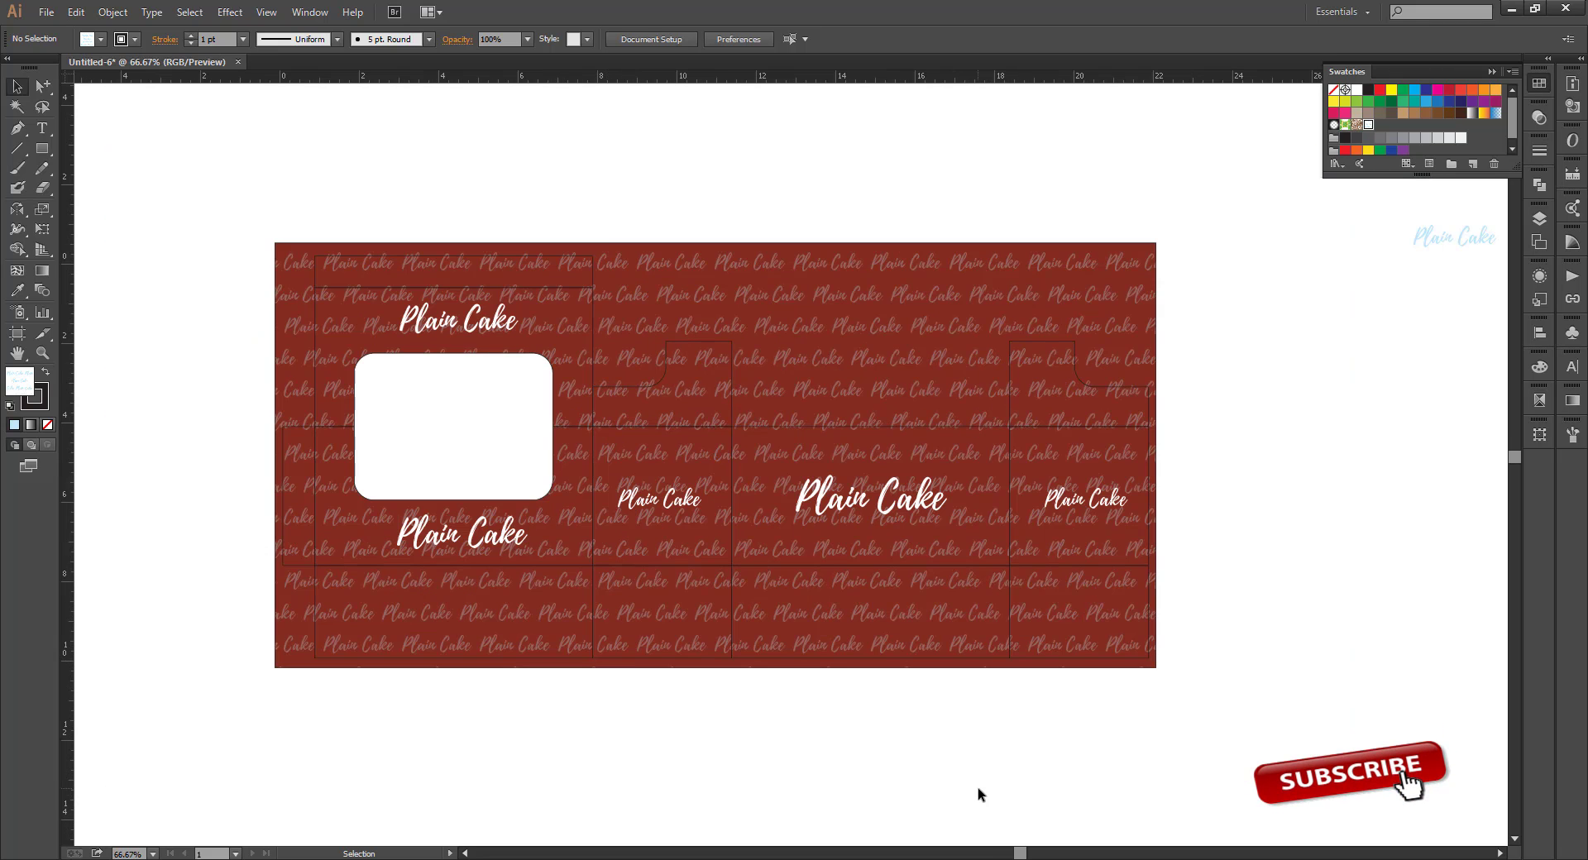
scroll(801, 705, "up", 1)
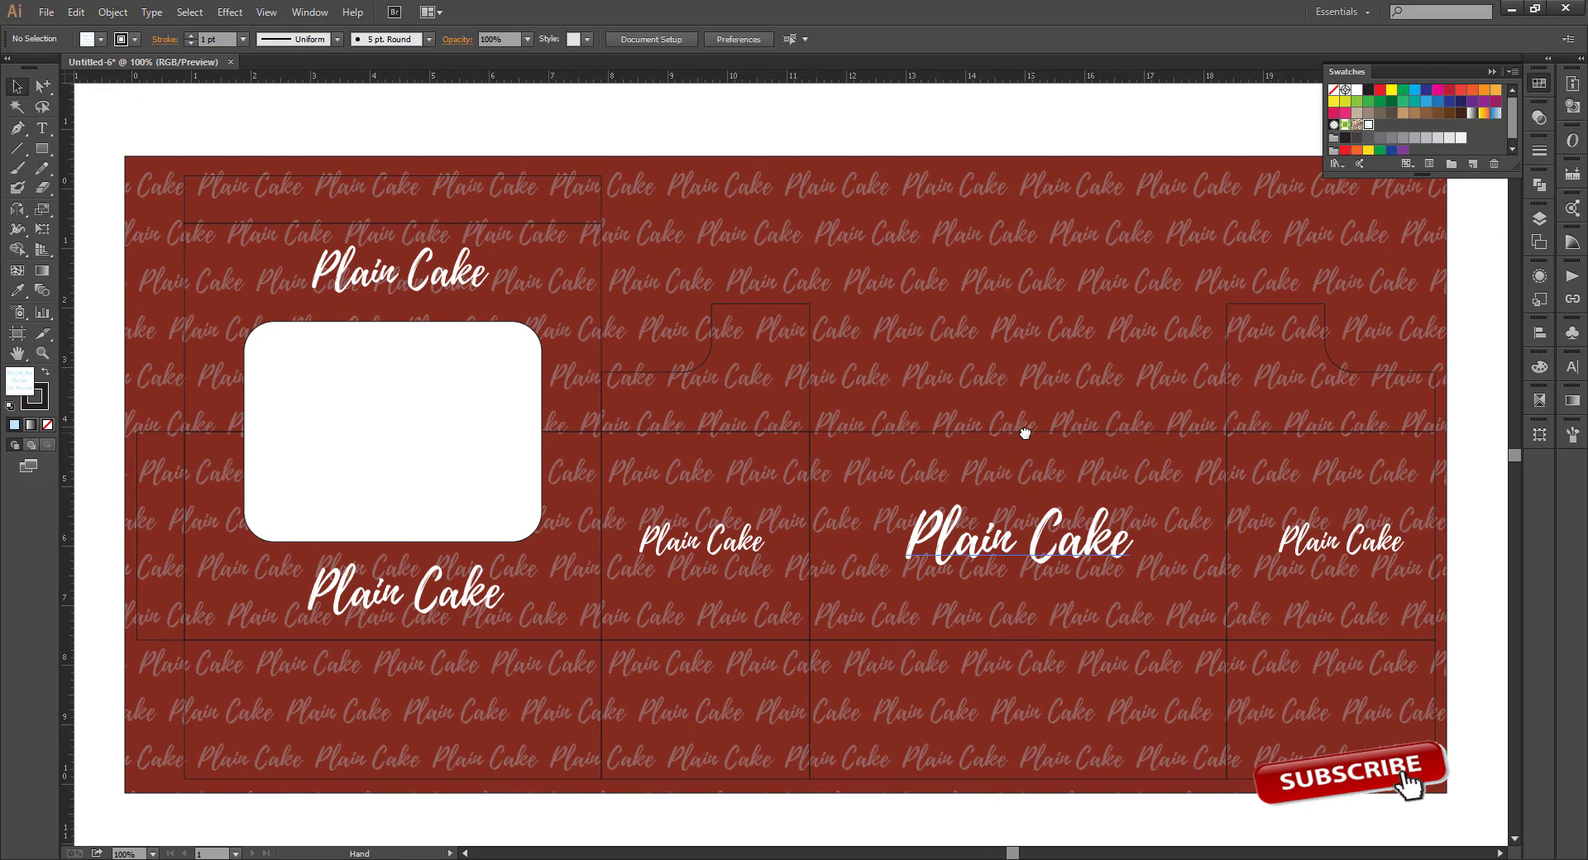
left_click_drag(773, 130, 782, 125)
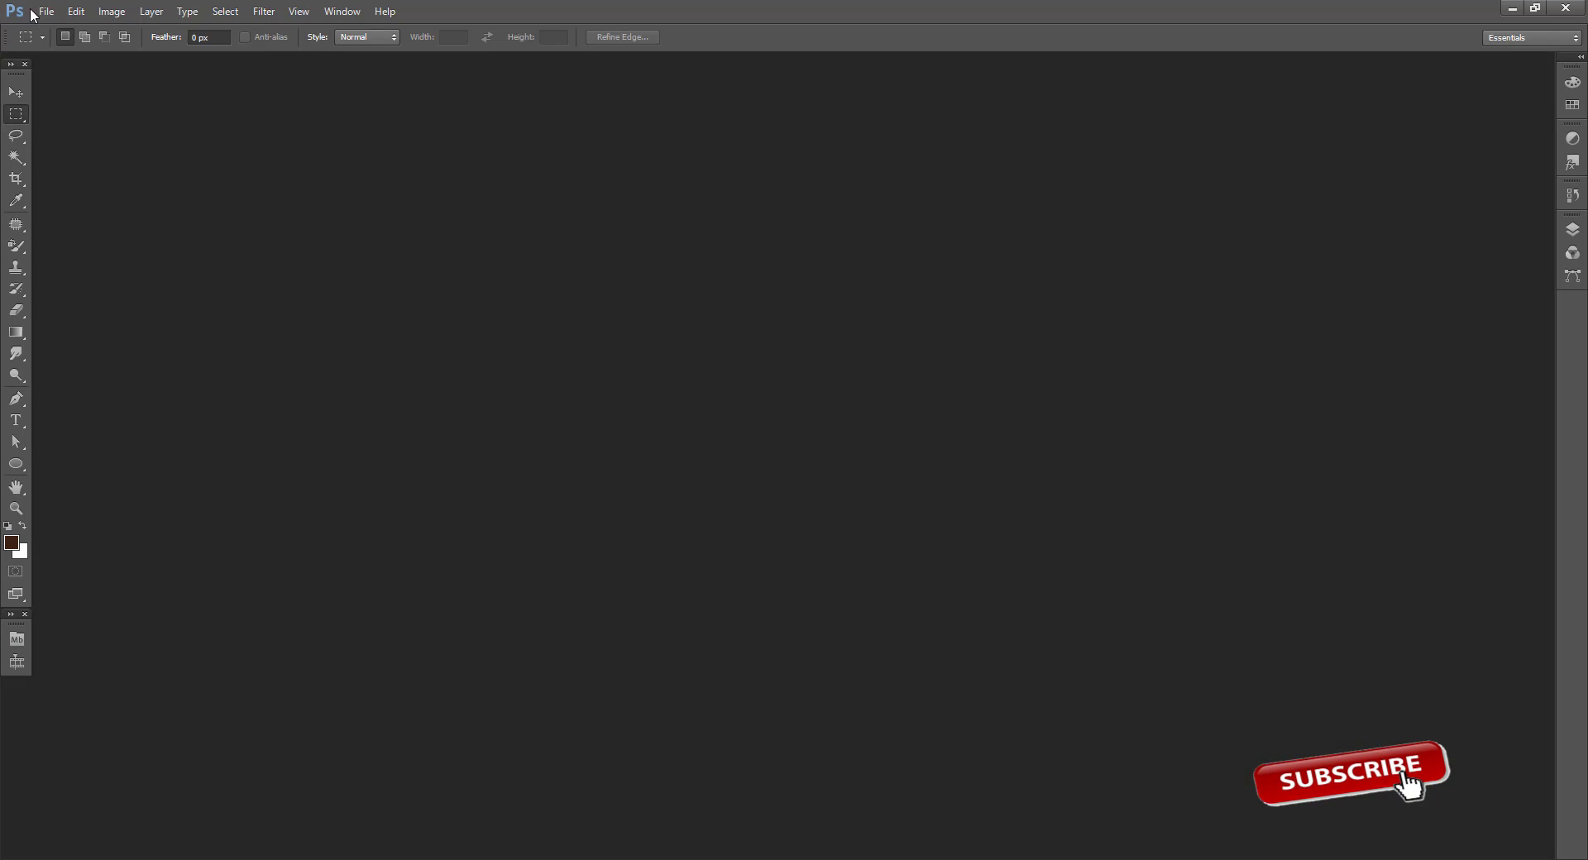
In Photoshop, open the third box mockup PSD from the MD119_Free_Box_Mockup_95x60x25 folder, inside "muckup file" and Printing Box
left_click(46, 10)
left_click(66, 45)
left_click(52, 236)
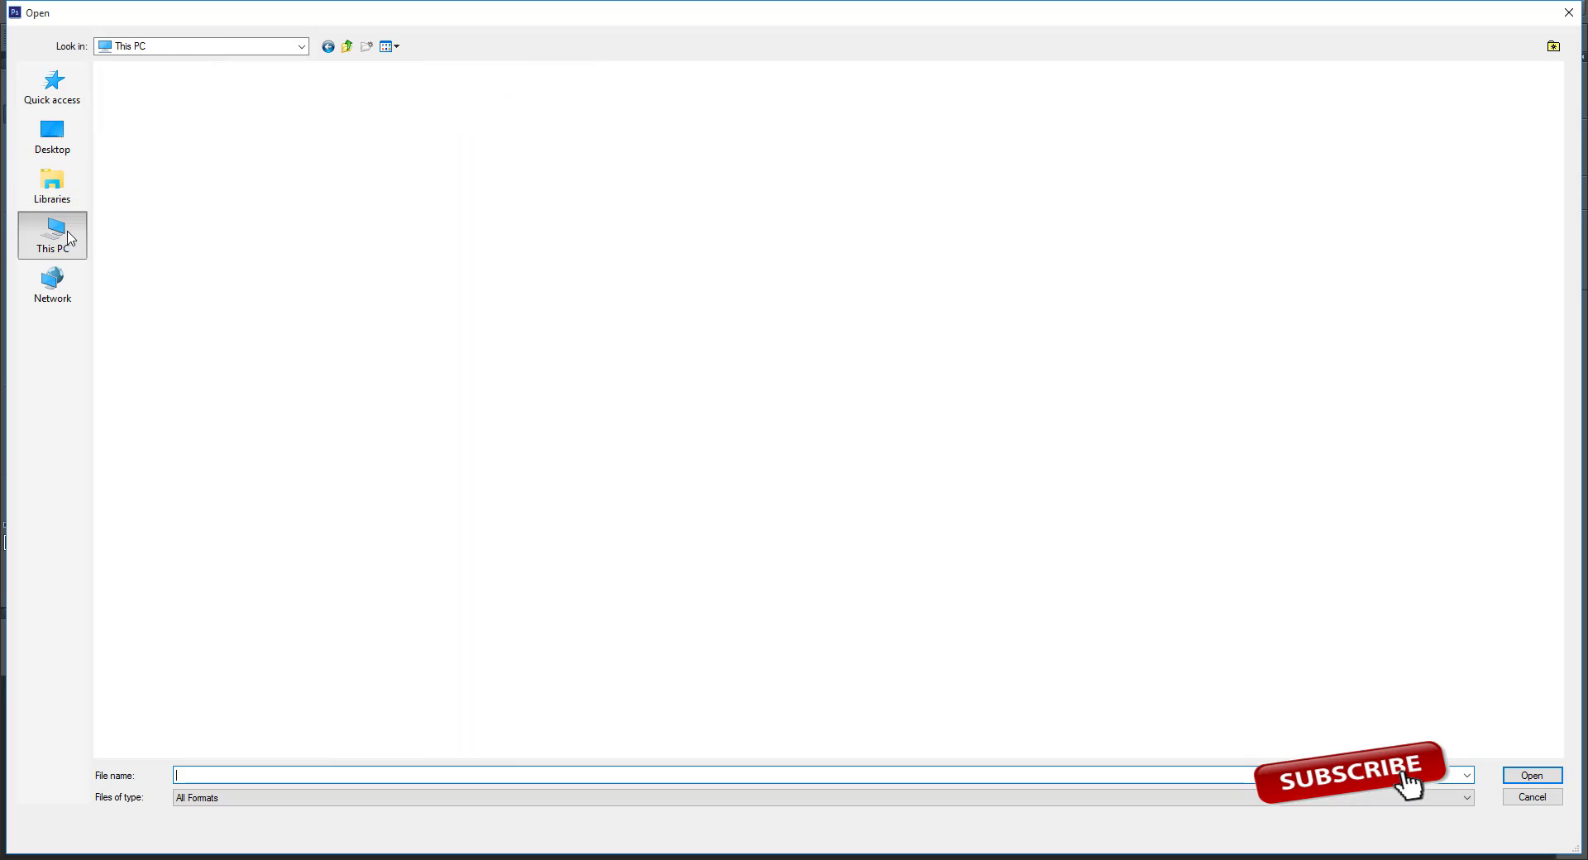
double_click(431, 154)
double_click(136, 296)
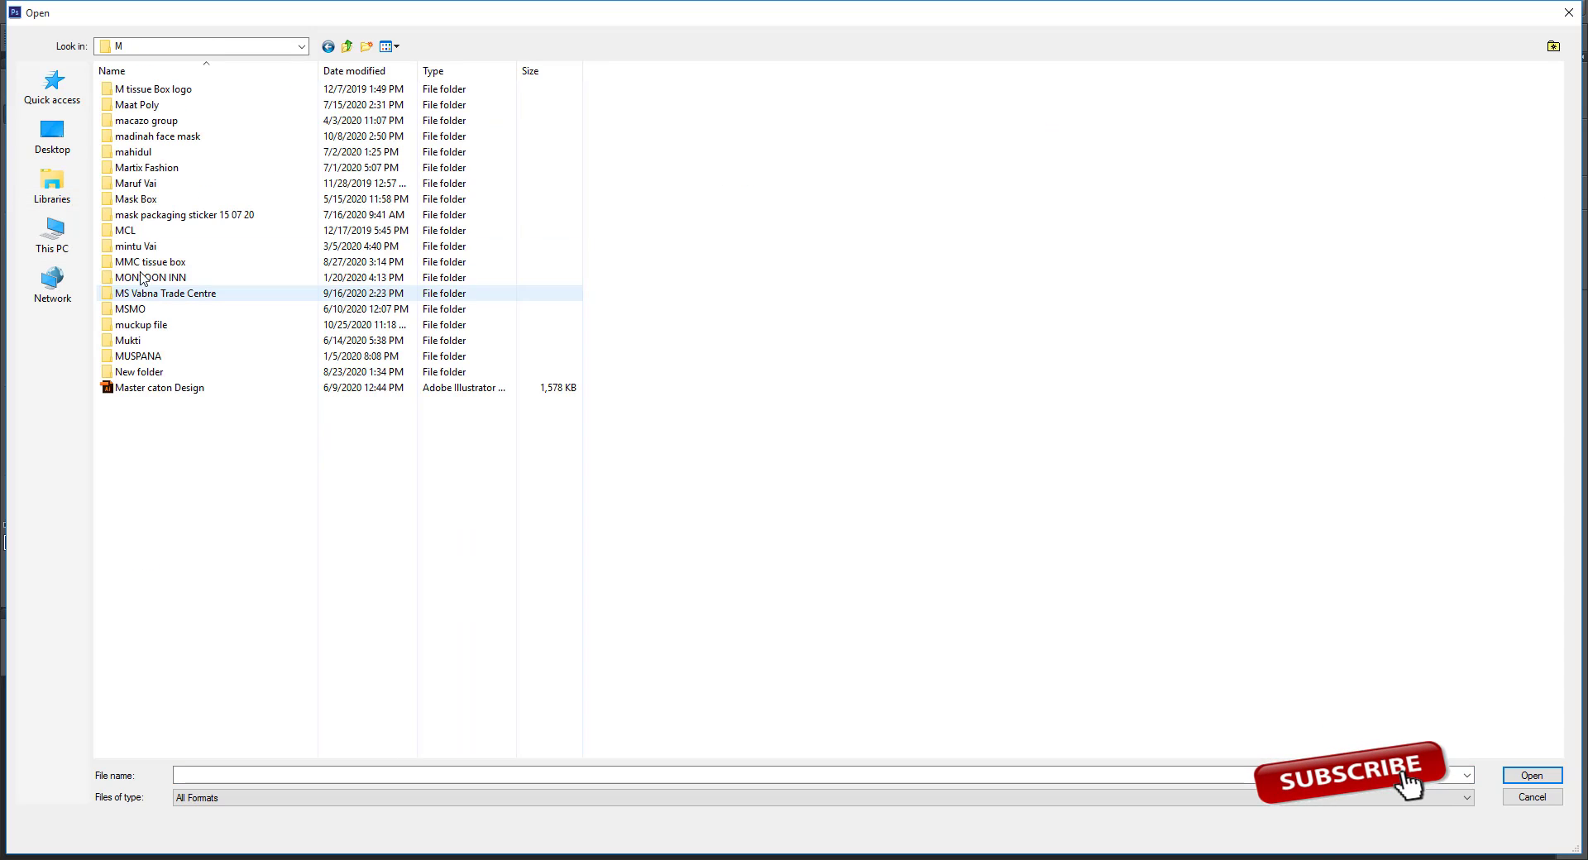
double_click(140, 324)
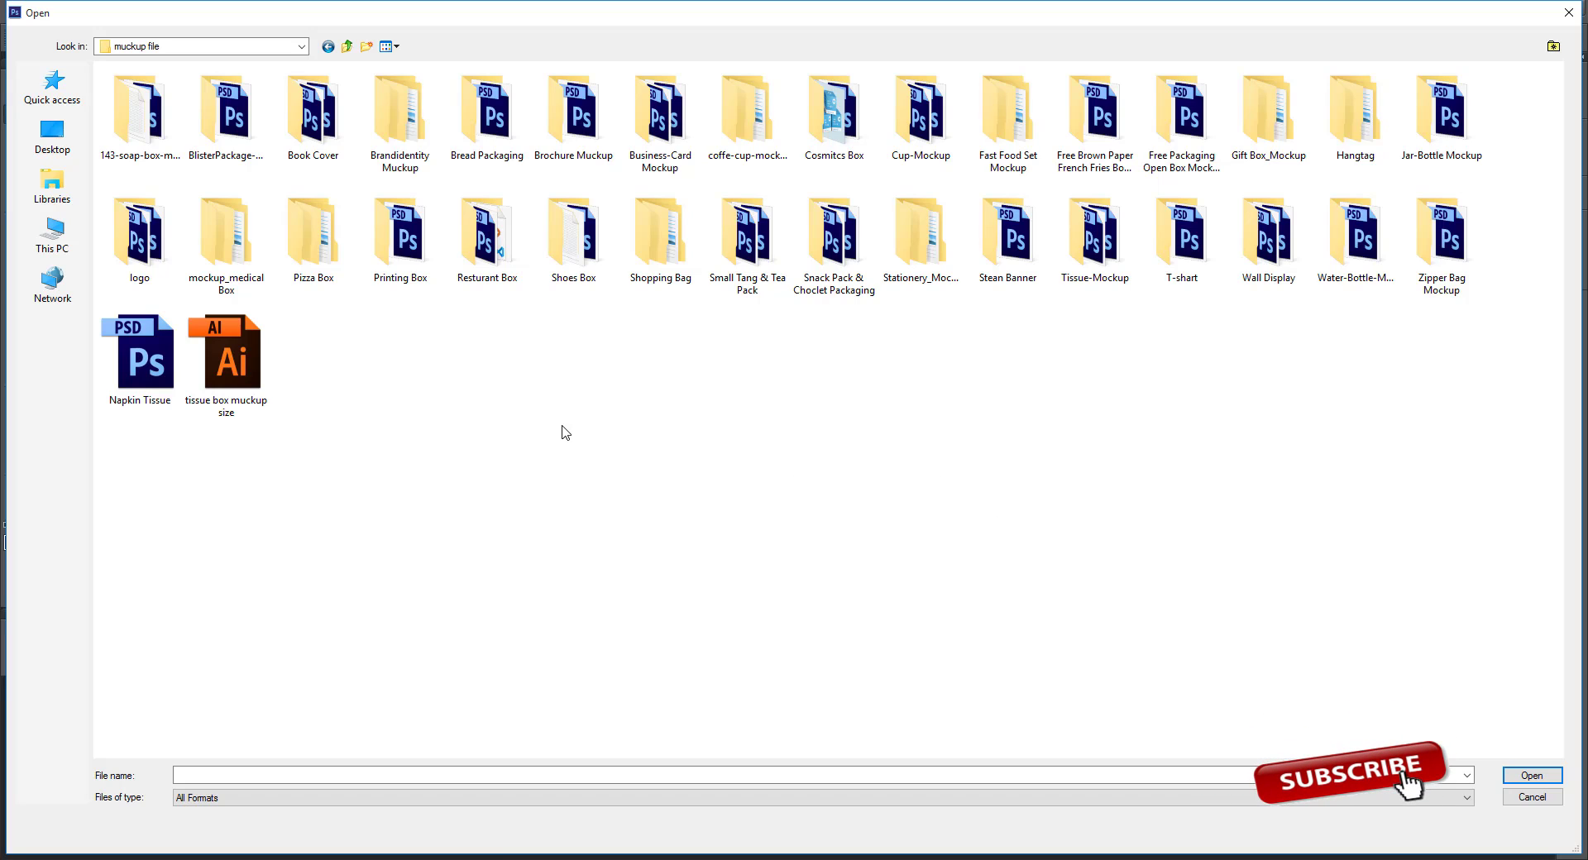
double_click(413, 273)
double_click(488, 124)
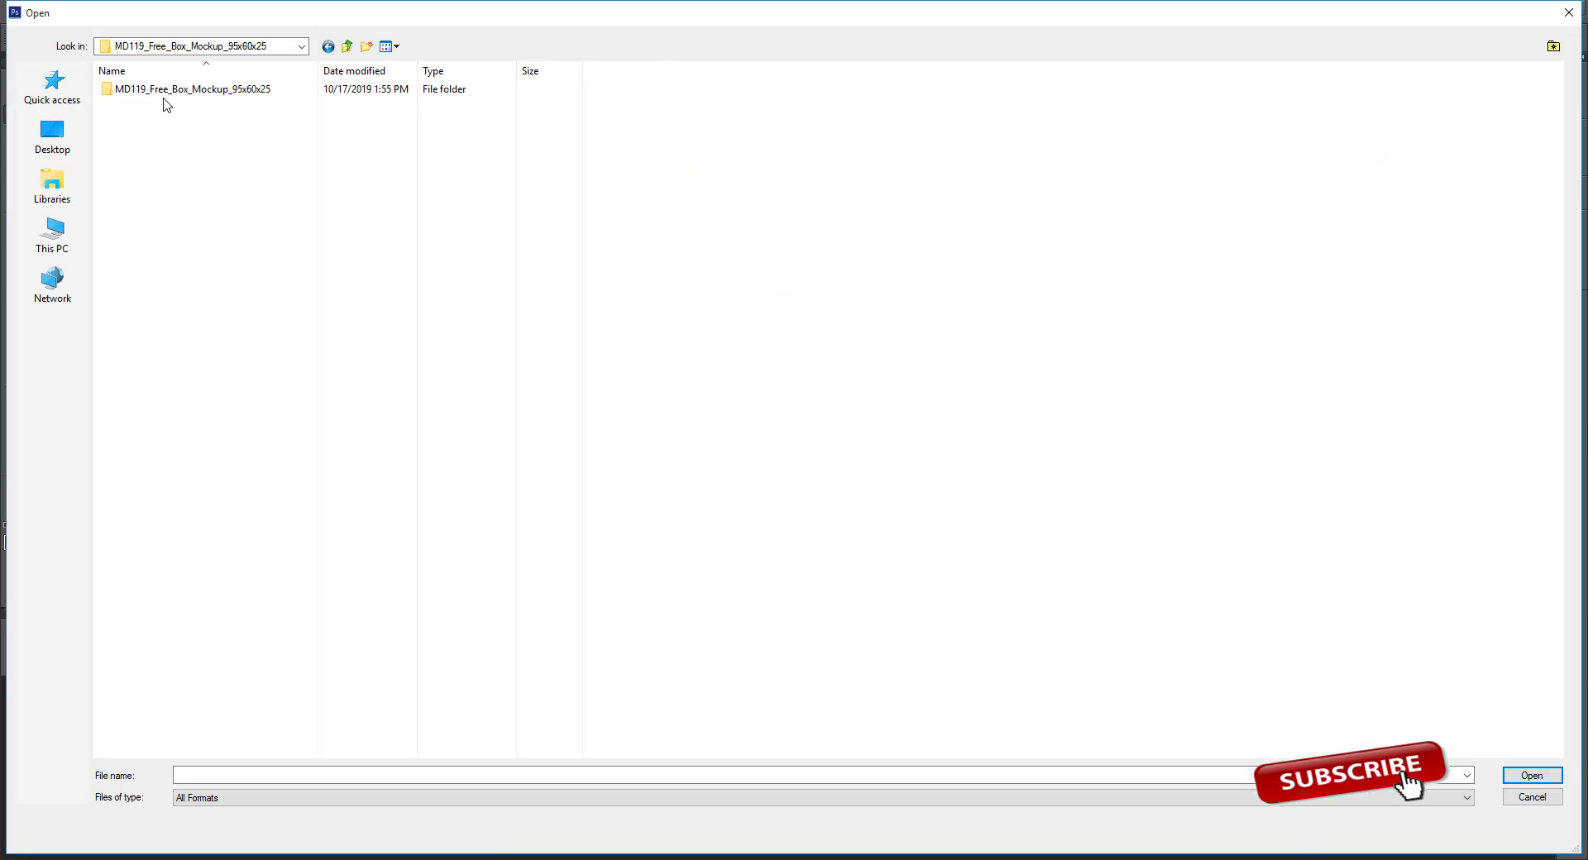
double_click(165, 90)
left_click(248, 112)
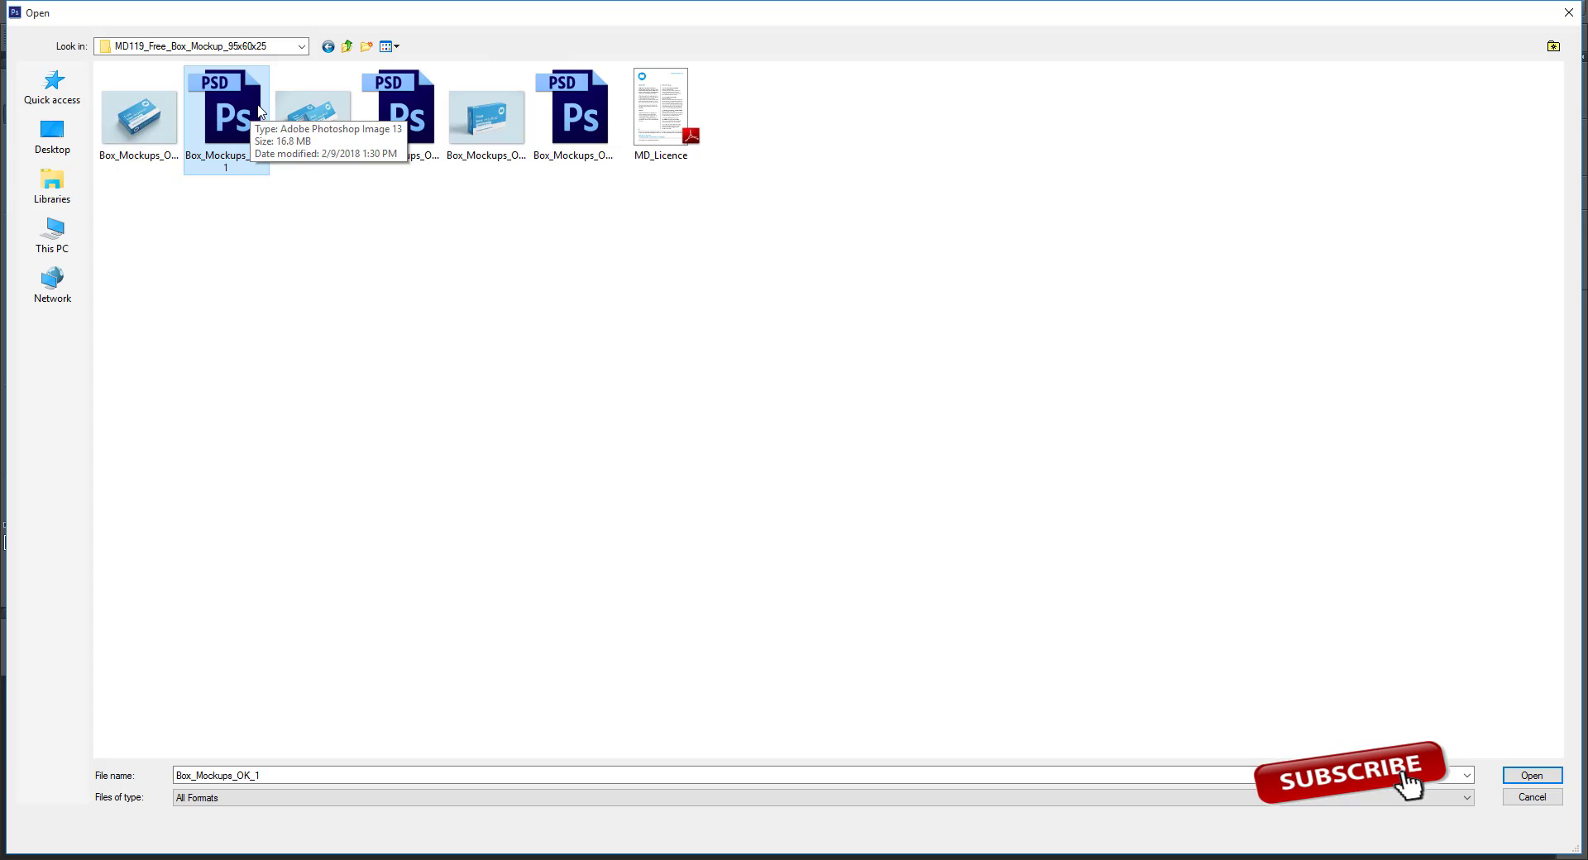
double_click(514, 130)
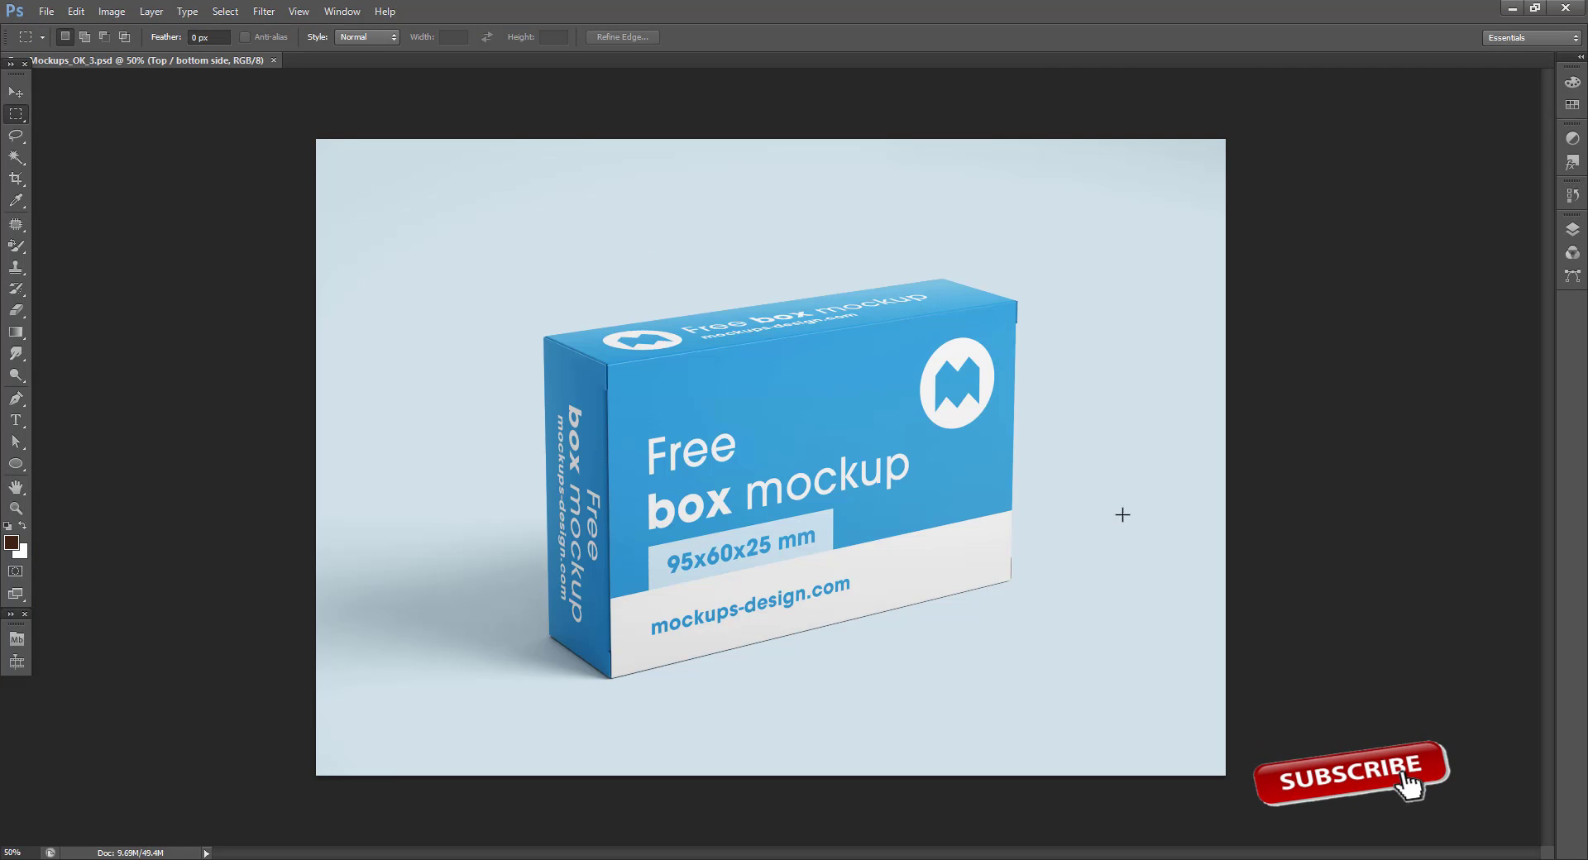
Open the contents of the "Front side" smart object and hide its original artwork layer
left_click(1574, 227)
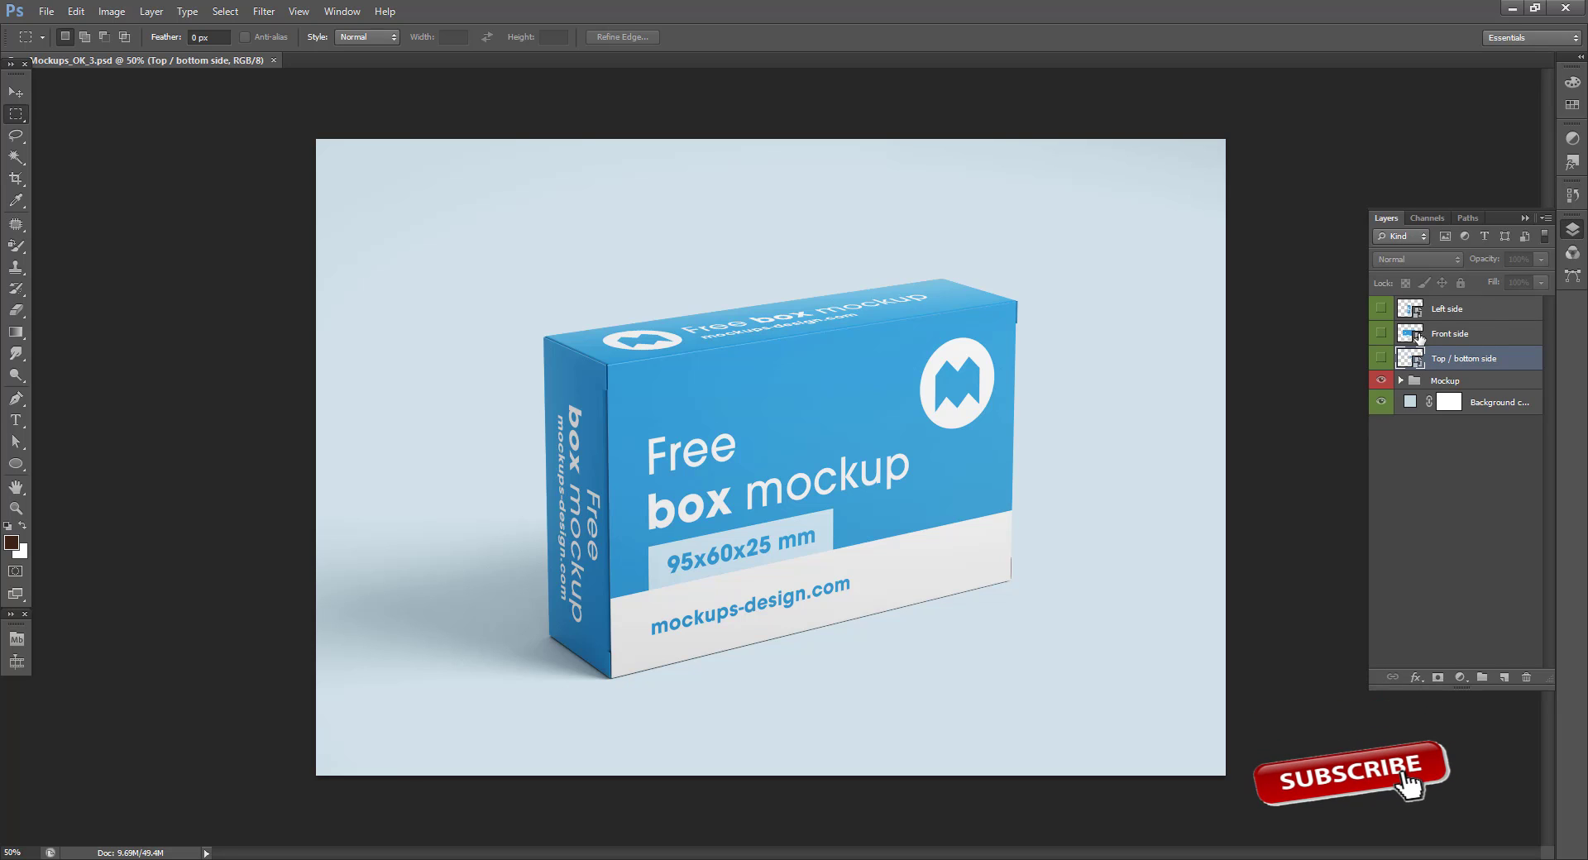
double_click(1420, 338)
key("Return")
left_click(1382, 307)
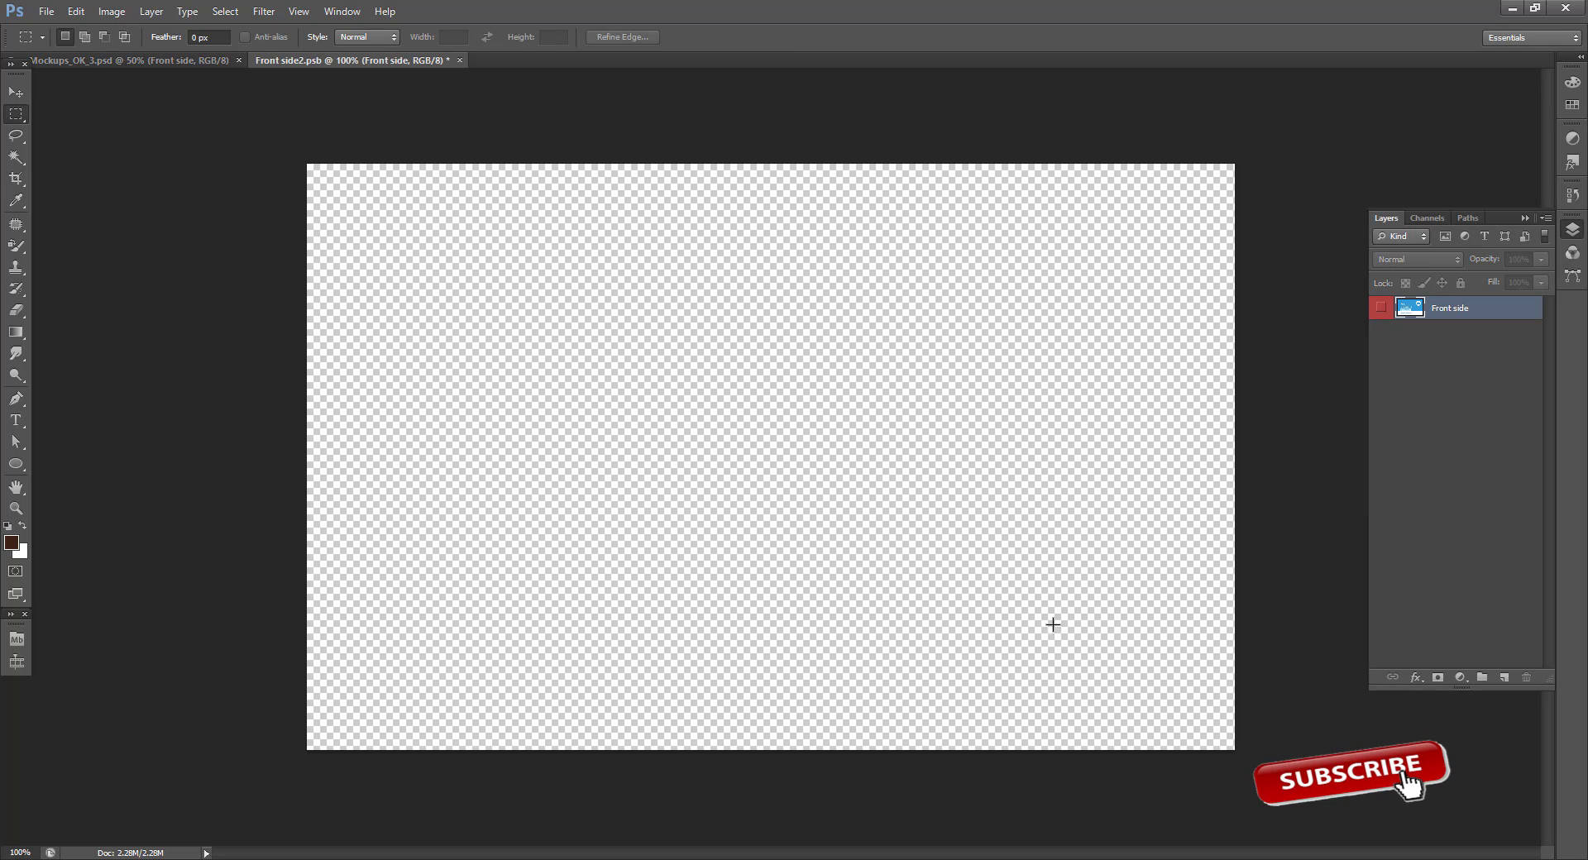
Switch to Illustrator and snip the front panel area with the upper "Plain Cake" title and top half of the white window
left_click(898, 859)
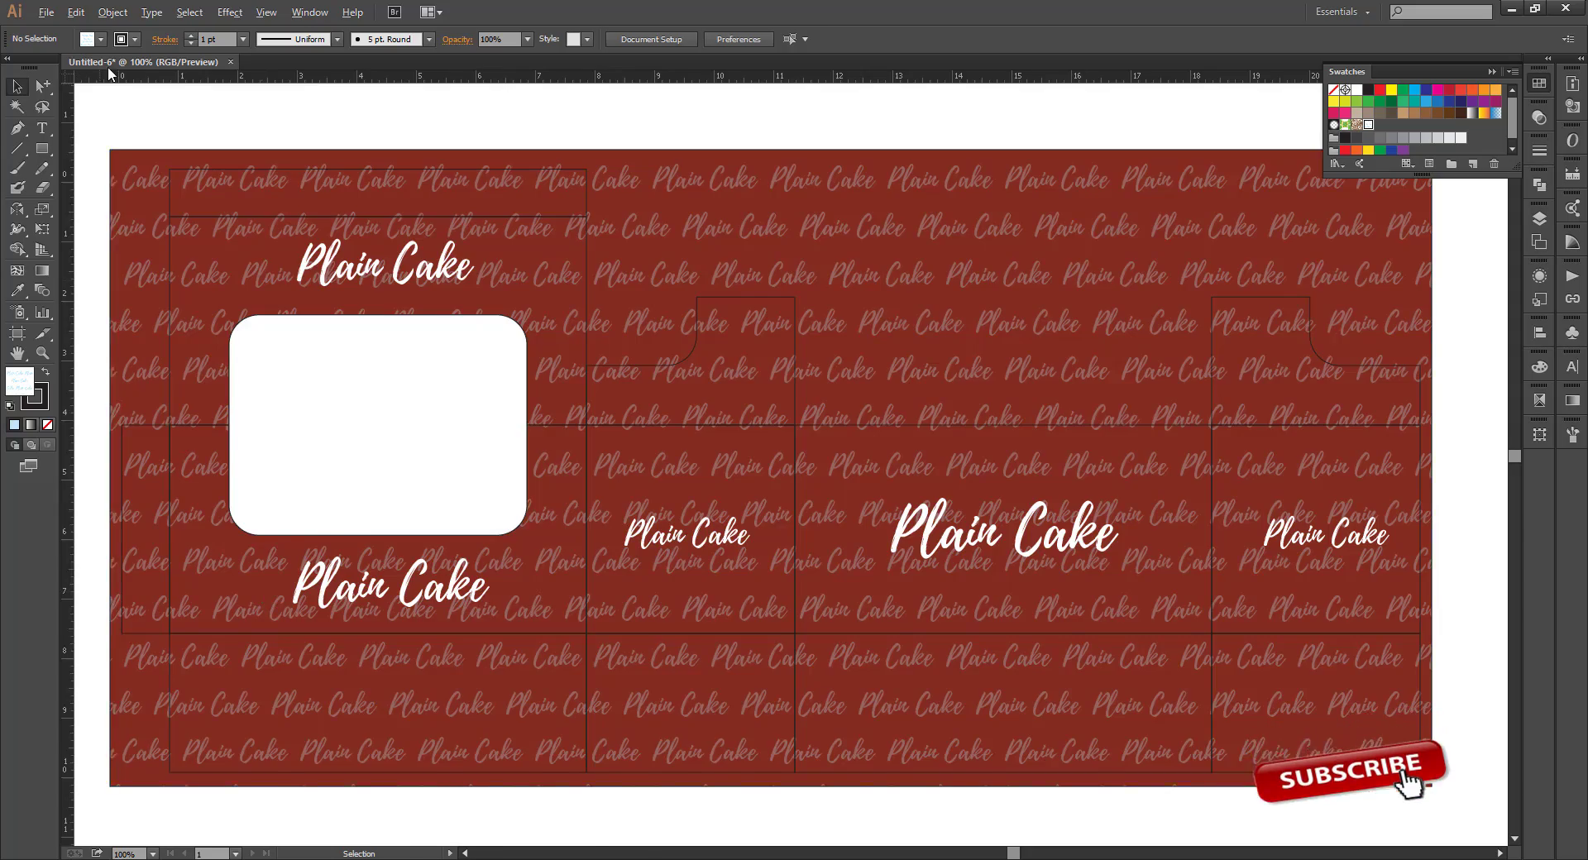
scroll(170, 145, "up", 1)
scroll(794, 653, "down", 1)
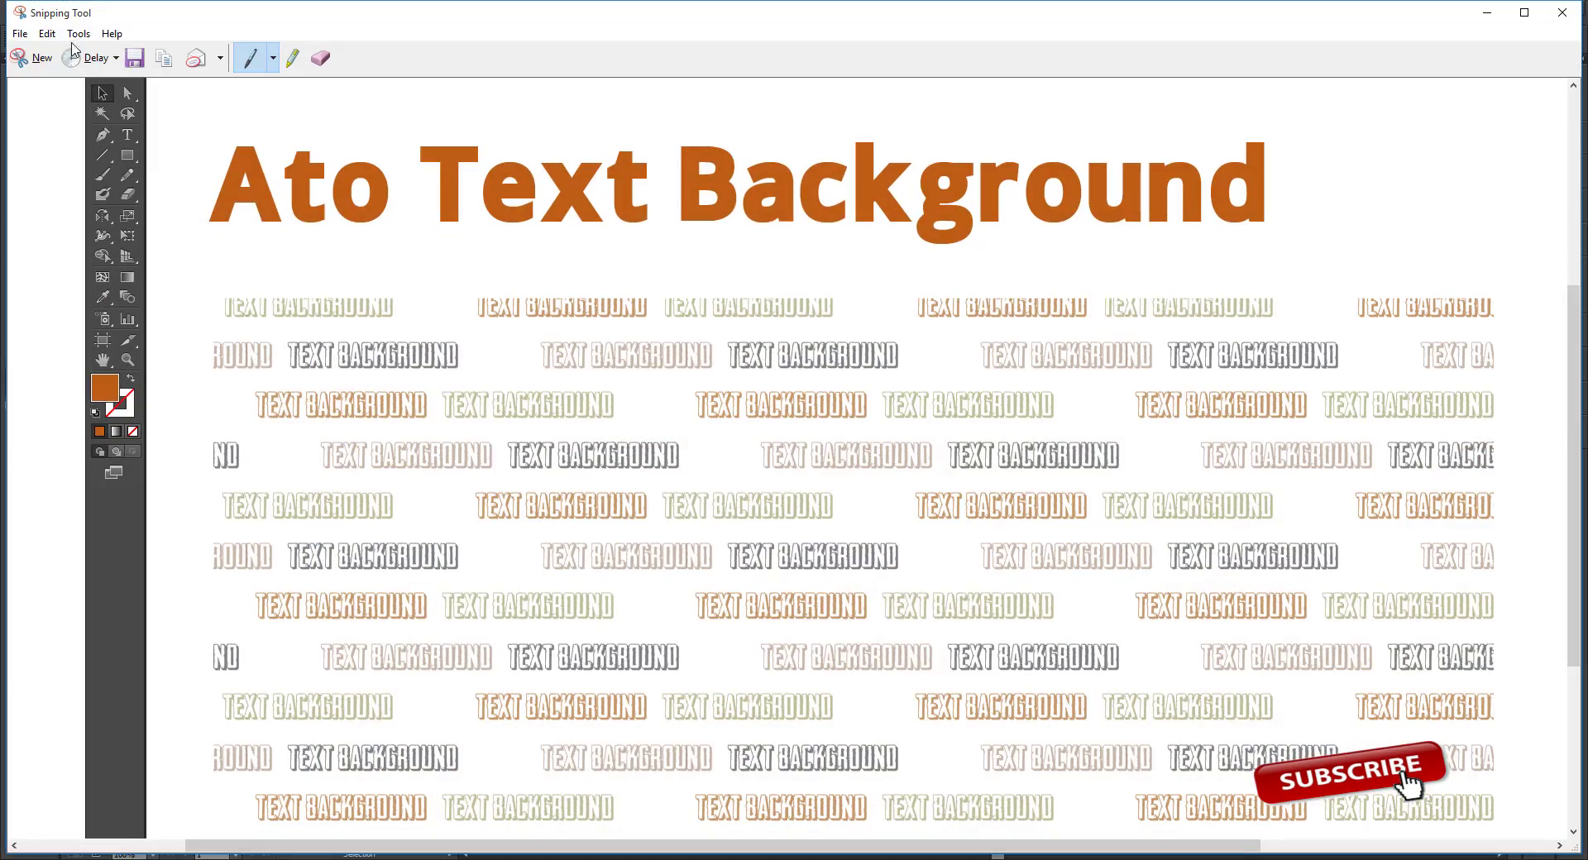
left_click(33, 57)
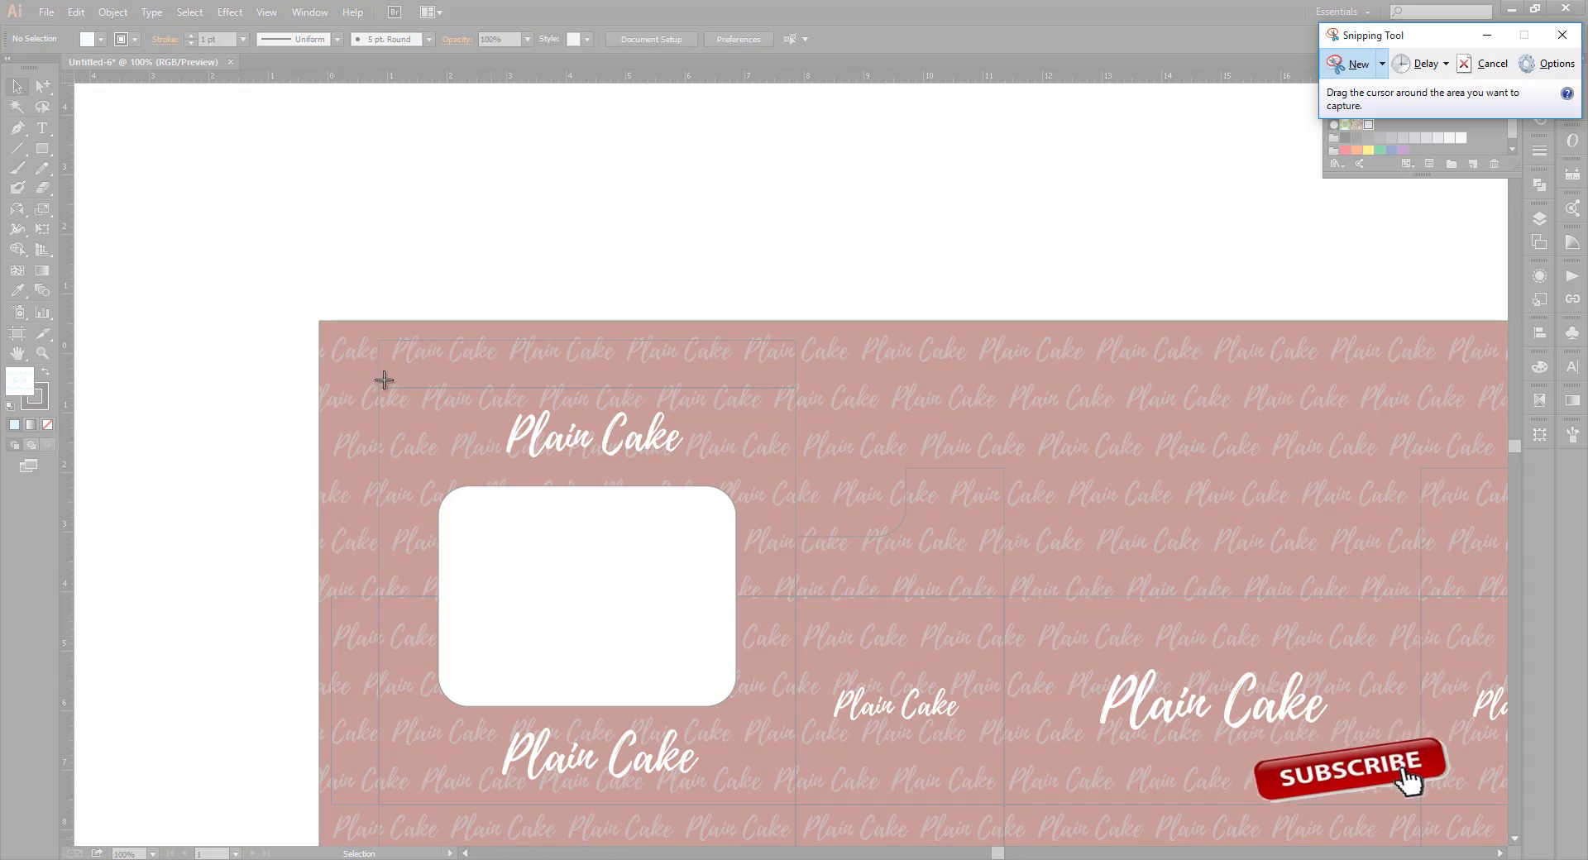
left_click_drag(382, 390, 794, 597)
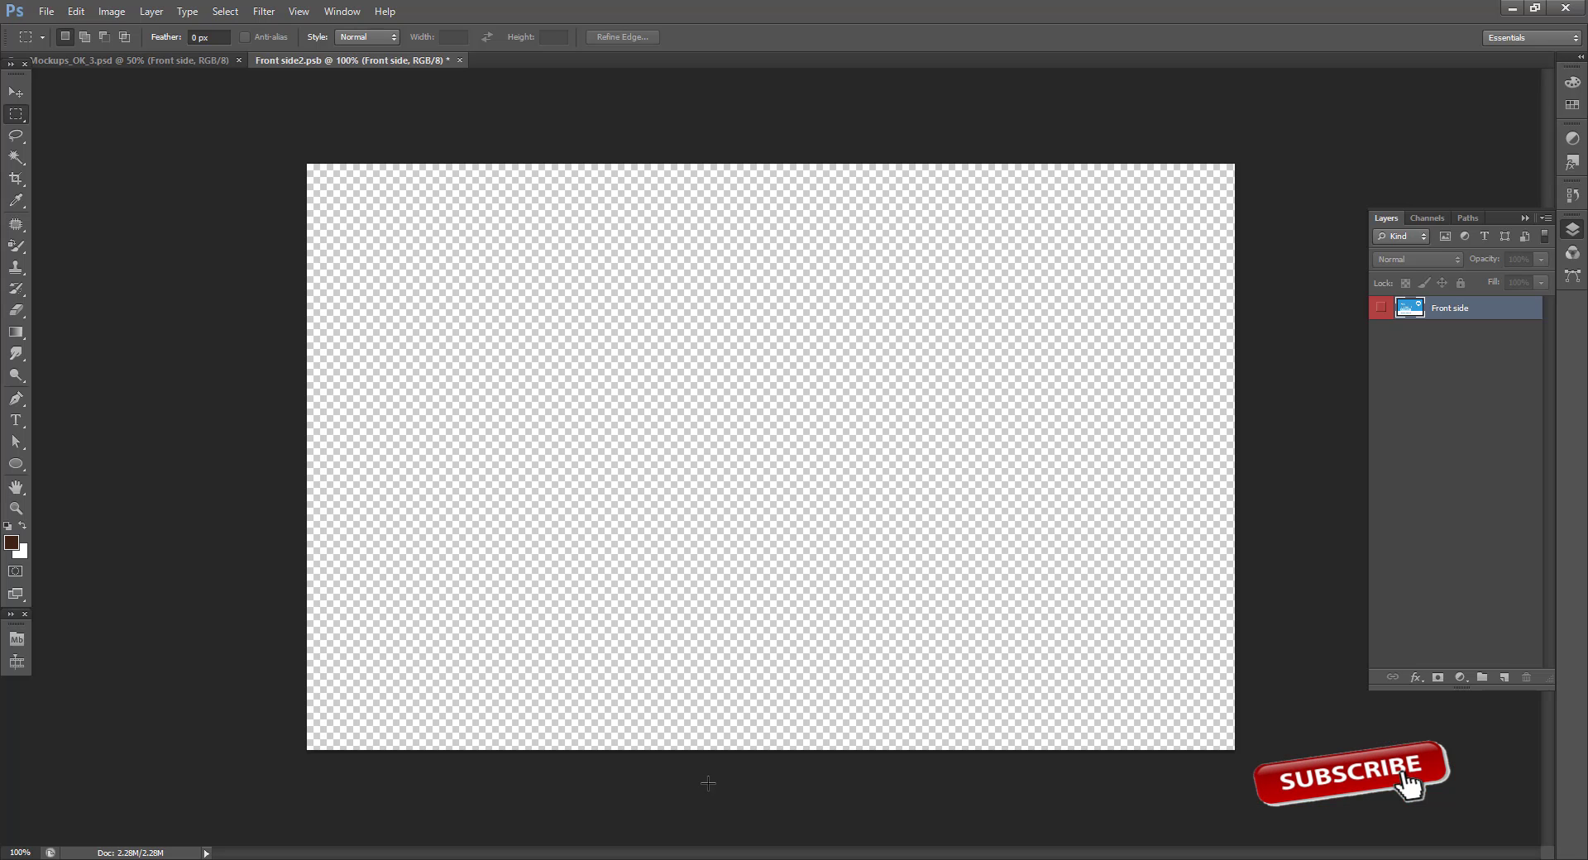
Paste the snip into the front side artwork, stretch it to fill the canvas, and save and close the smart object
key("ctrl+v")
key("ctrl+t")
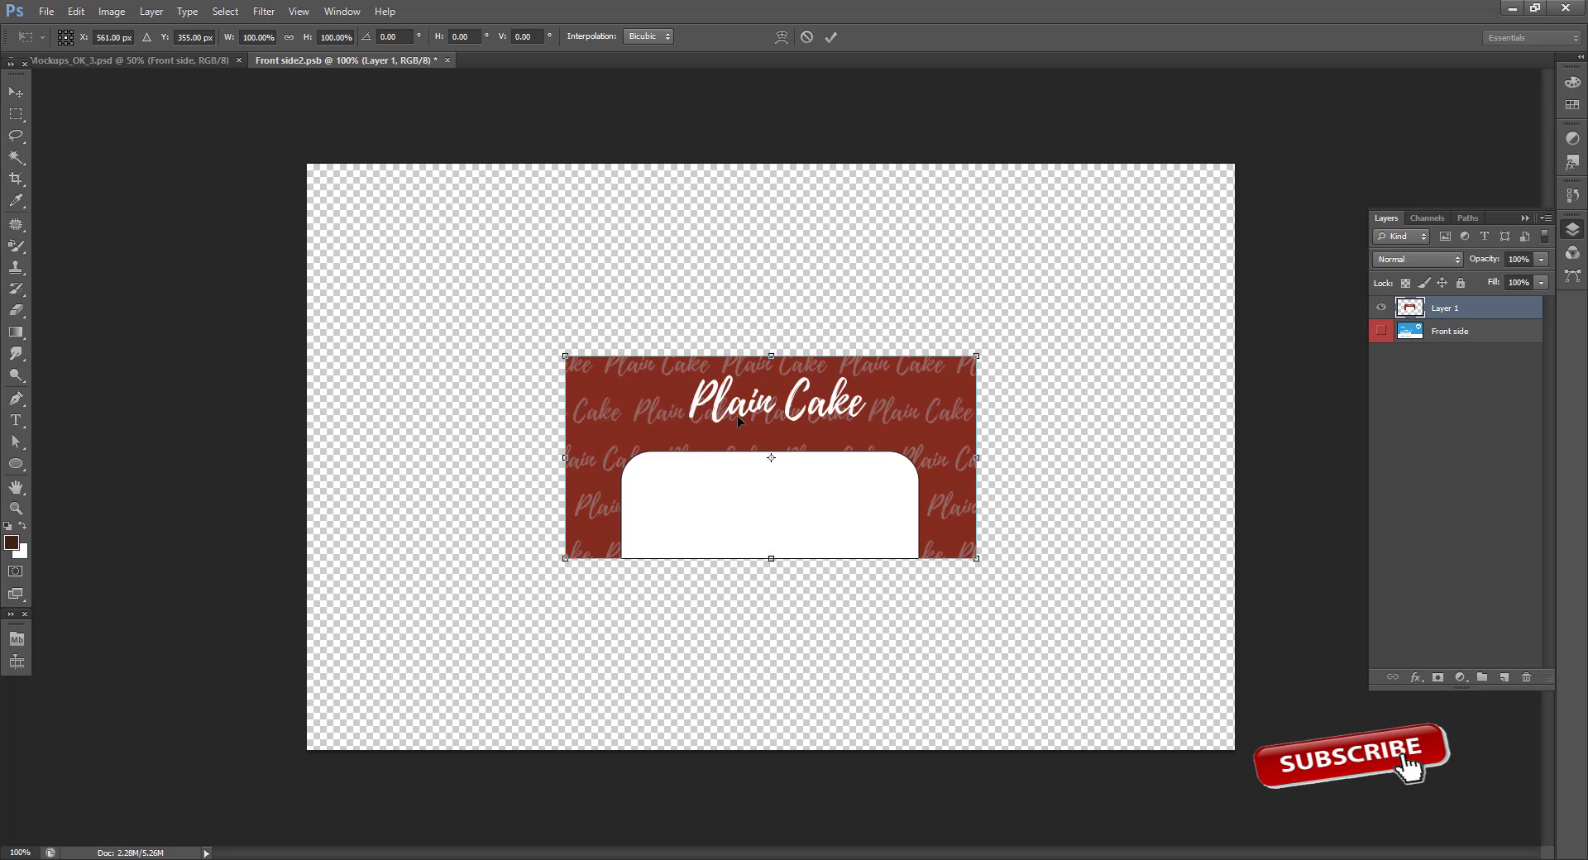
left_click_drag(811, 506, 593, 308)
left_click_drag(720, 365, 1234, 750)
left_click(832, 36)
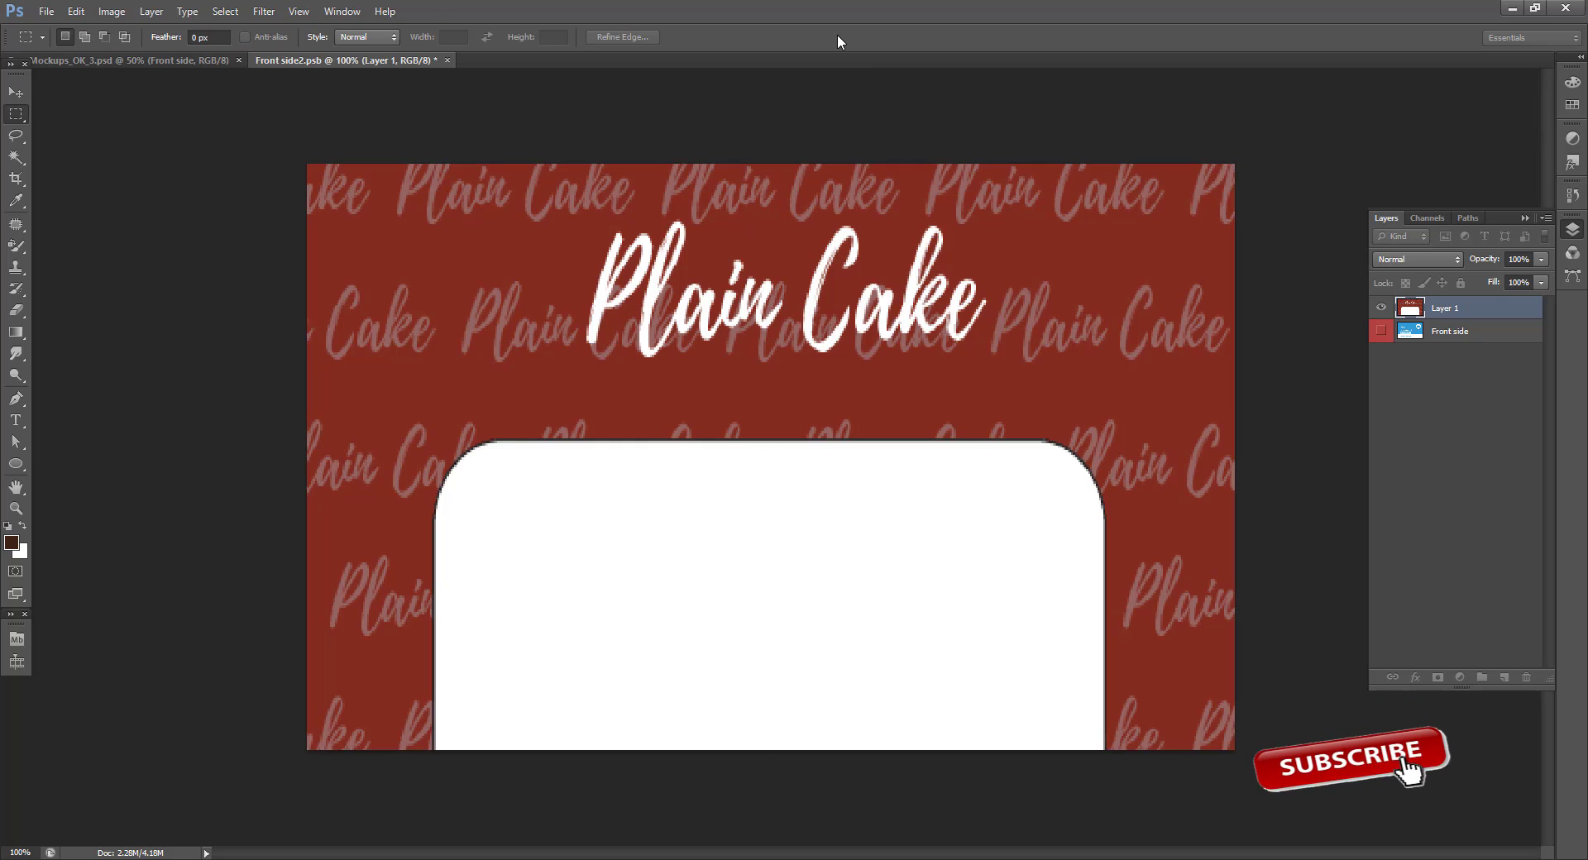
key("ctrl+s")
key("ctrl+w")
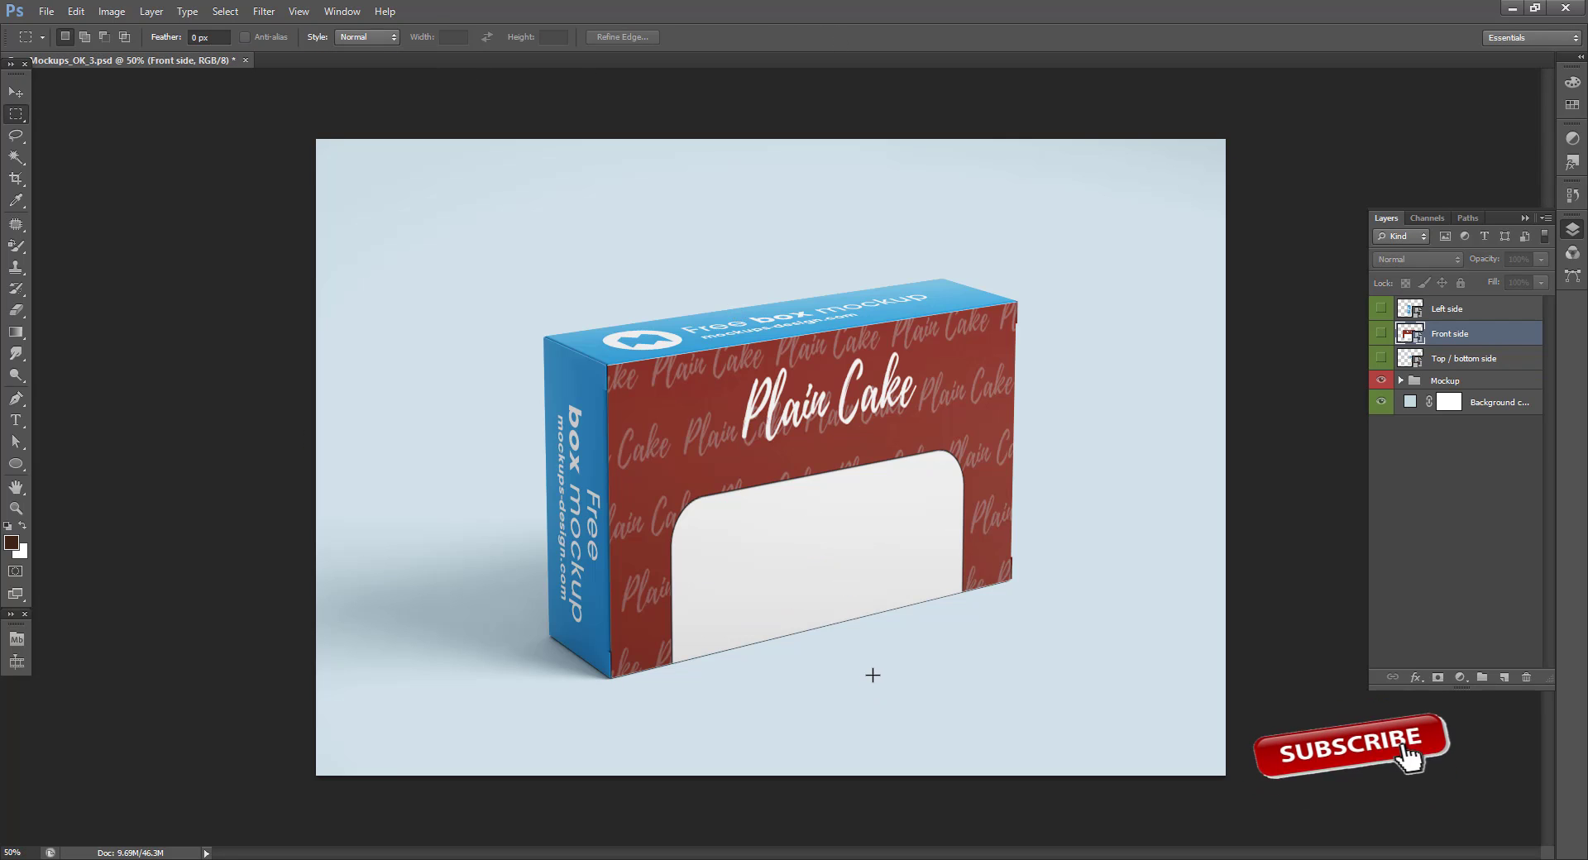
Open the contents of the "Left side" smart object and hide its original artwork layer
double_click(1410, 309)
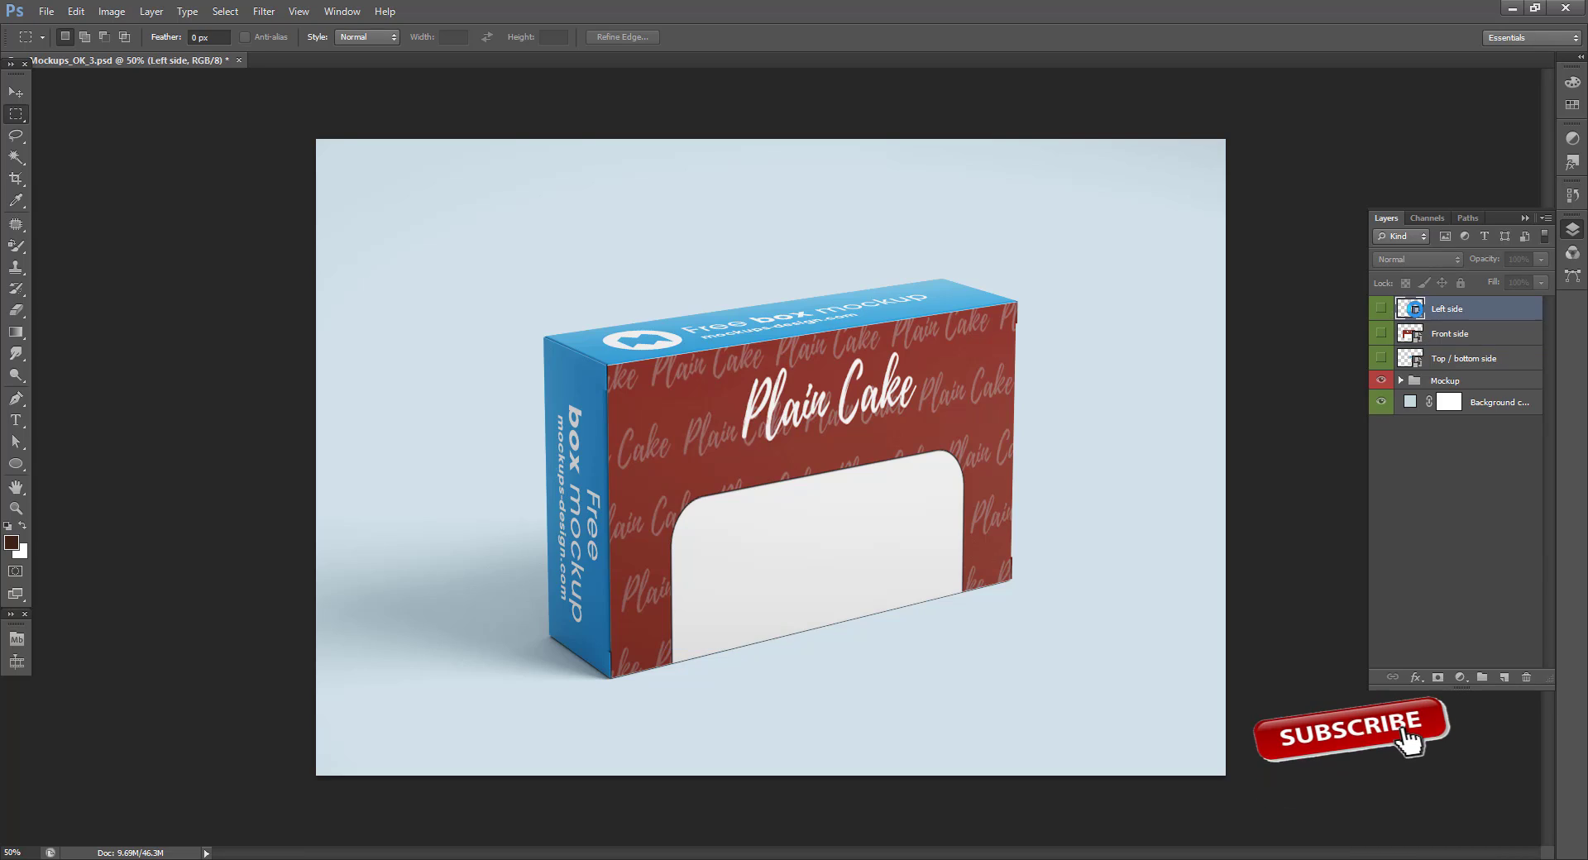
left_click(1038, 319)
left_click(1381, 313)
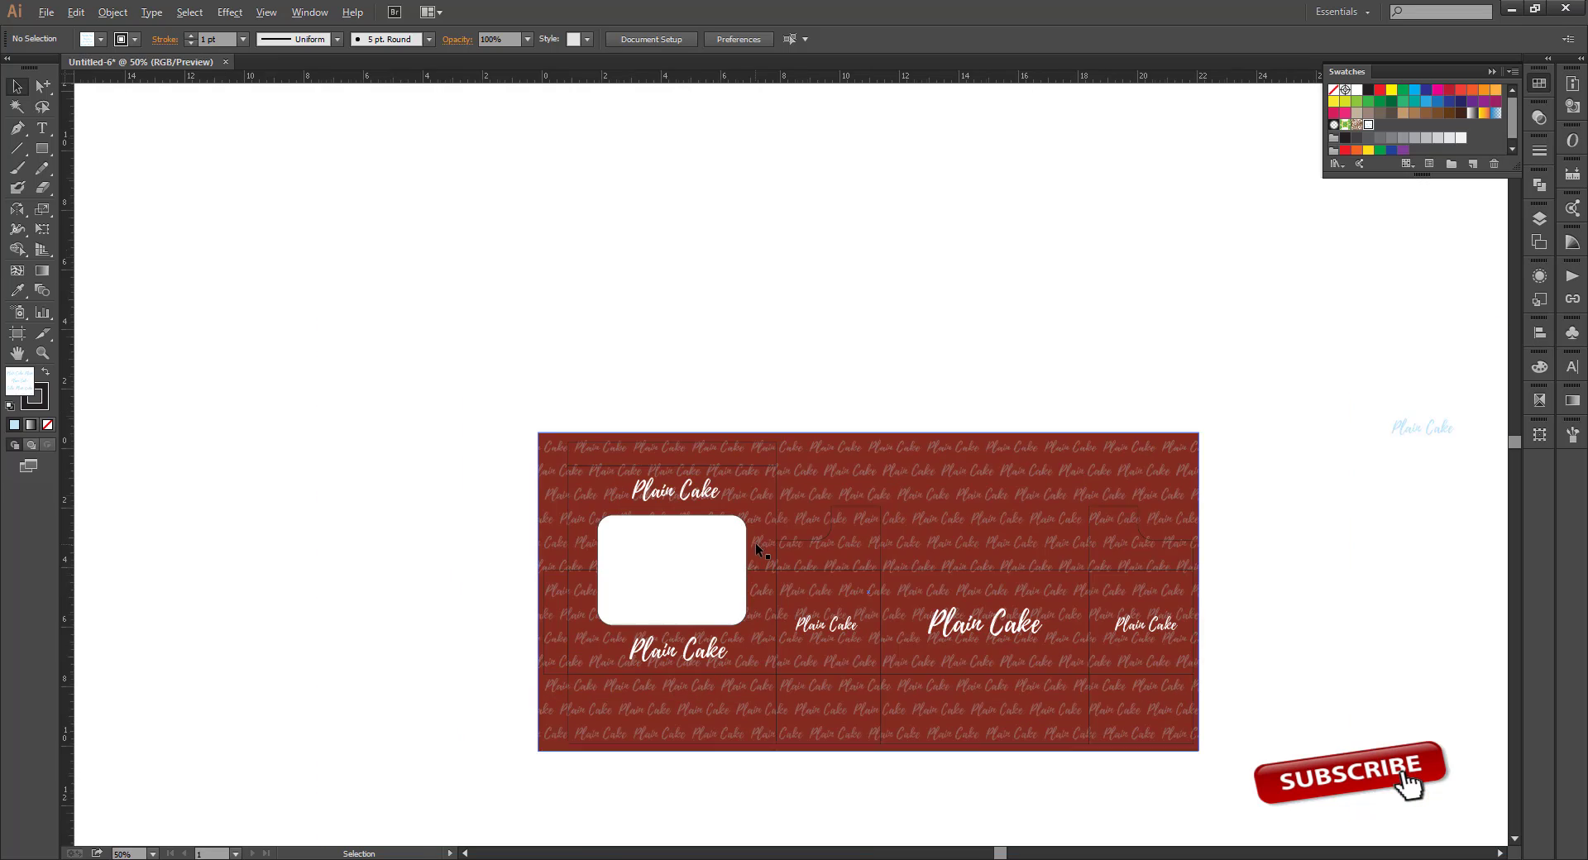
Switch to Illustrator and snip the wide panel with the large "Plain Cake" title using Snipping Tool, copying the capture
scroll(761, 709, "up", 3)
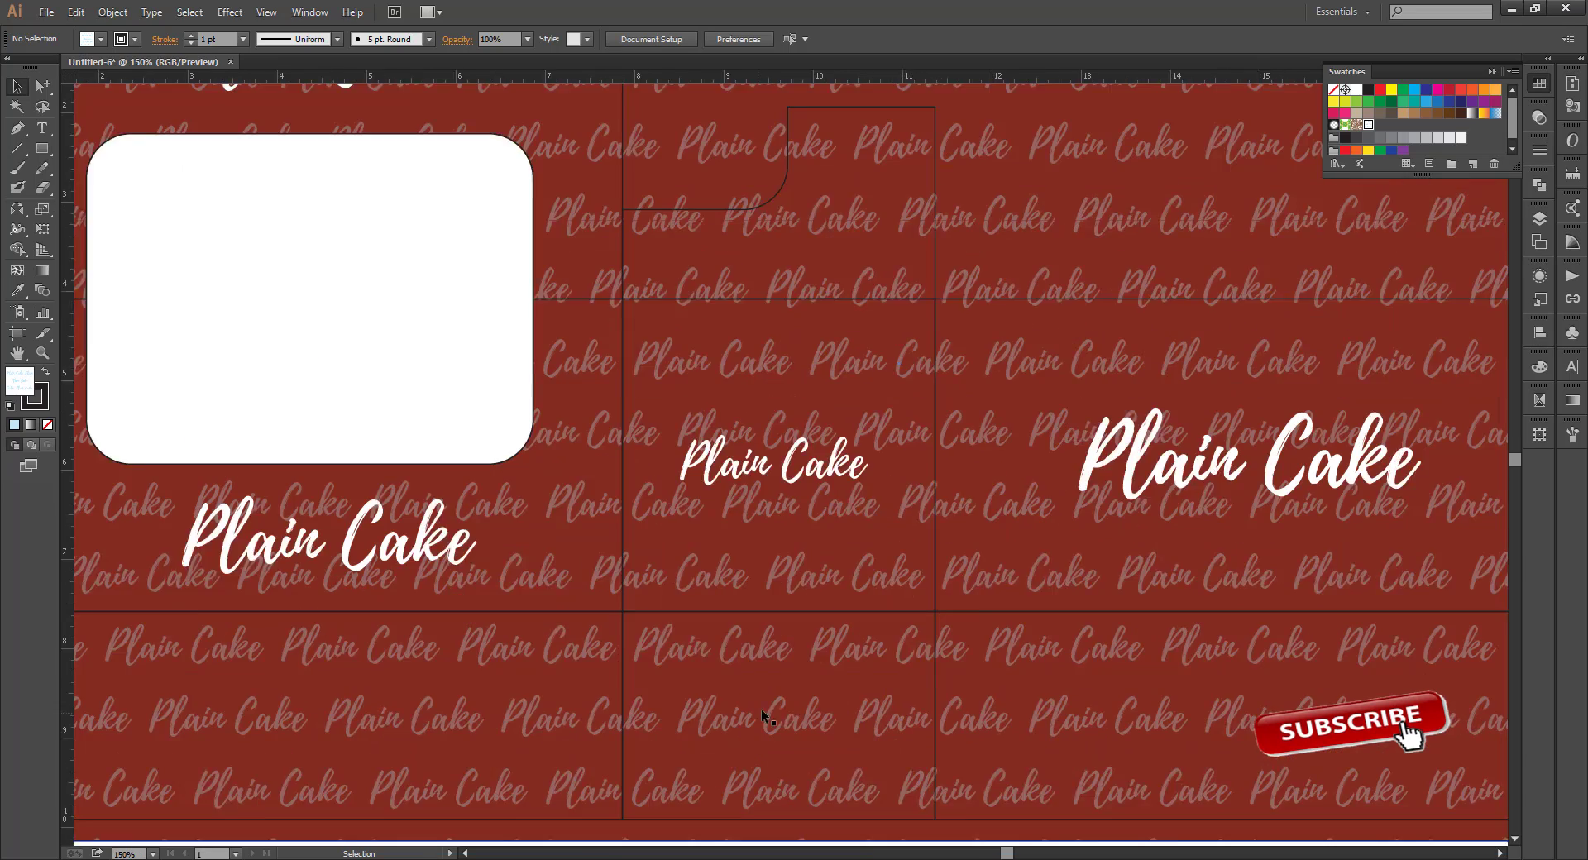
scroll(761, 708, "up", 1)
key("alt+Tab")
left_click(338, 293)
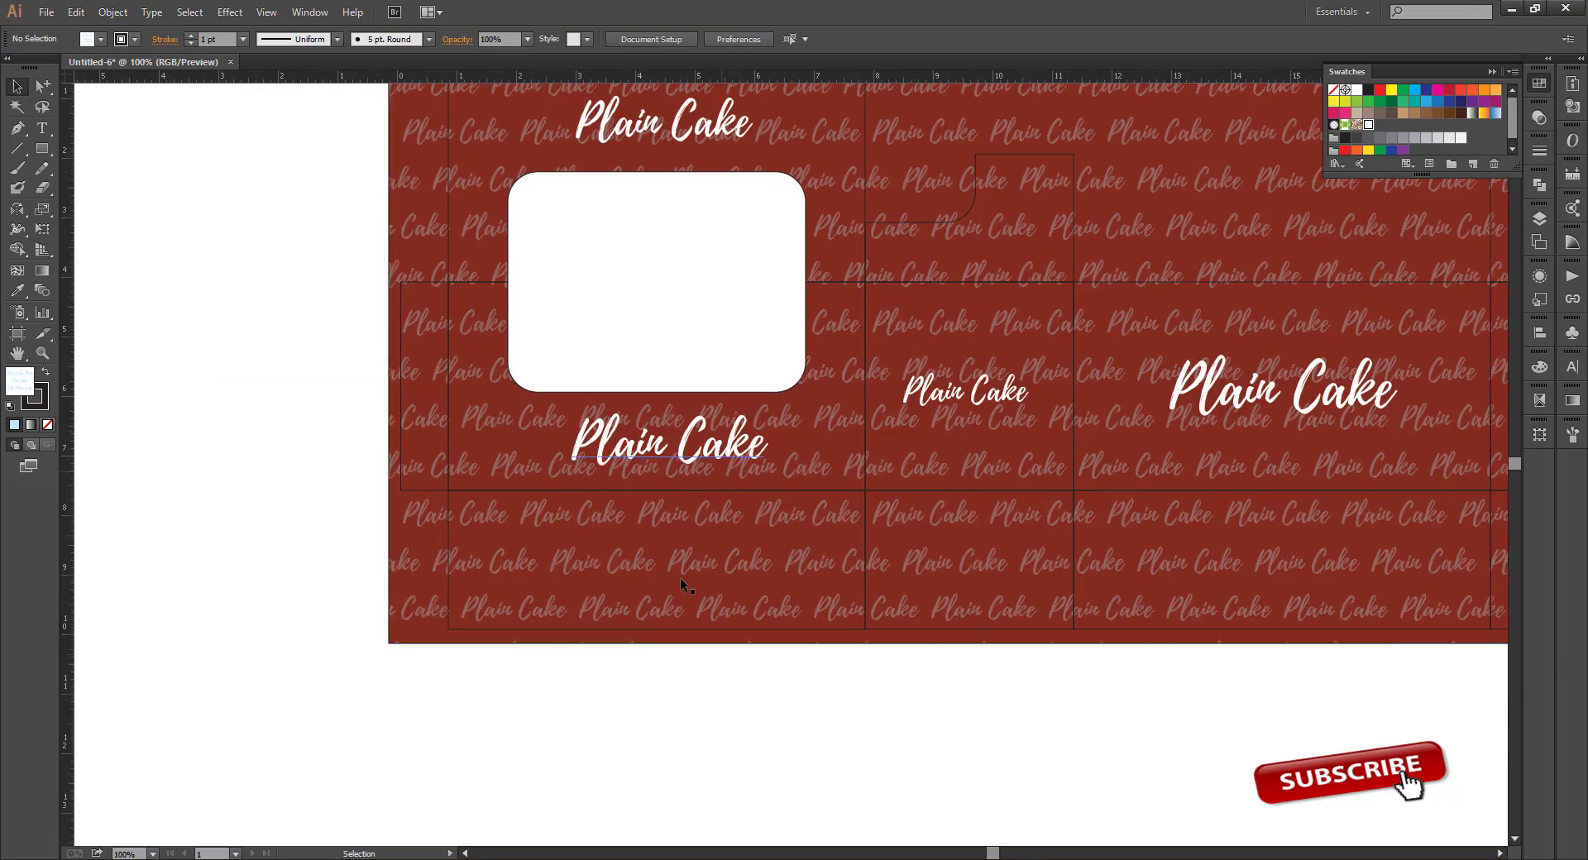
scroll(887, 632, "up", 1)
scroll(1188, 556, "down", 2)
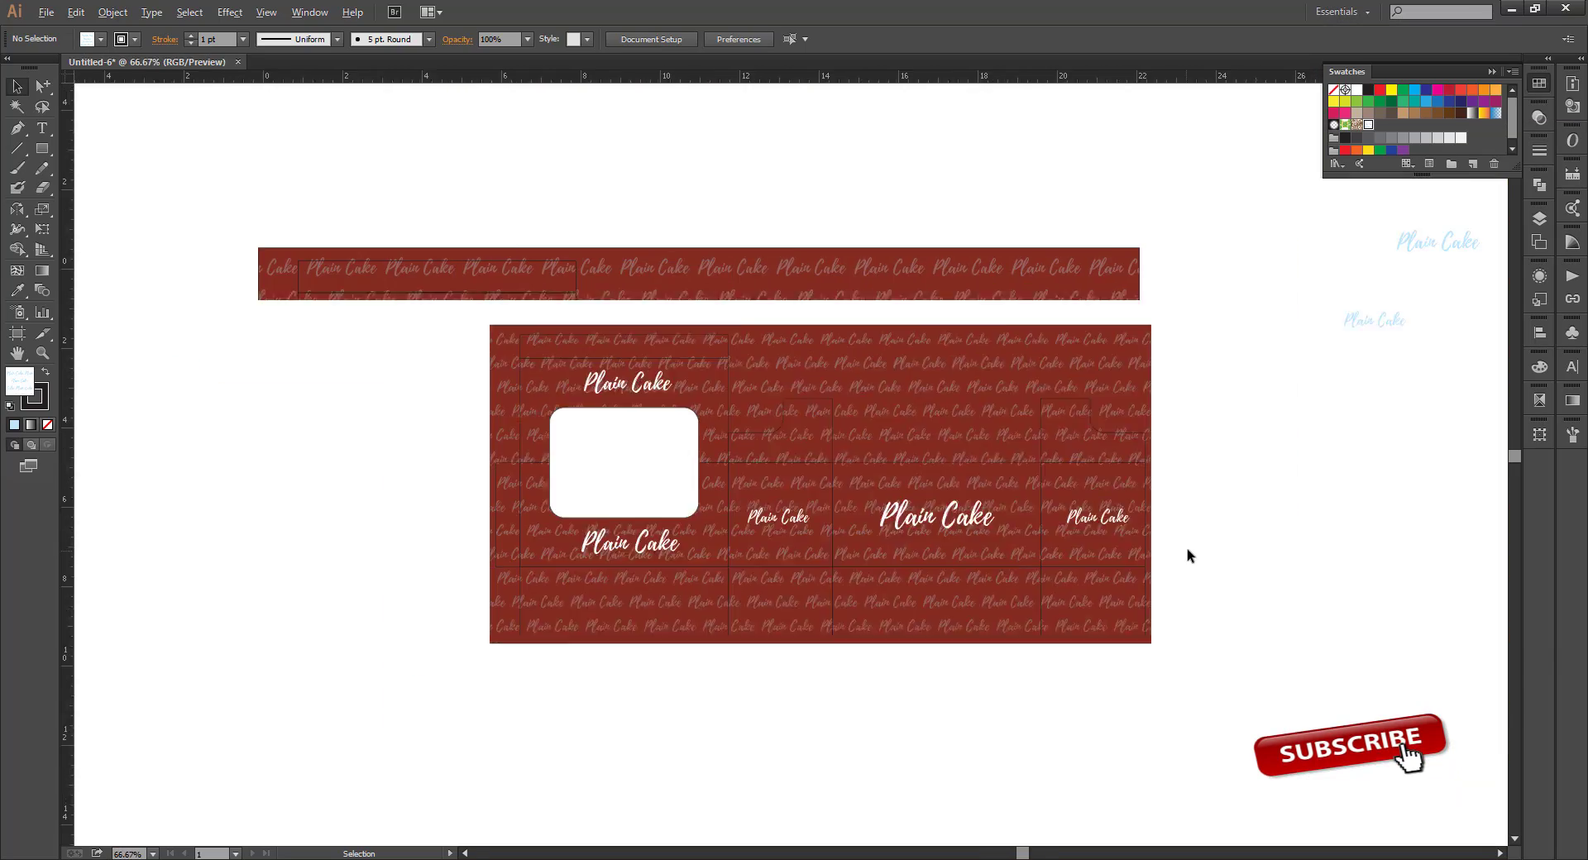
scroll(900, 841, "up", 3)
key("alt+Tab")
left_click(1345, 98)
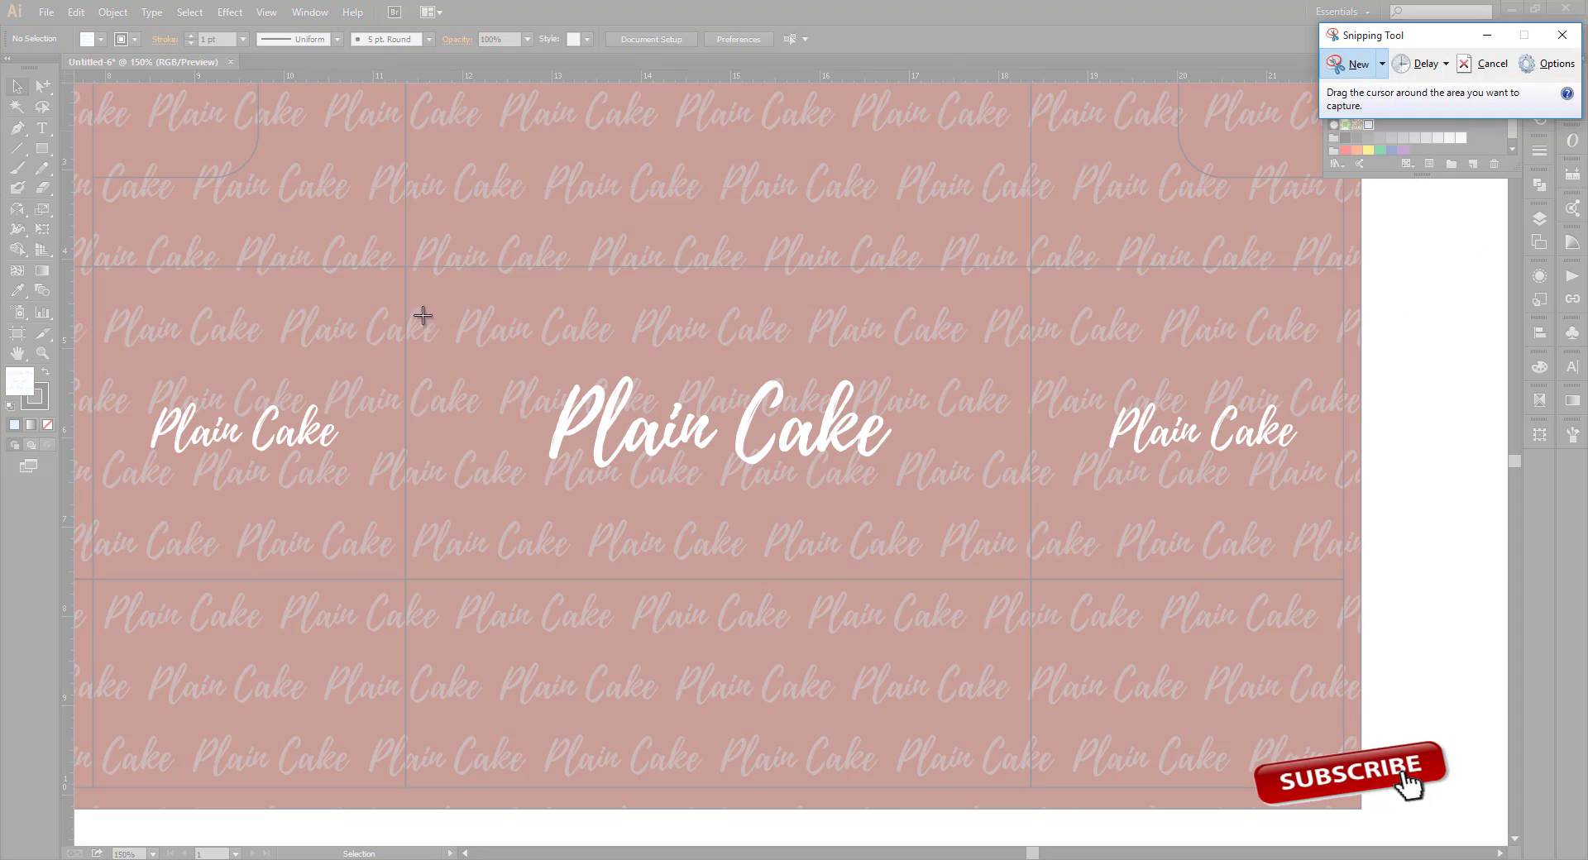
left_click_drag(422, 305, 1024, 562)
left_click(370, 181)
left_click(397, 200)
Back in Photoshop, paste the snip into the left side artwork, rotate it vertically, fit it to the canvas, and save and close
key("alt+Tab")
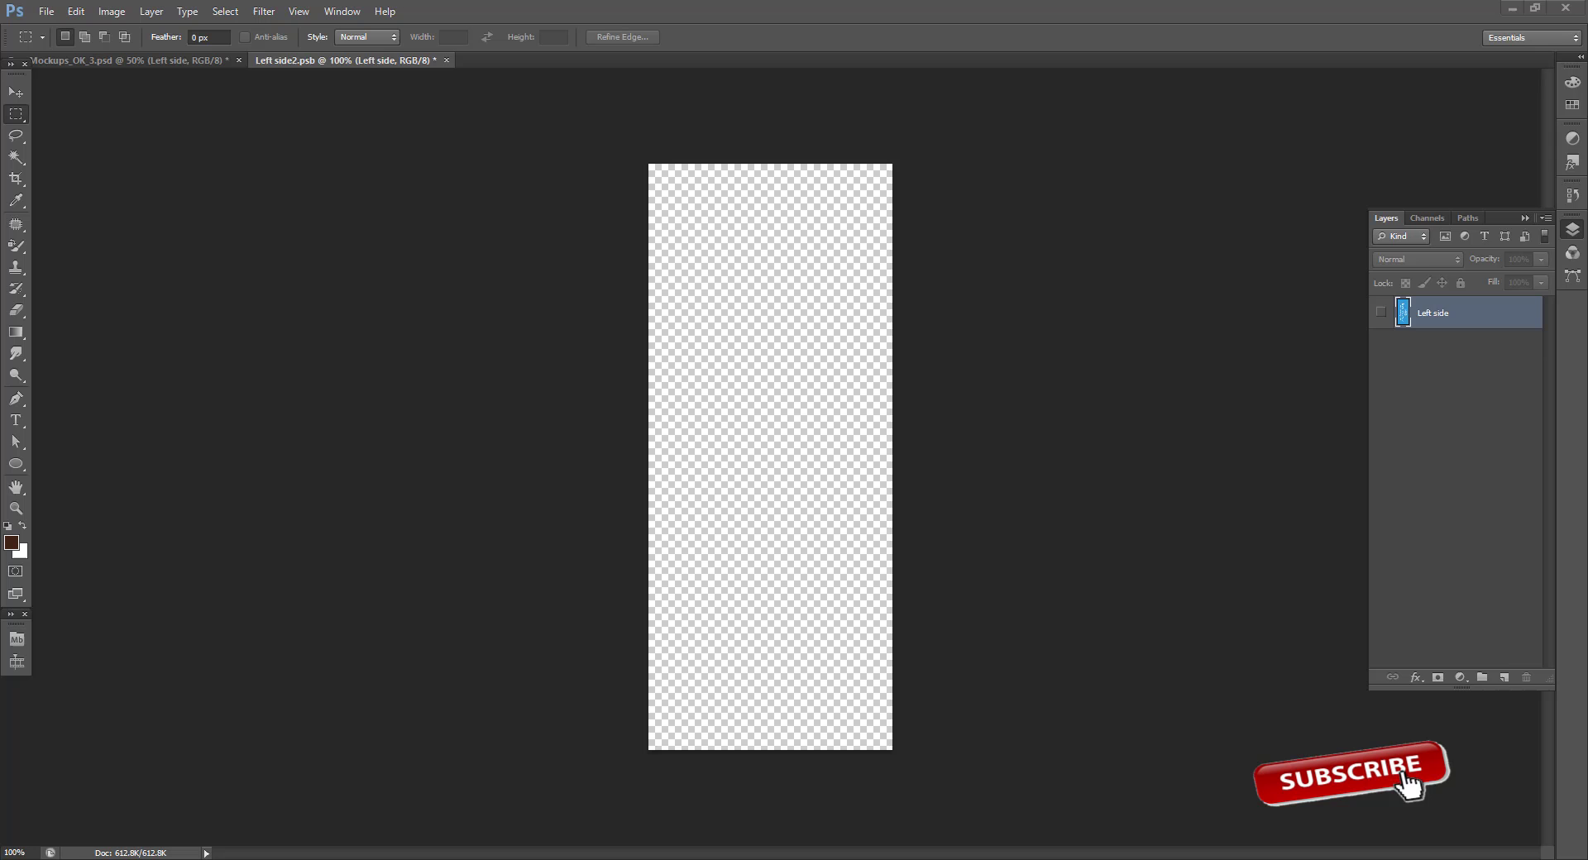
key("ctrl+v")
key("ctrl+t")
left_click_drag(1286, 317, 1023, 639)
left_click_drag(872, 397, 703, 397)
left_click_drag(913, 759, 910, 754)
left_click(830, 36)
key("ctrl+w")
key("Return")
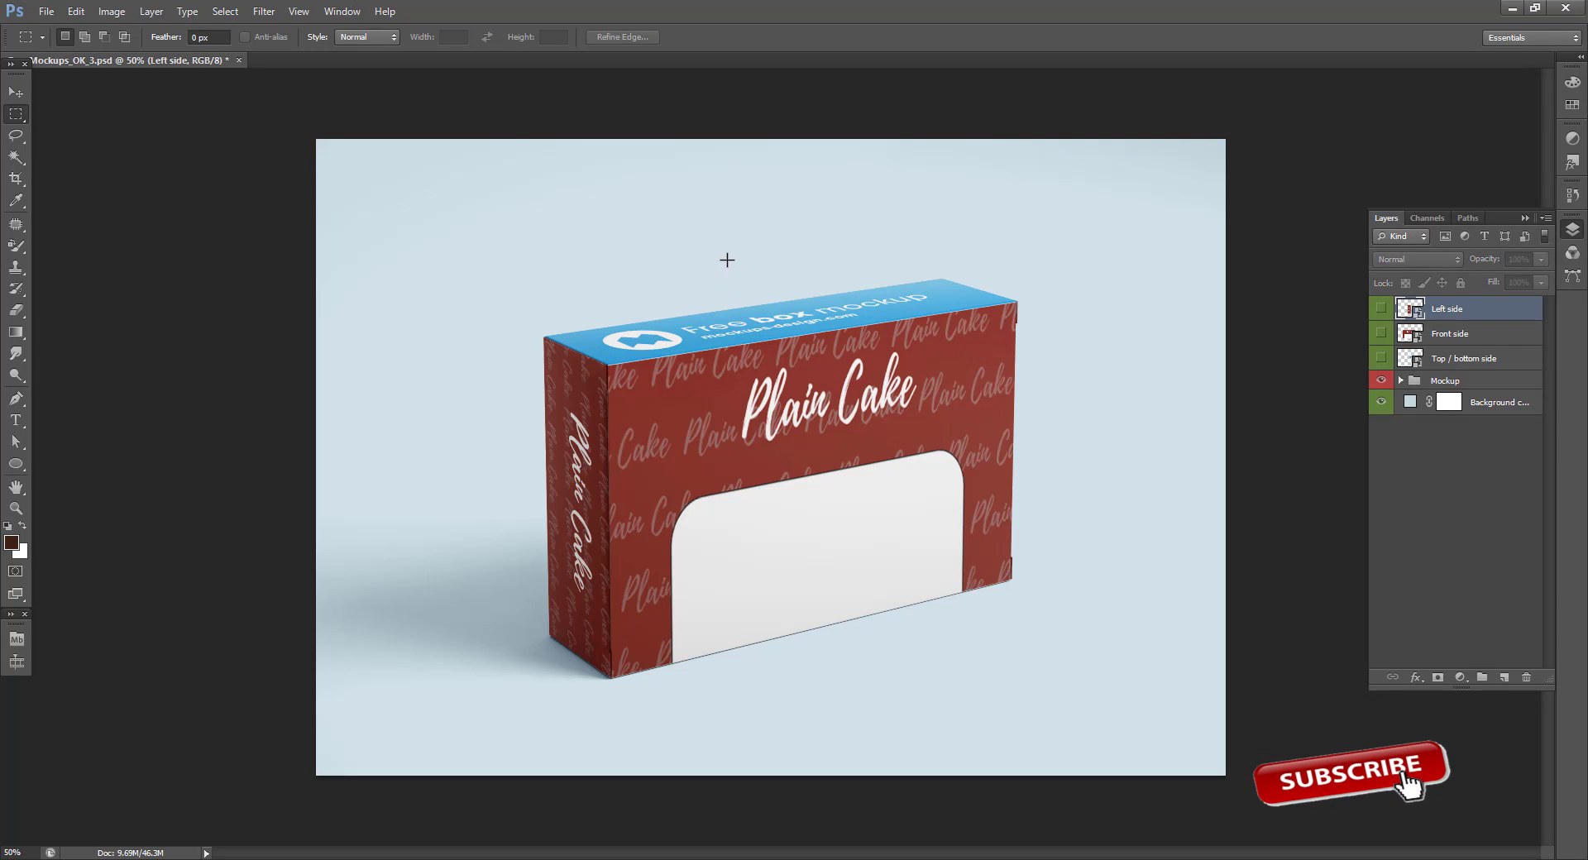
Open the contents of the "Top / bottom side" smart object and hide its original artwork layer
double_click(1417, 364)
left_click(885, 348)
left_click(1380, 307)
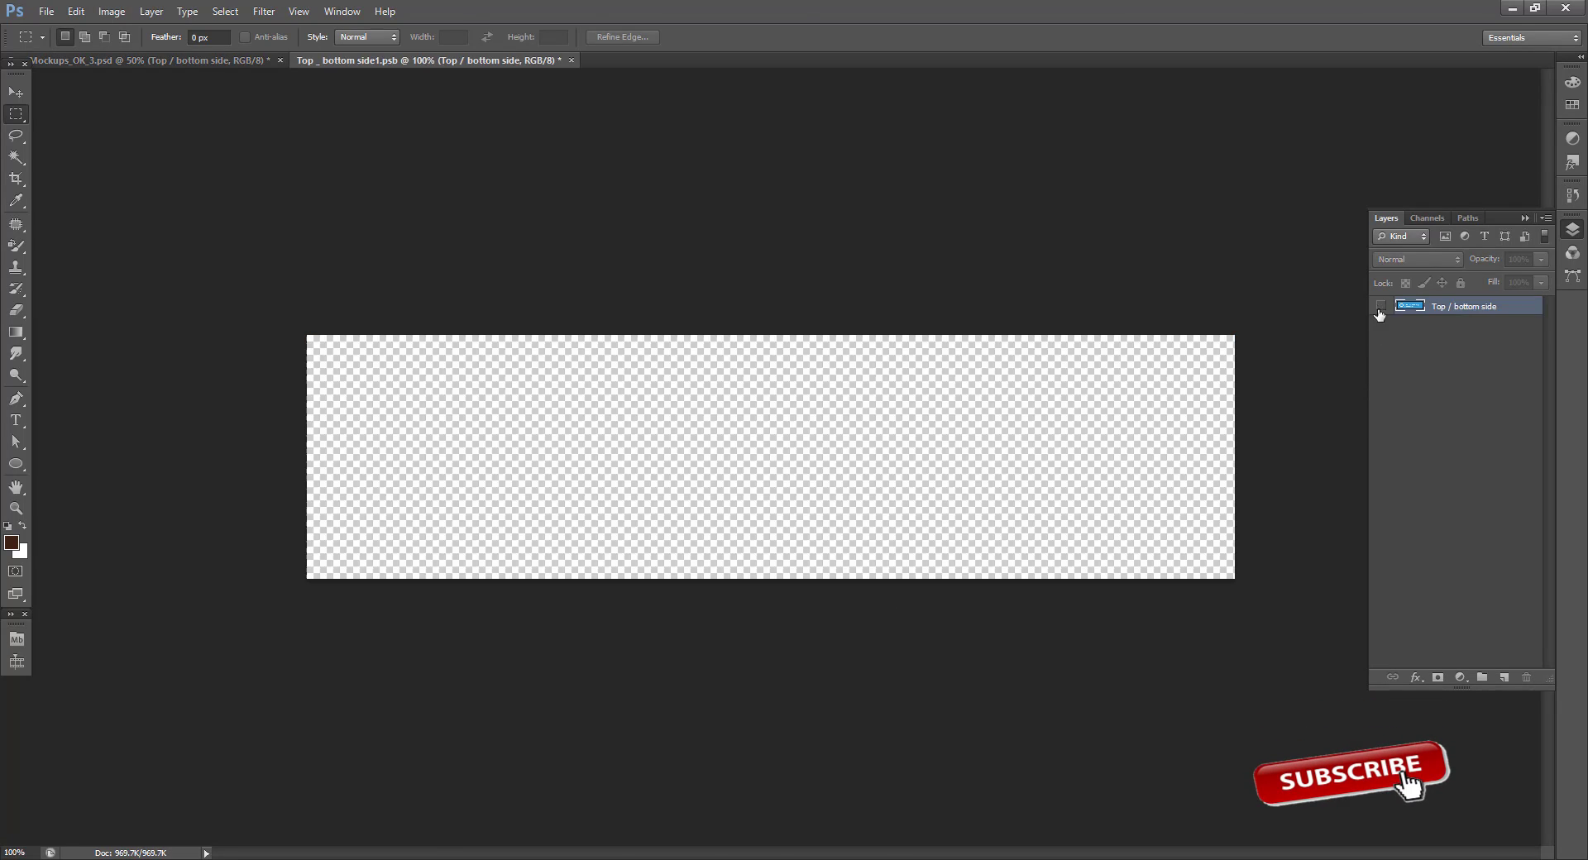
Switch to Illustrator and snip the strip with the "Plain Cake" title below the white window
key("alt+Tab")
scroll(393, 630, "down", 3)
left_click_drag(306, 624, 583, 648)
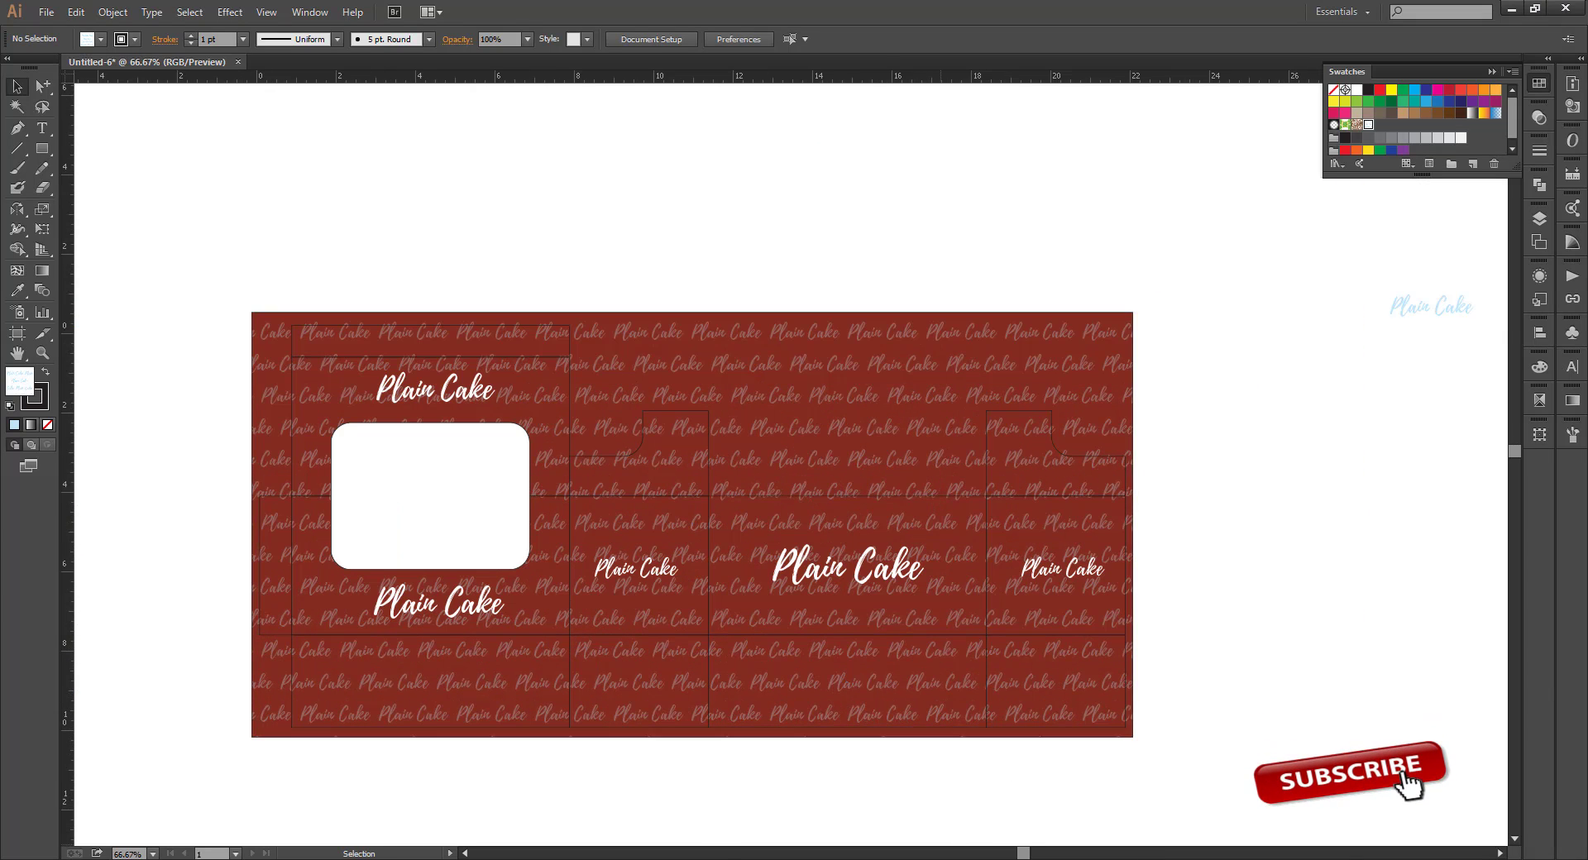
Back in Photoshop, paste the strip into the top side artwork, stretch it to fill the canvas, and save and close
key("alt+Tab")
key("ctrl+v")
key("ctrl+t")
left_click_drag(861, 478, 696, 473)
left_click_drag(904, 588, 1235, 579)
left_click(831, 36)
key("ctrl+w")
key("Return")
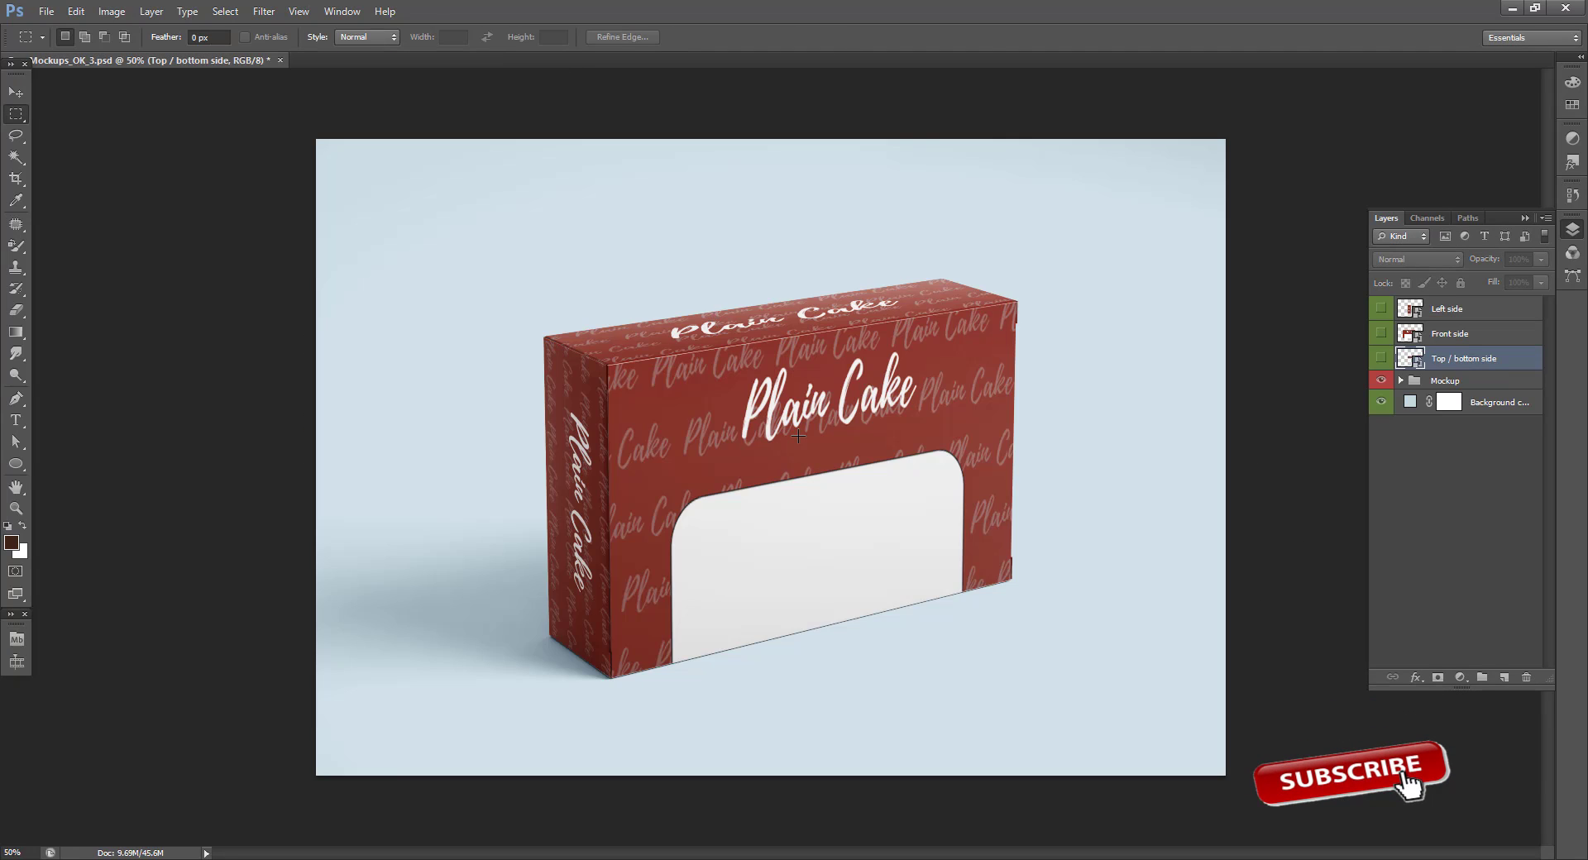